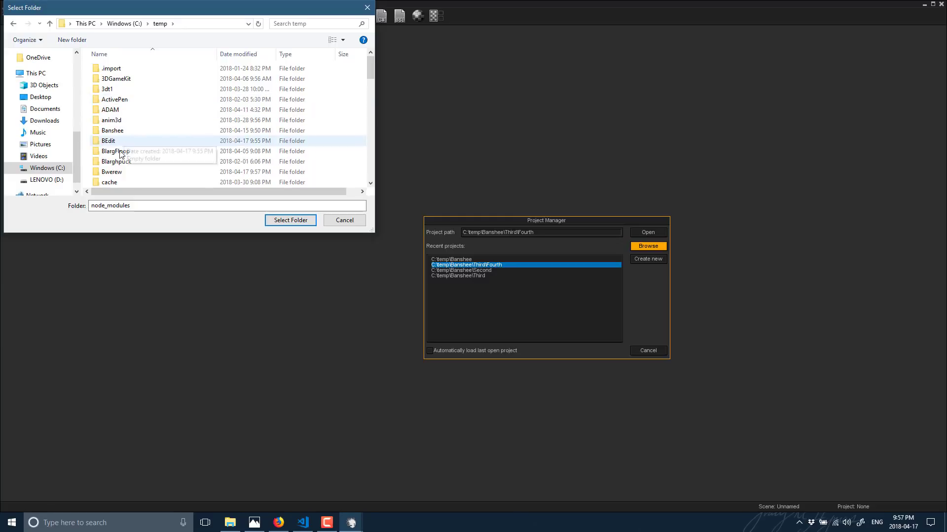
Try to open the C:\temp\Bwerew folder as an existing project.
left_click(123, 172)
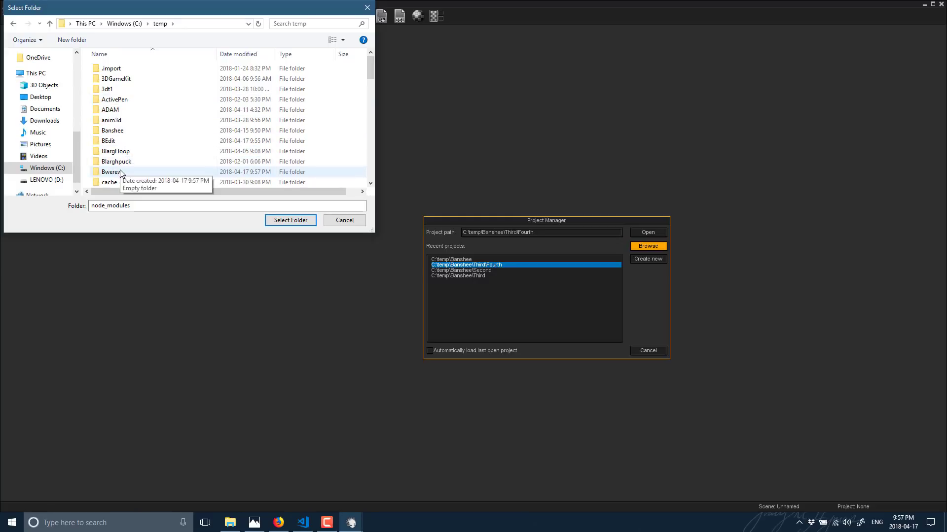
left_click(288, 223)
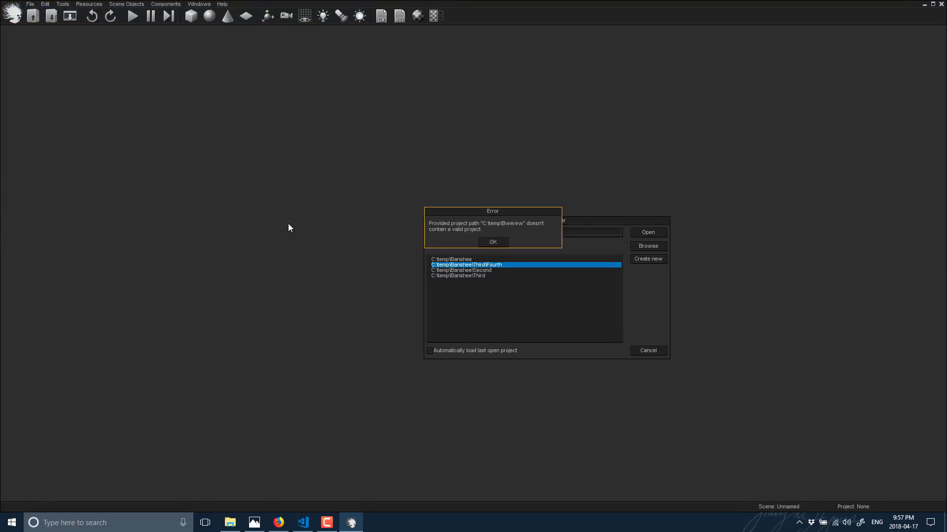
left_click(493, 242)
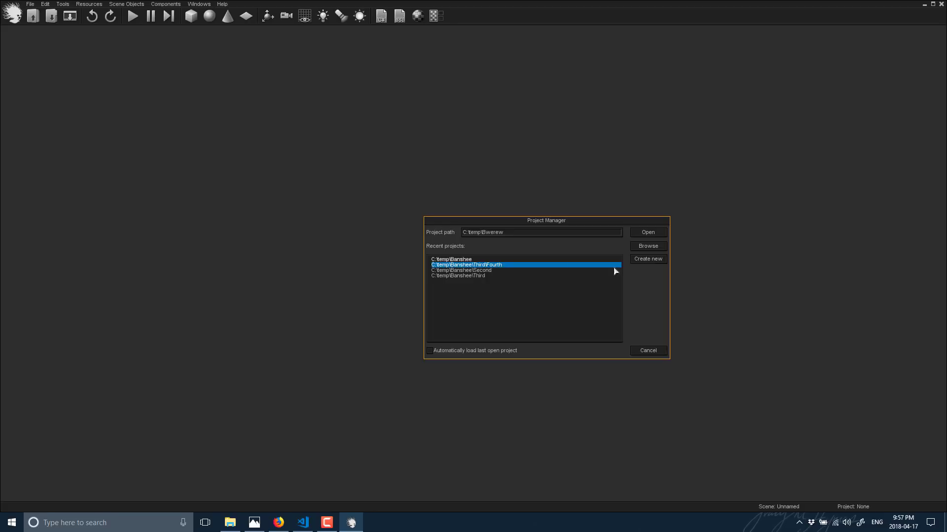
Create a new project in the C:\temp\Bwerew folder.
left_click(648, 260)
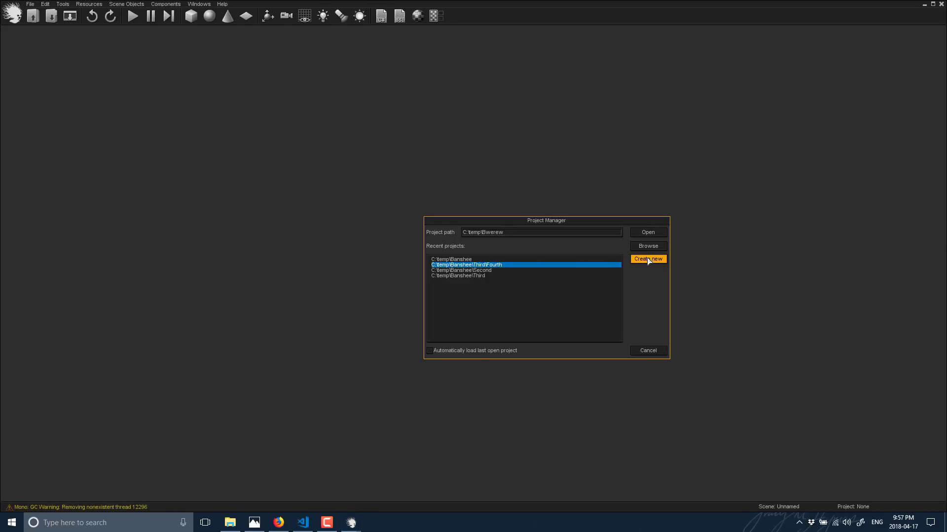
left_click(290, 219)
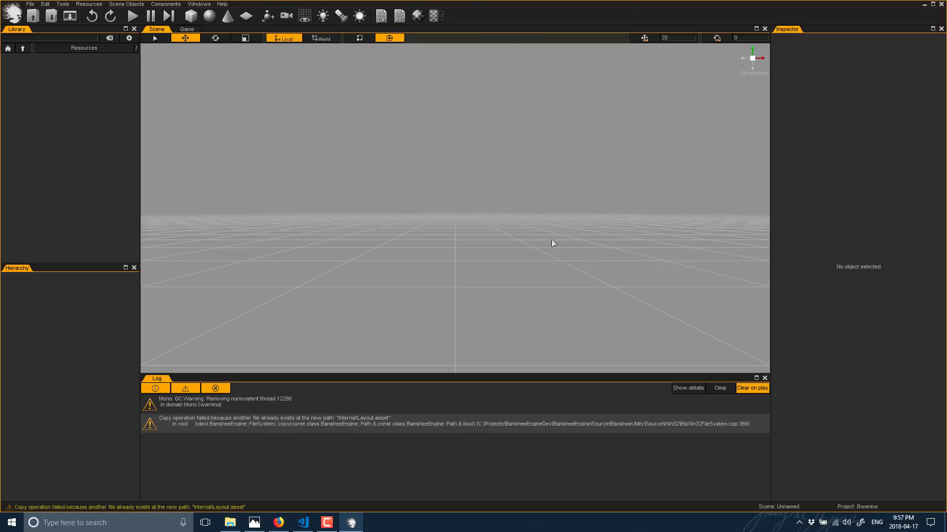
scroll(551, 243, "up", 3)
right_click_drag(496, 212, 498, 214)
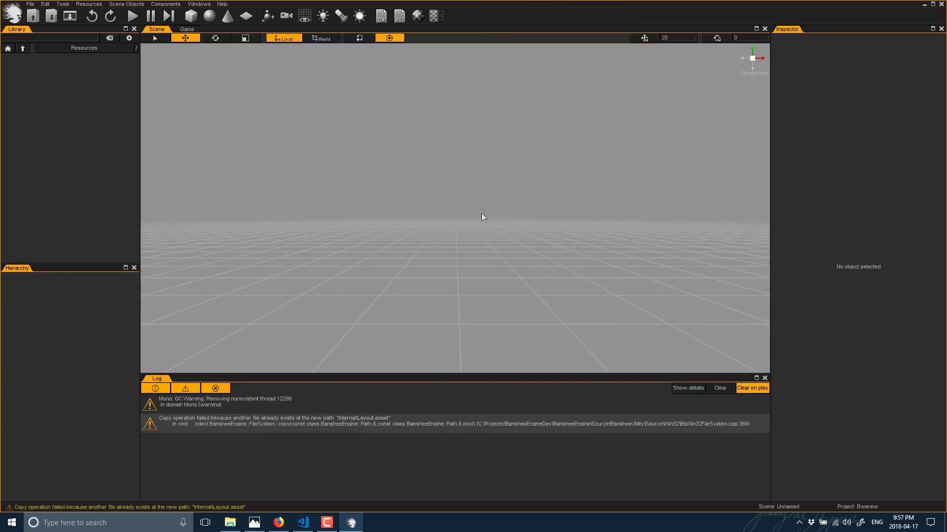
right_click_drag(493, 247, 506, 261)
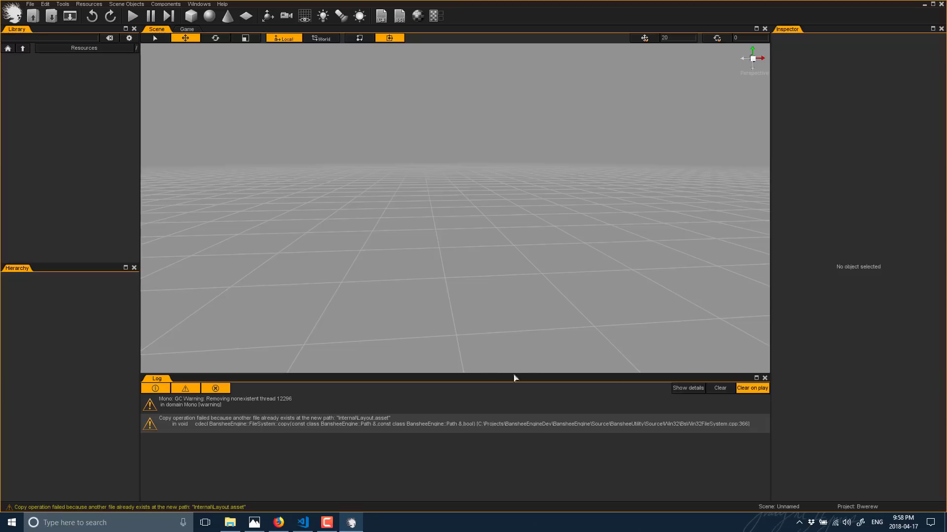
Switch to File Explorer and open the stormtrooper-obj folder in Downloads.
left_click(236, 522)
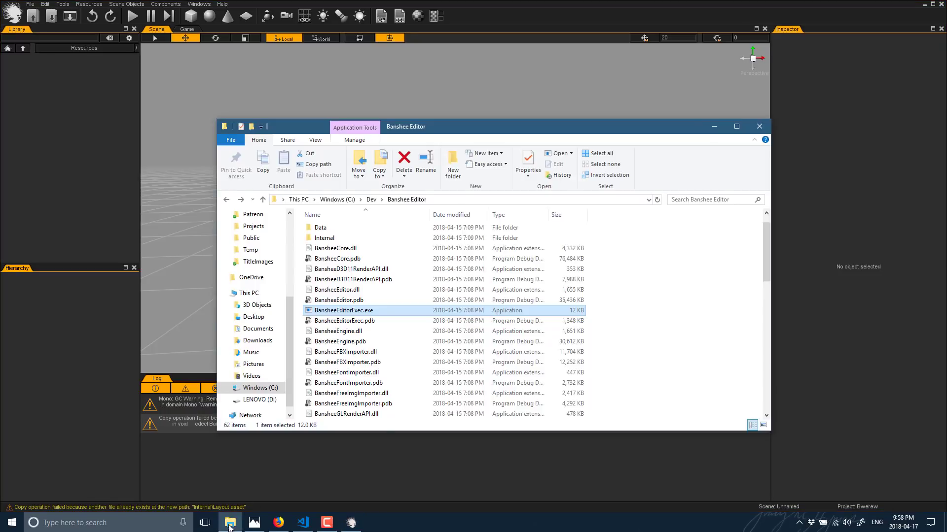
scroll(258, 276, "up", 5)
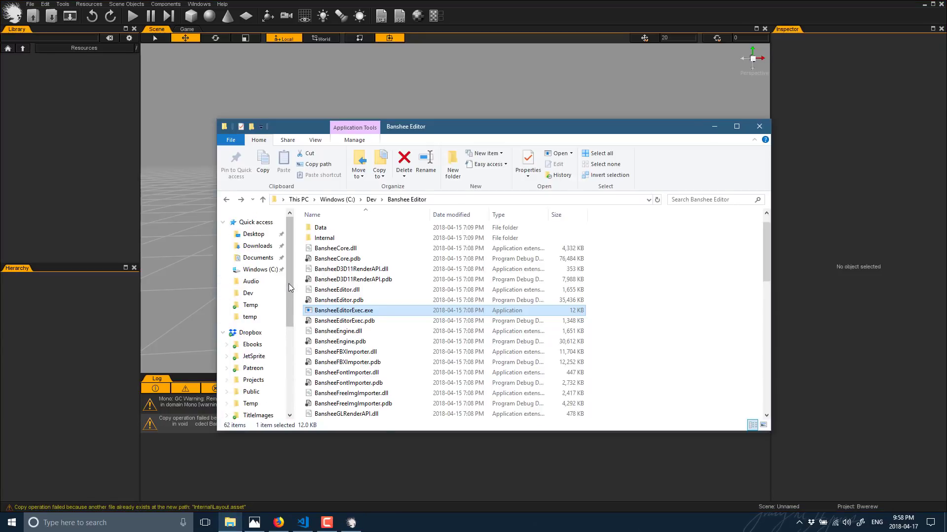
left_click(257, 246)
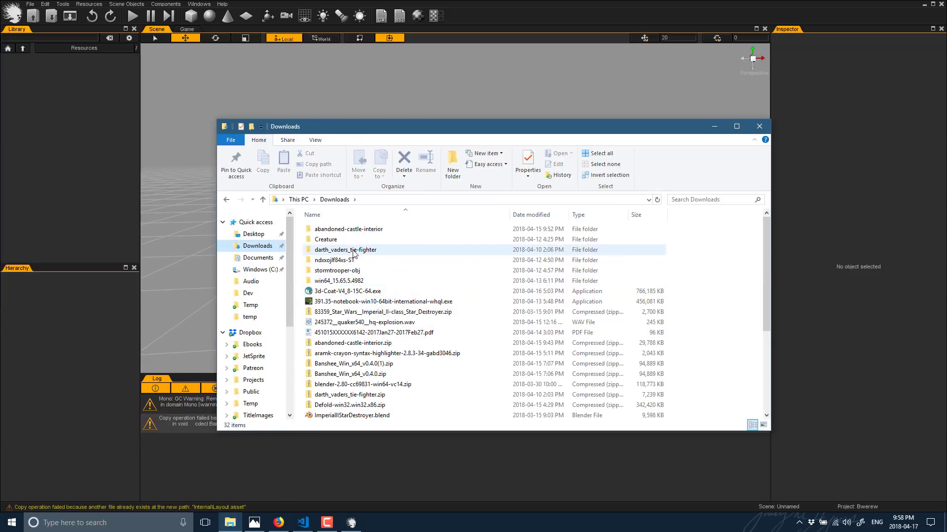
double_click(347, 271)
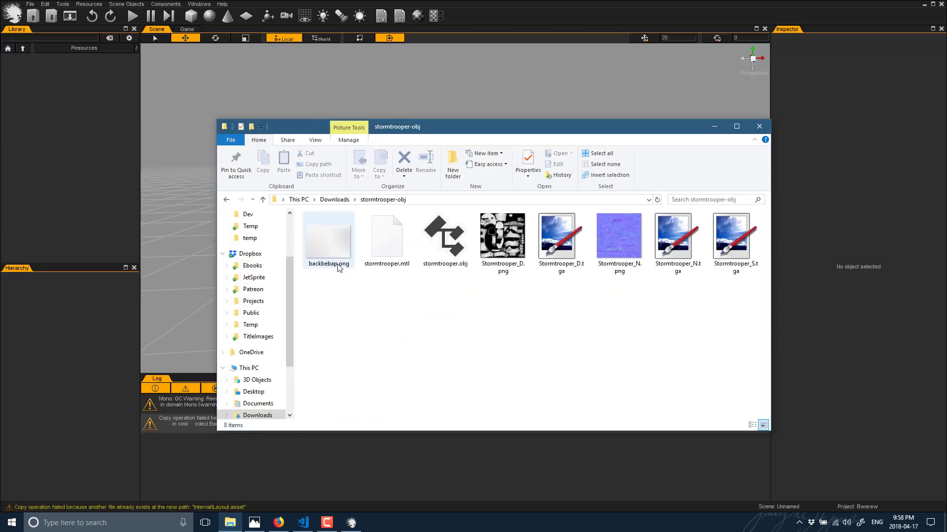
Check the contents of the ndxxojlf84xs-ST folder and return to Downloads.
key("alt+Left")
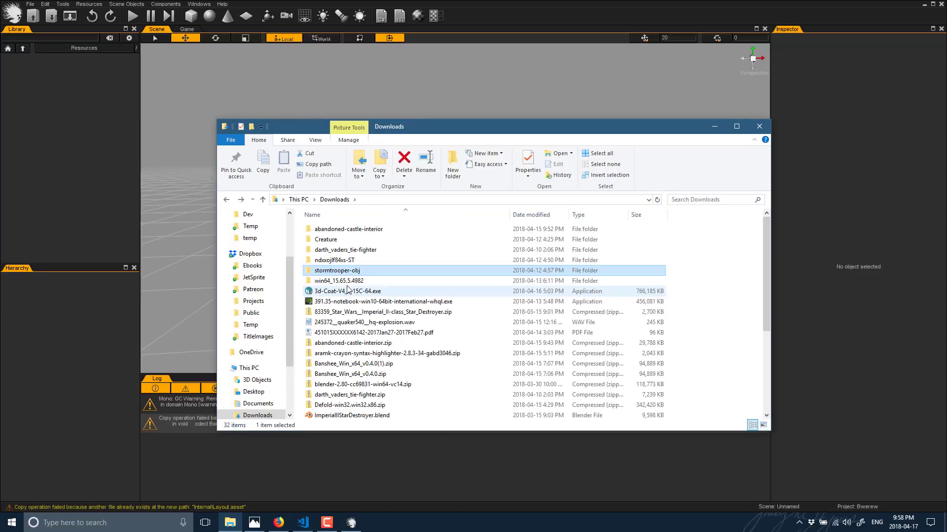
double_click(336, 261)
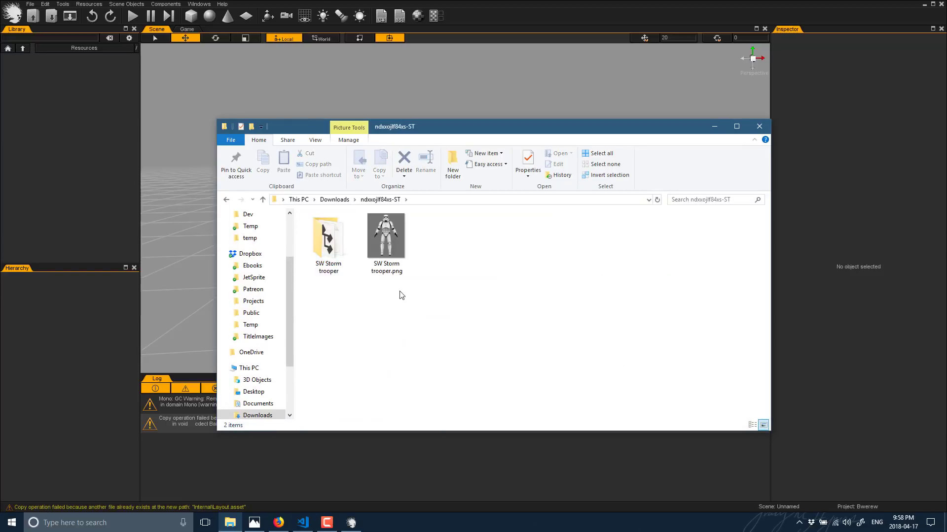
left_click(387, 245)
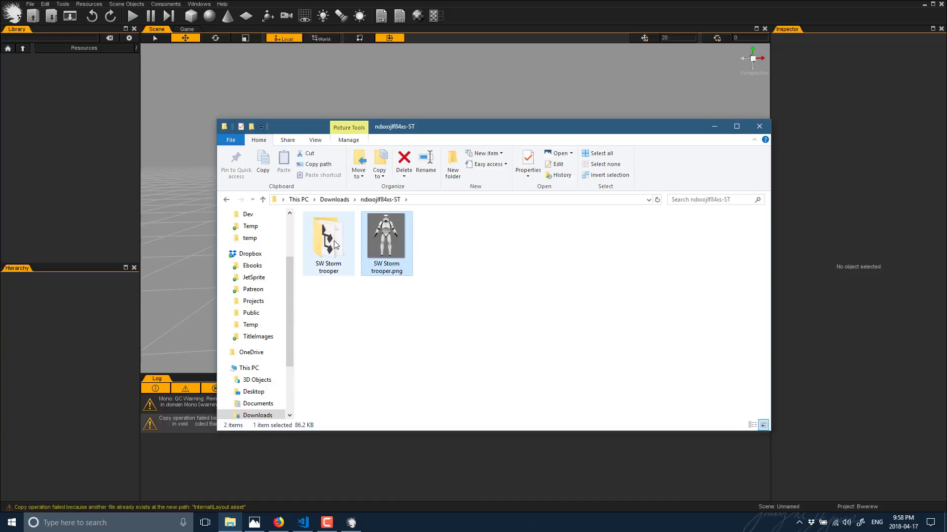
key("alt+Left")
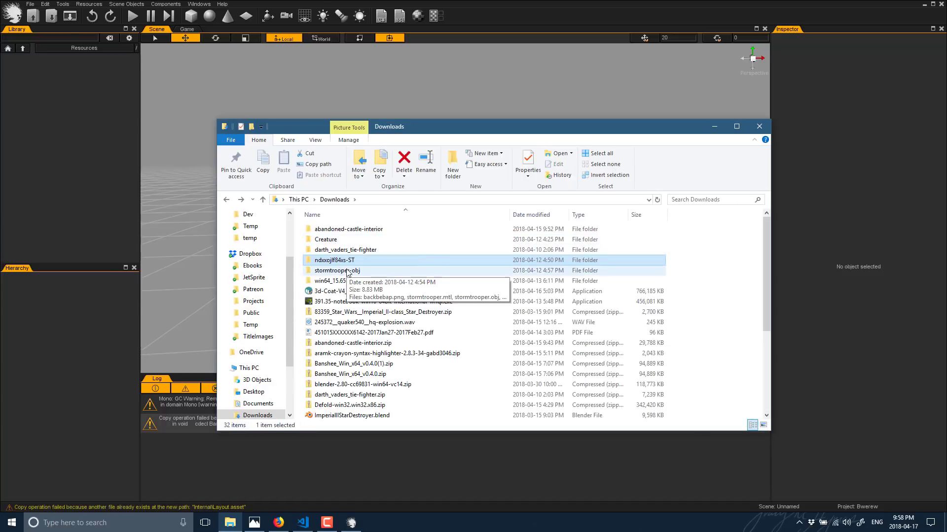
Import stormtrooper.obj, Stormtrooper_D.png and Stormtrooper_N.png from the stormtrooper-obj folder into the project's Resources library.
double_click(347, 270)
left_click(445, 240)
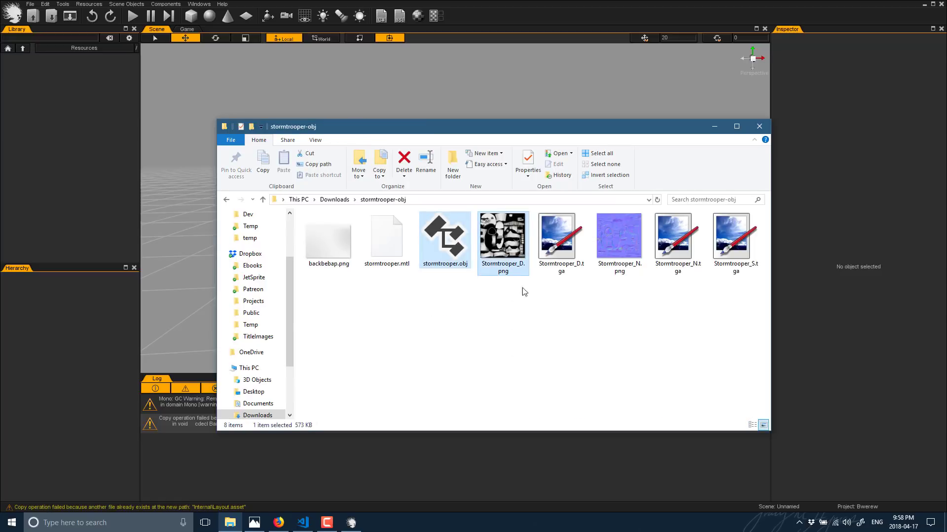
left_click(620, 233, "ctrl")
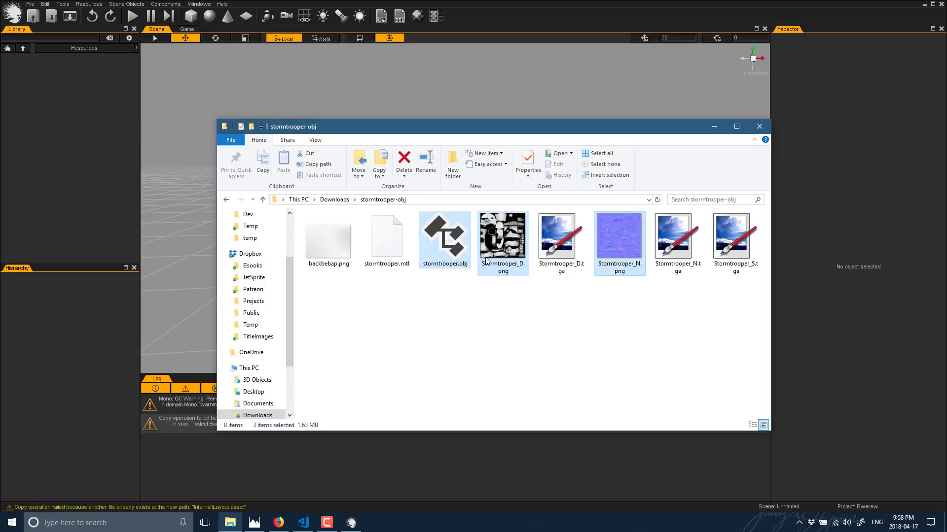
left_click_drag(486, 260, 69, 153)
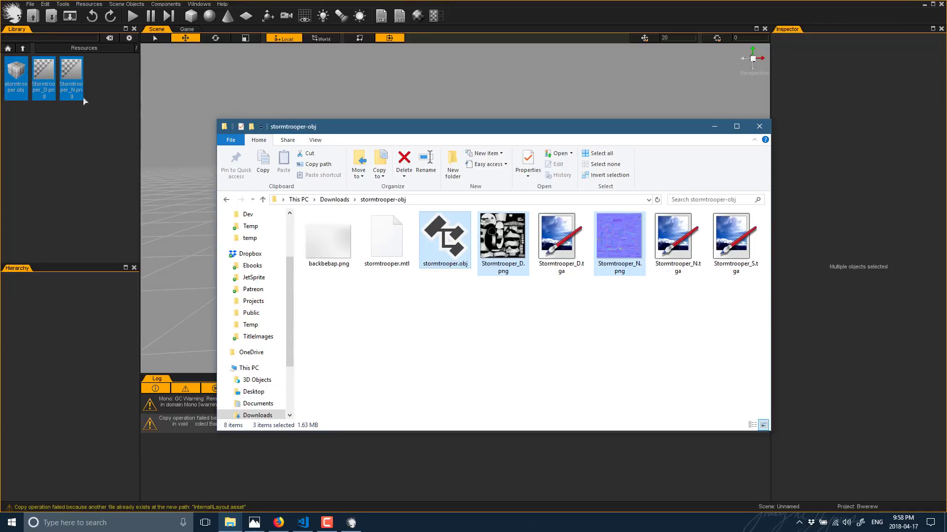
Switch back to the Banshee editor and place the stormtrooper mesh from the library into the scene.
left_click(472, 8)
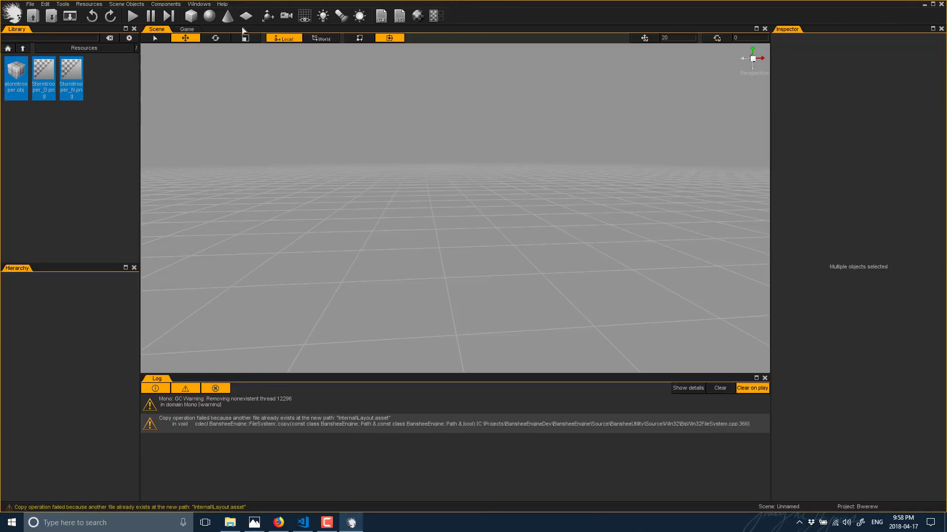
left_click(24, 74)
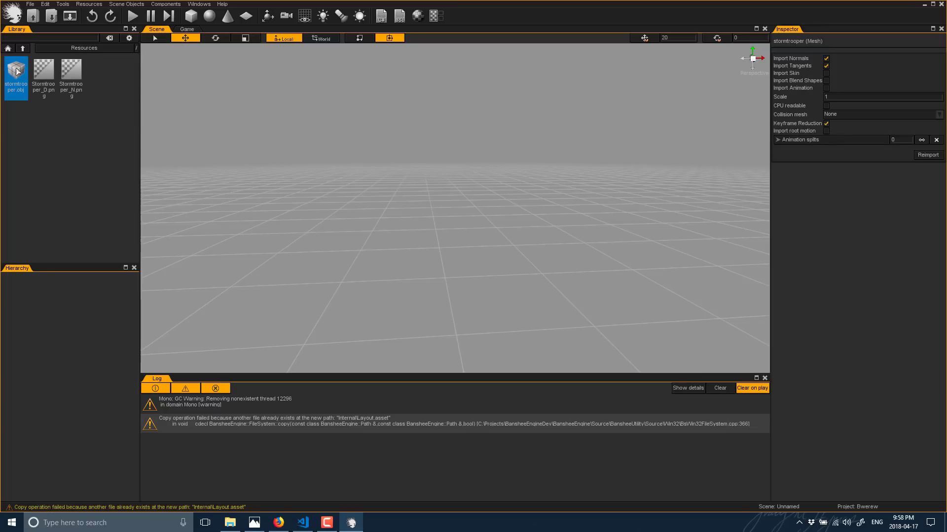
left_click_drag(16, 71, 442, 209)
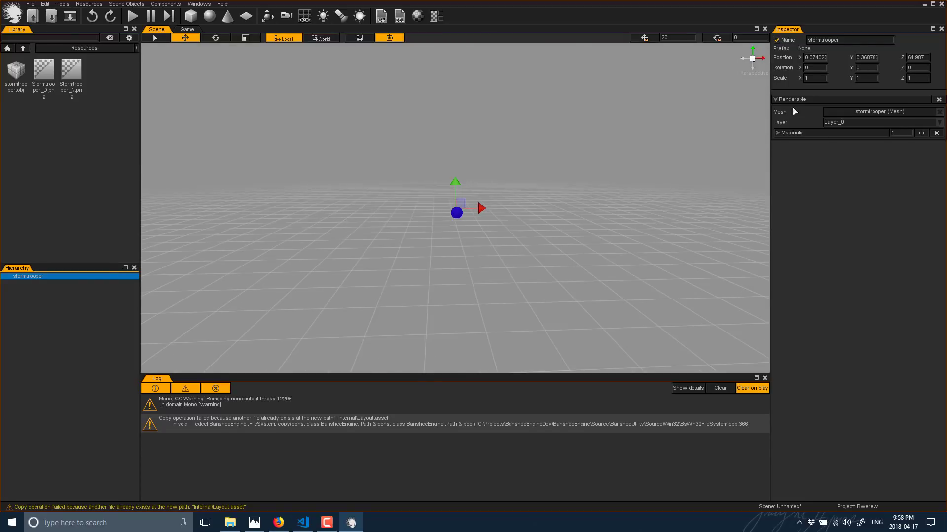
Set the stormtrooper mesh's import scale to 100 and reimport it.
left_click(17, 73)
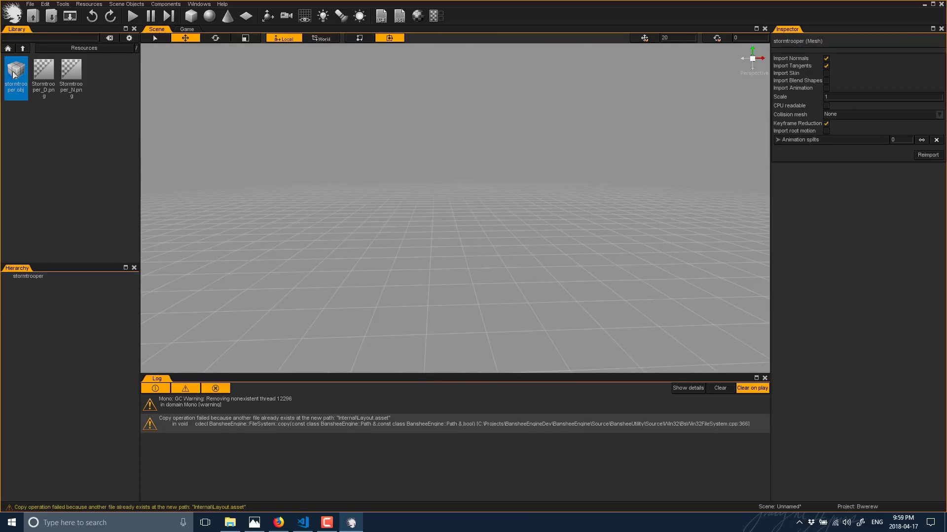
left_click(838, 96)
left_click(939, 156)
left_click(930, 157)
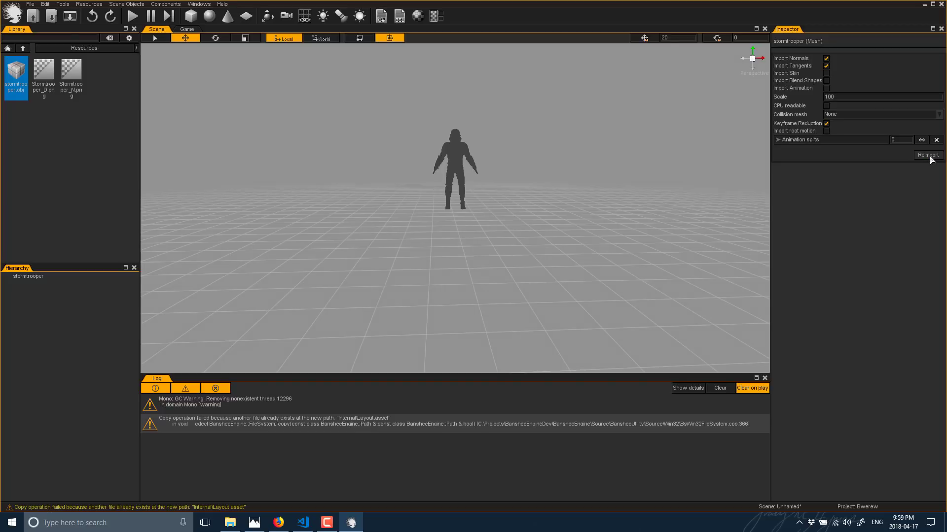
Examine the stormtrooper model in the scene up close and from a distance, including its wireframe.
scroll(500, 182, "up", 5)
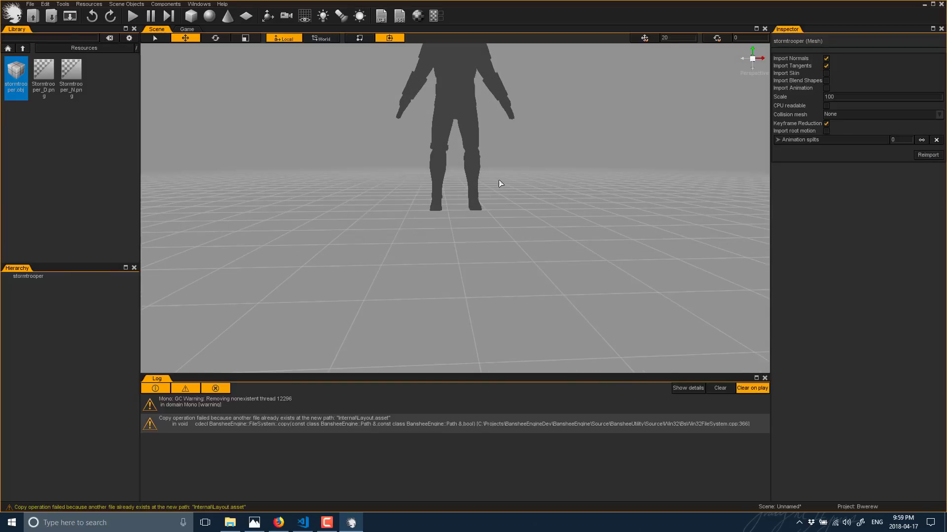
scroll(501, 182, "down", 3)
right_click_drag(503, 193, 505, 189)
scroll(444, 212, "up", 5)
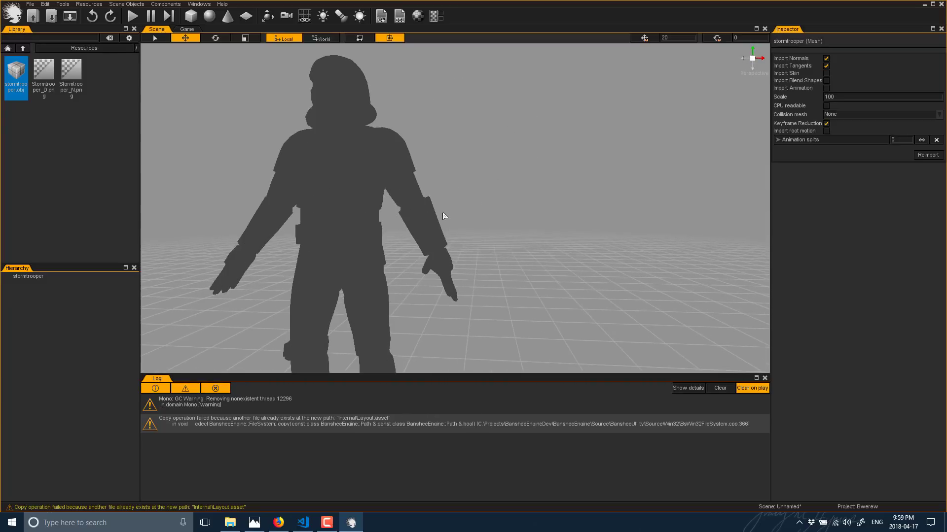
scroll(443, 216, "down", 3)
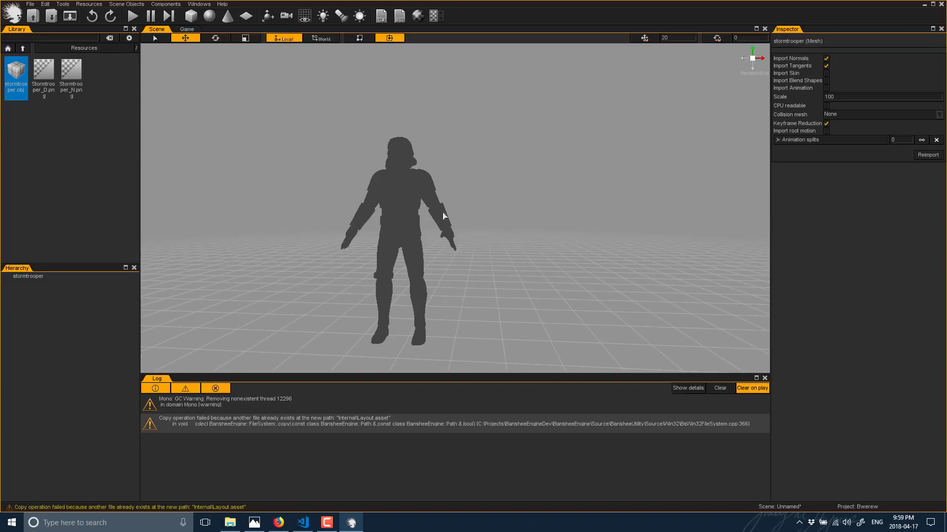
left_click(403, 202)
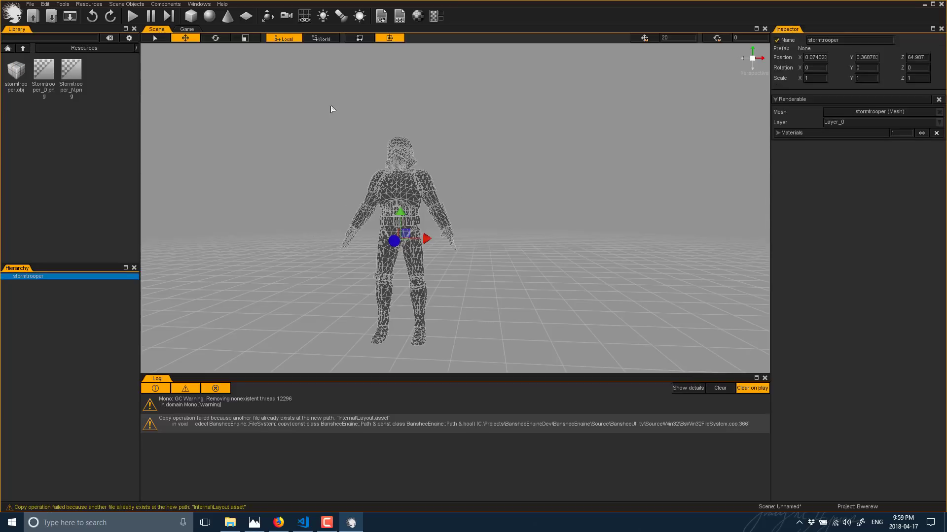
Create a new material in the project's Resources library.
right_click(57, 128)
mouse_move(73, 134)
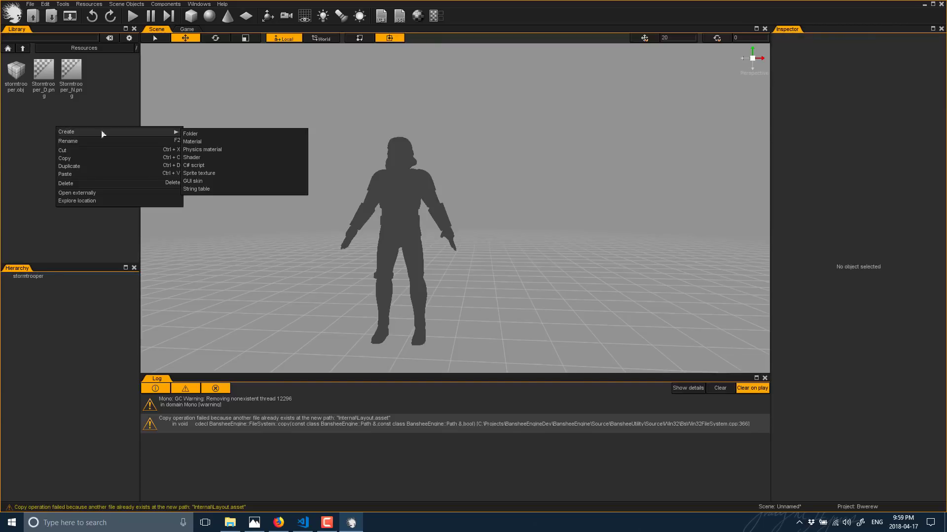
left_click(208, 146)
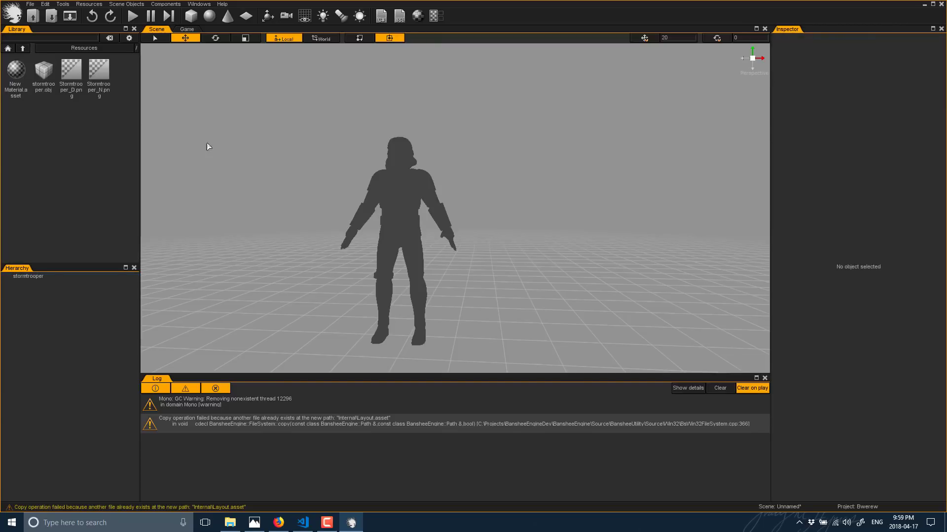
Assign Stormtrooper_N.png as the new material's normal texture and Stormtrooper_D.png as its albedo texture, and recheck the assignments.
left_click(17, 74)
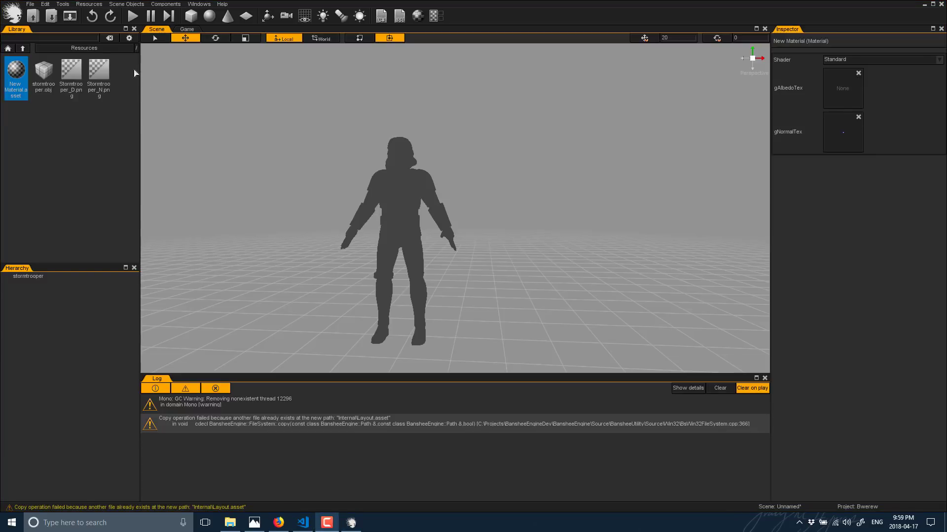
left_click_drag(454, 79, 841, 132)
left_click_drag(71, 78, 834, 85)
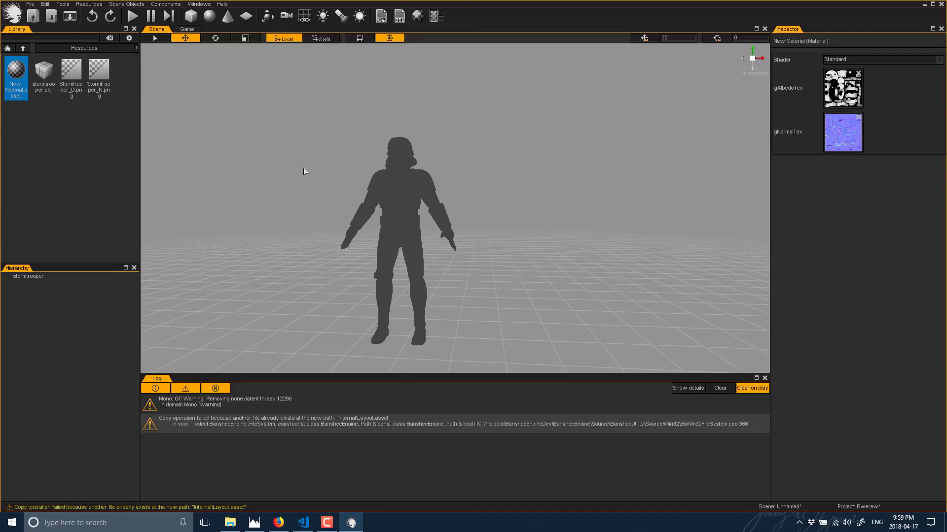
left_click(108, 157)
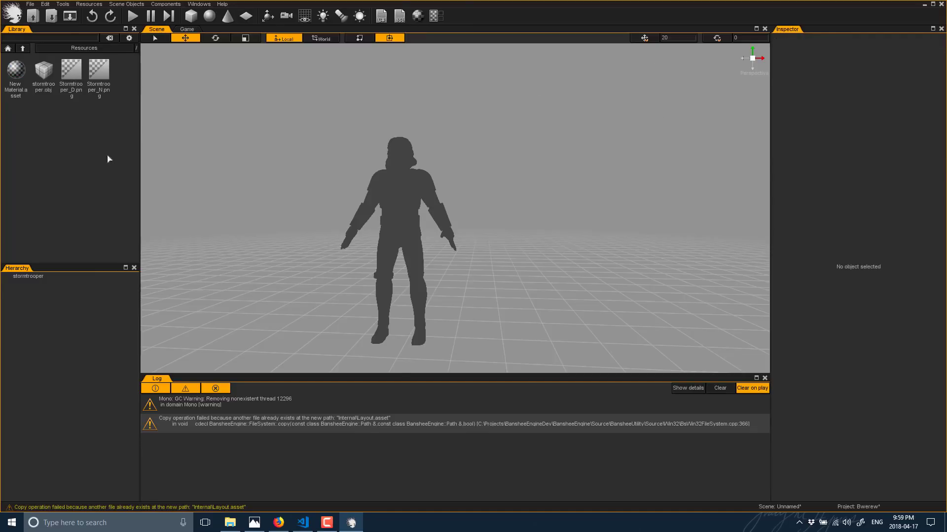
left_click(12, 72)
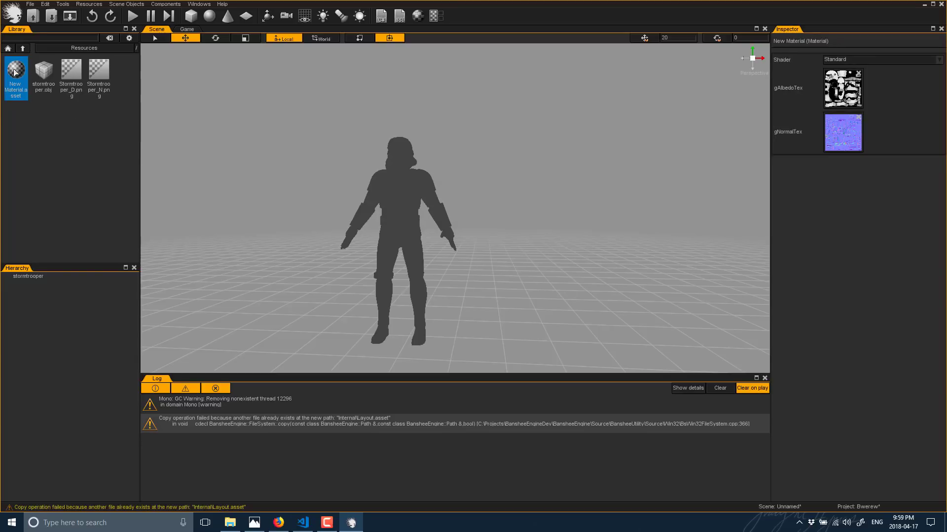
left_click(118, 183)
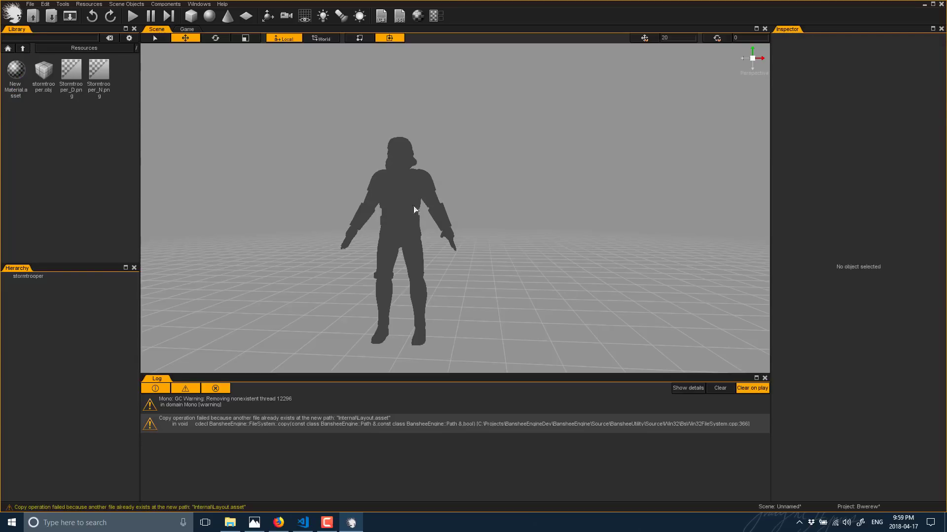
Assign New Material to the first material slot of the stormtrooper's Renderable component and deselect the model.
left_click(418, 228)
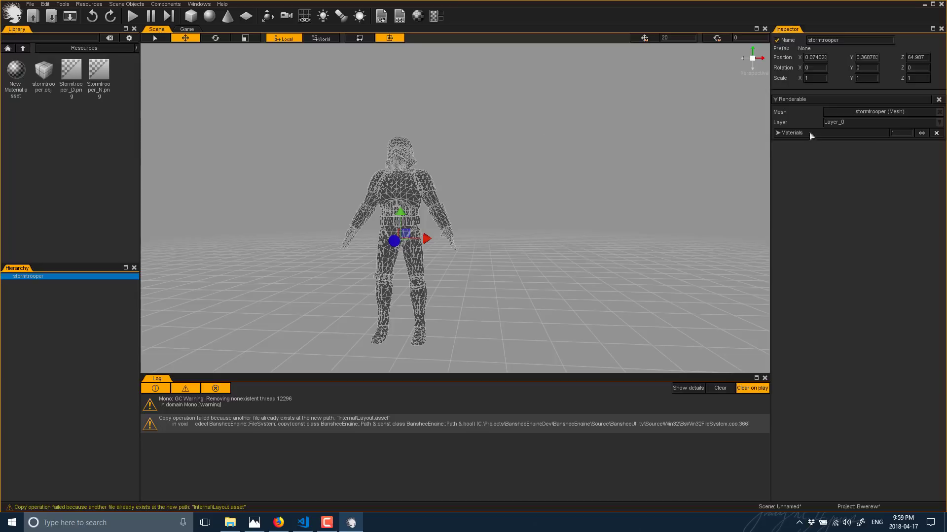
left_click(778, 134)
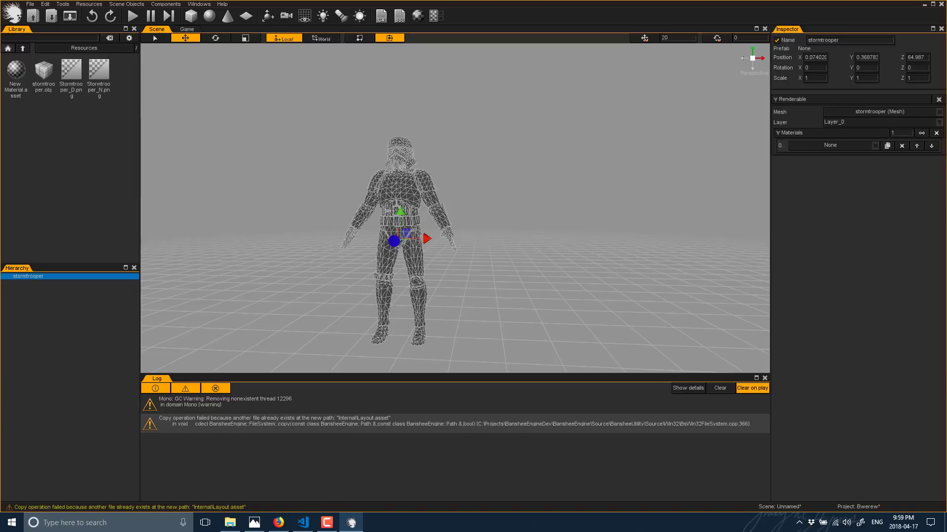
left_click_drag(15, 74, 819, 151)
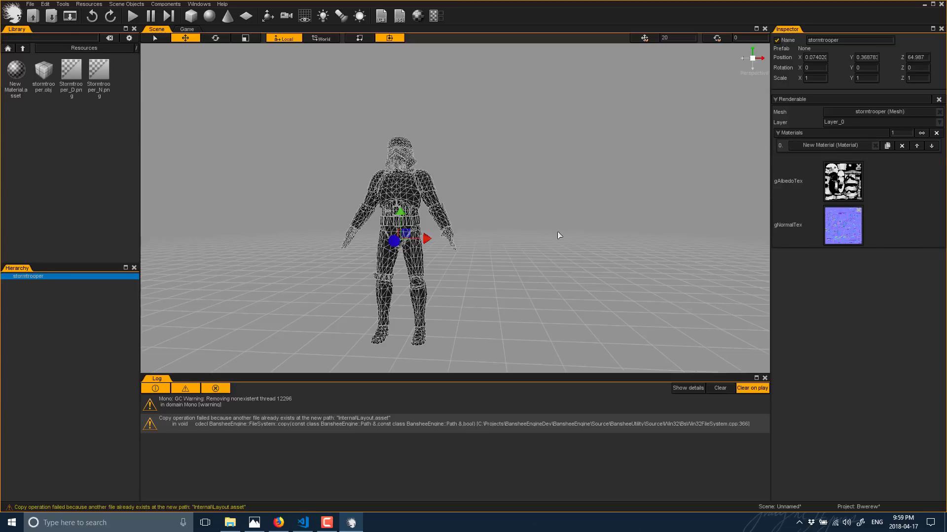
left_click(481, 201)
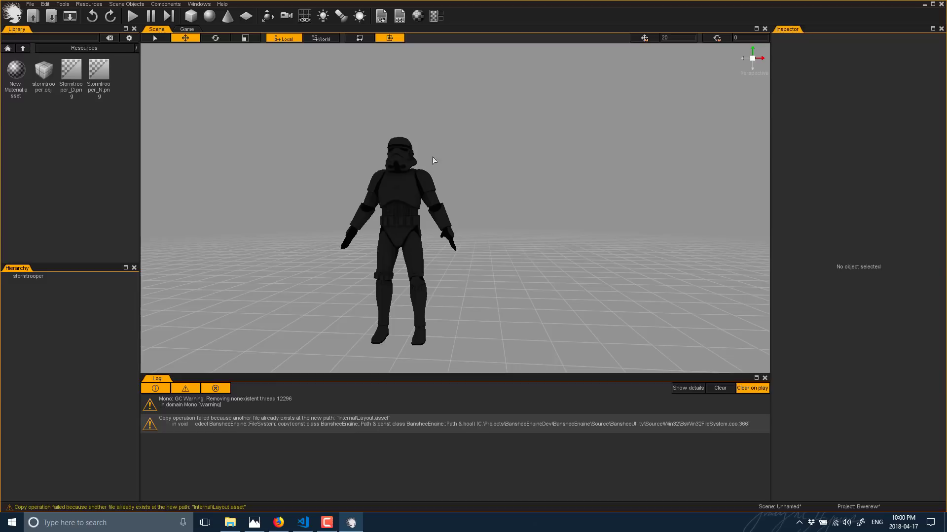
Try to add a point light component with no scene object selected.
right_click(49, 320)
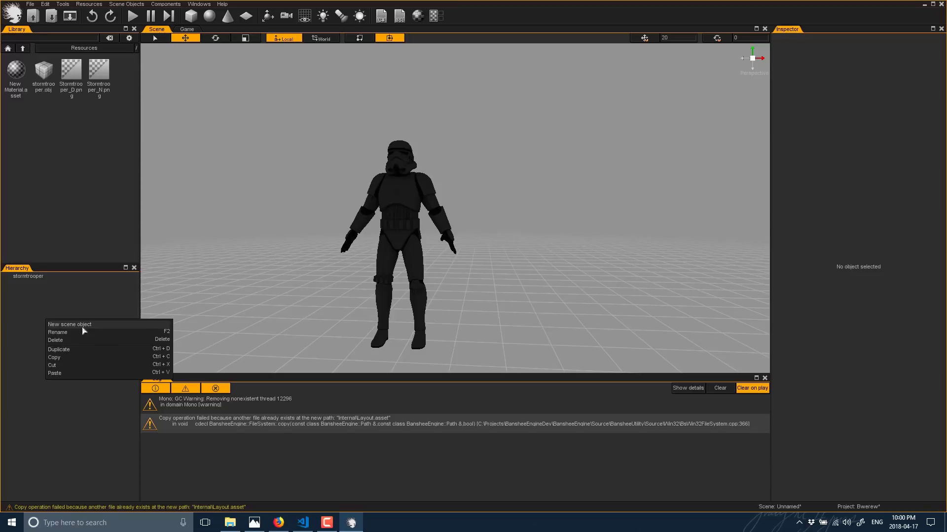
left_click(164, 4)
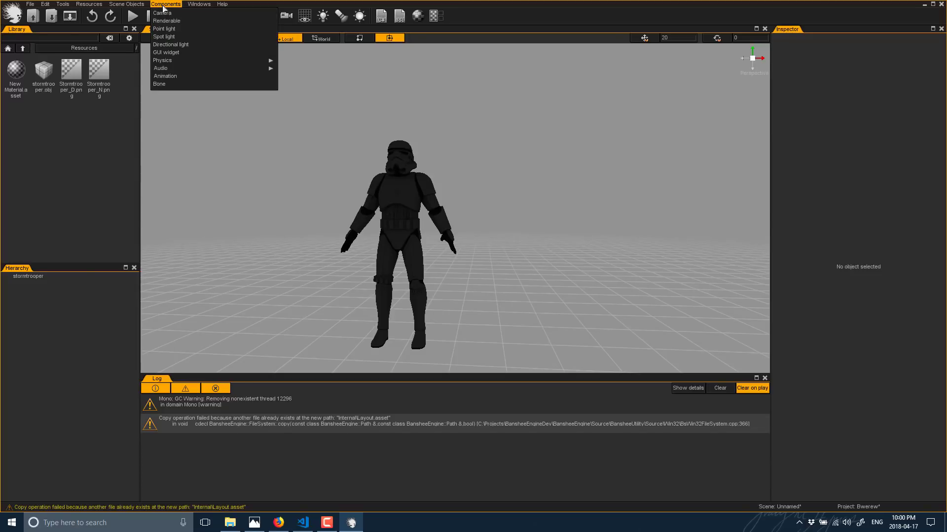
left_click(172, 31)
scroll(469, 306, "down", 3)
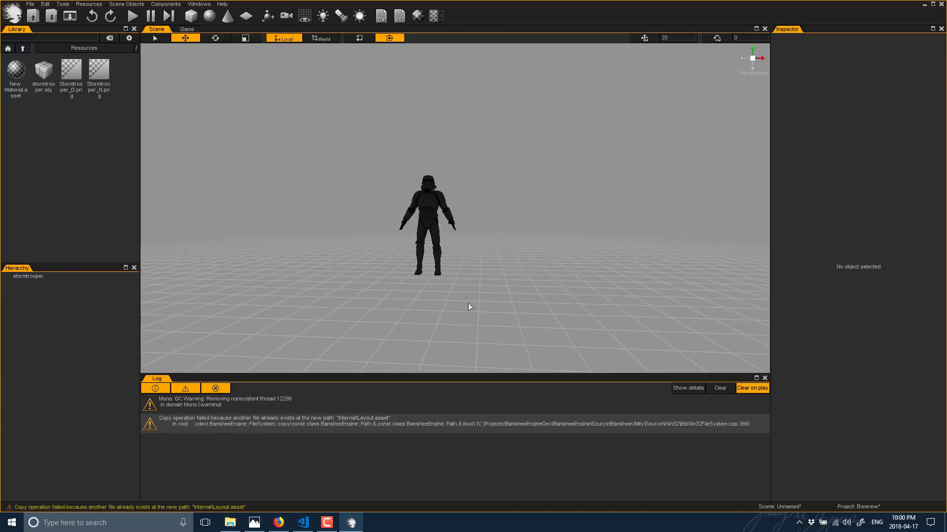
left_click(162, 4)
left_click(171, 29)
left_click(167, 5)
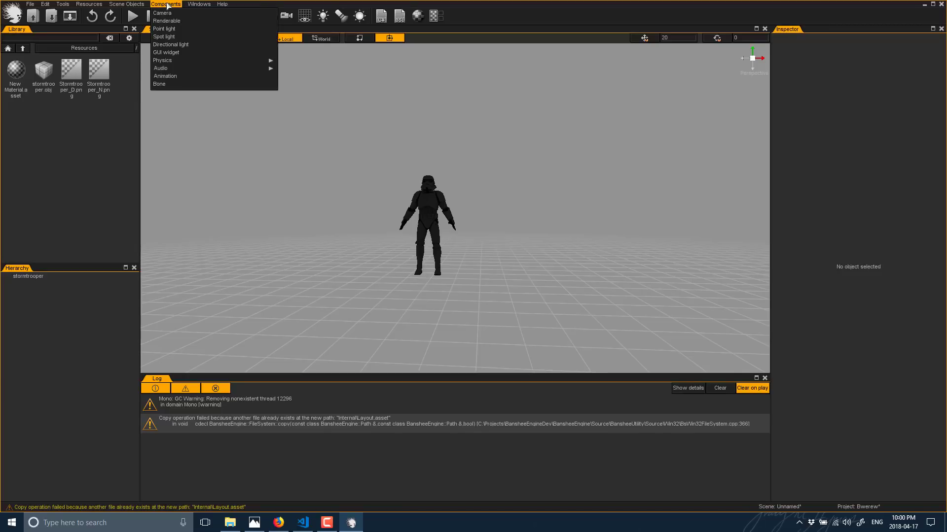
left_click(172, 30)
Create a new scene object and rename it Light.
right_click(18, 318)
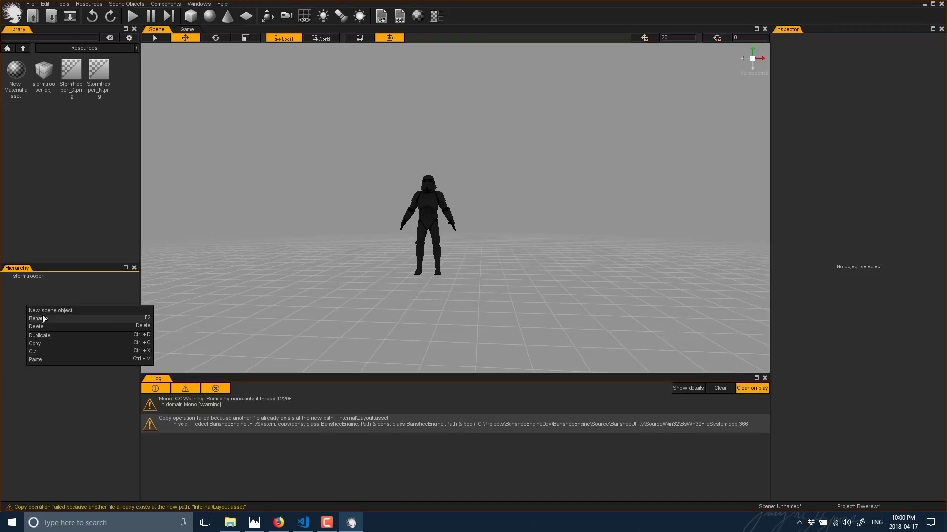
left_click(46, 313)
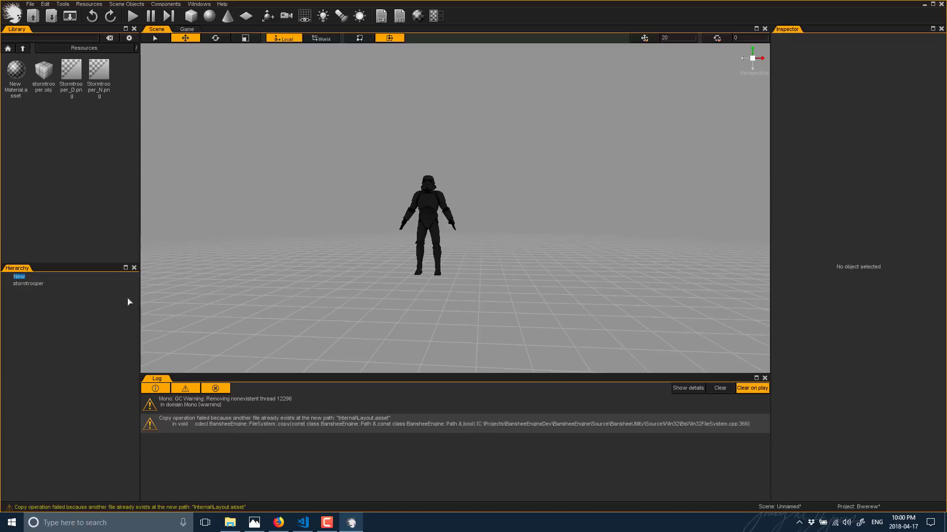
left_click(30, 278)
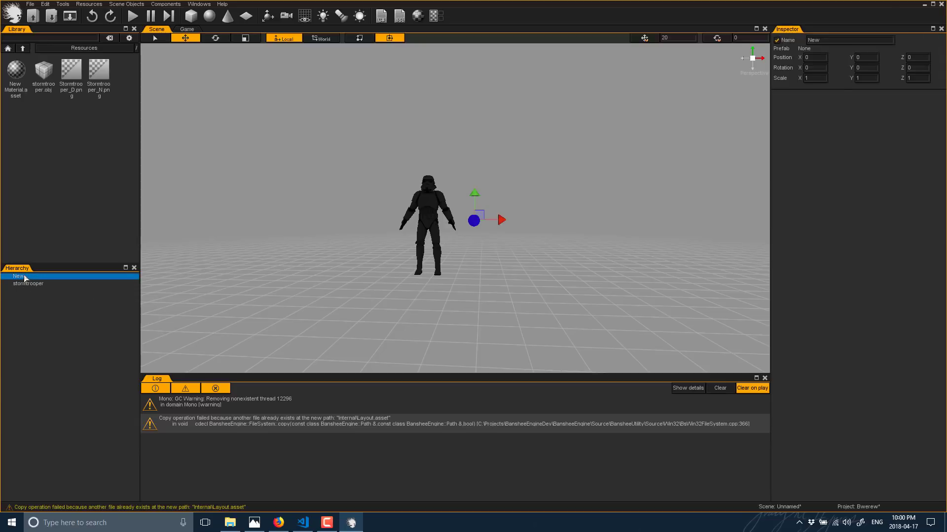
left_click(24, 278)
type("Light")
key("Return")
Add a point light component to the Light object.
left_click(163, 5)
mouse_move(126, 4)
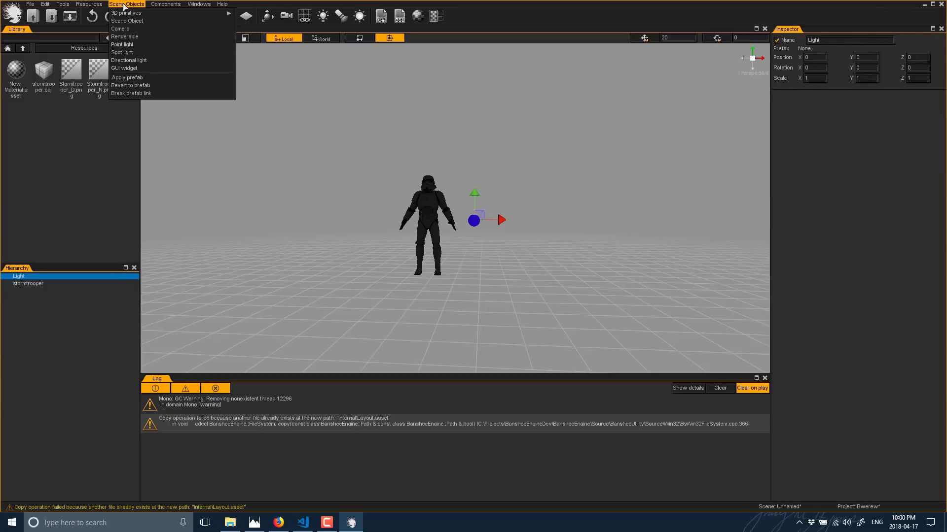
mouse_move(162, 7)
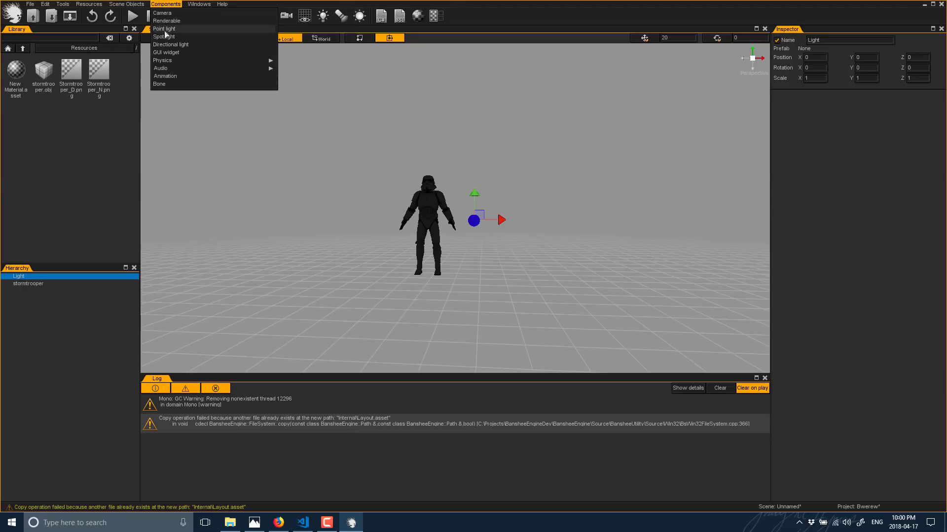
left_click(165, 29)
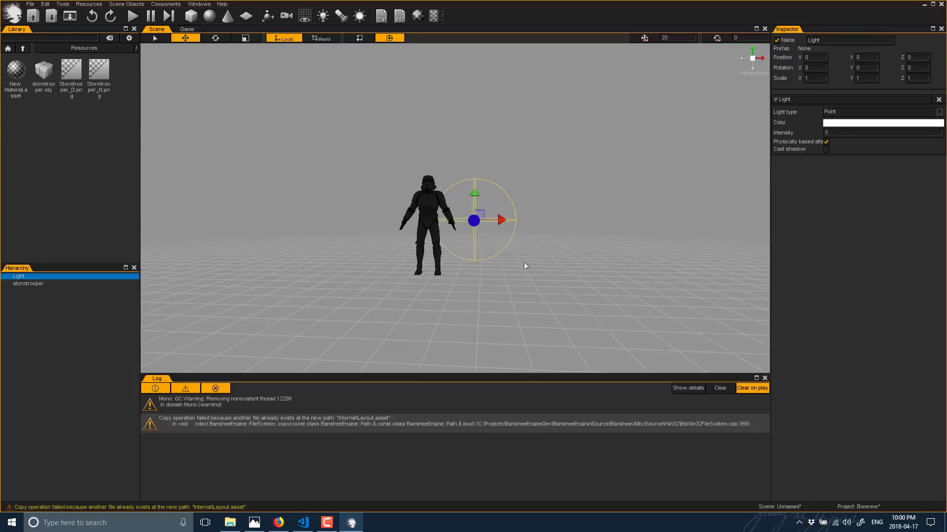
Move the light freehand along its Z axis to about 21.
left_click_drag(473, 221, 455, 250)
right_click_drag(526, 278, 371, 317)
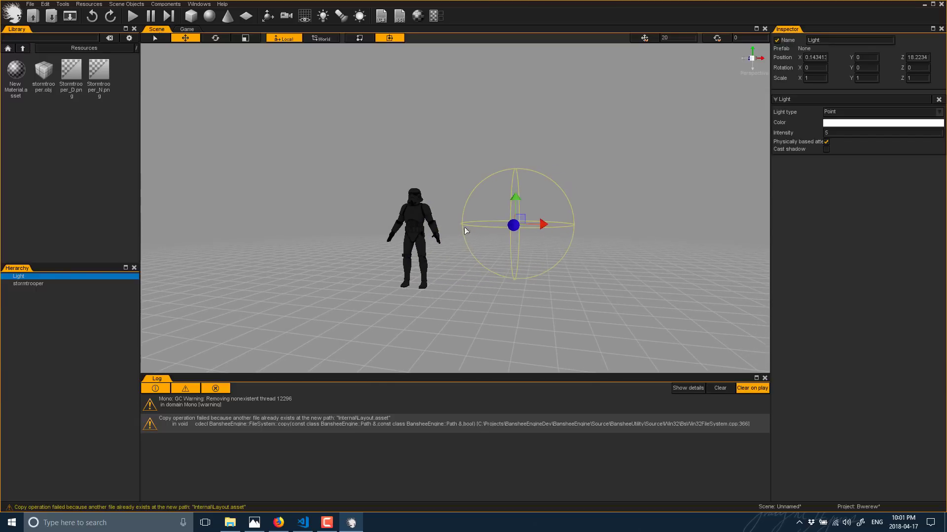
left_click_drag(503, 241, 323, 364)
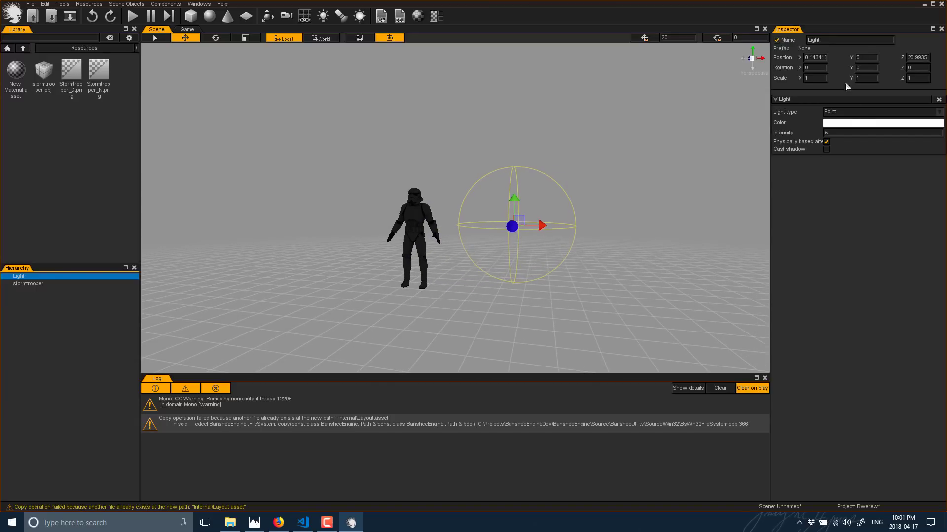
Set the light's X and Z position to 0.
left_click(816, 58)
type("0")
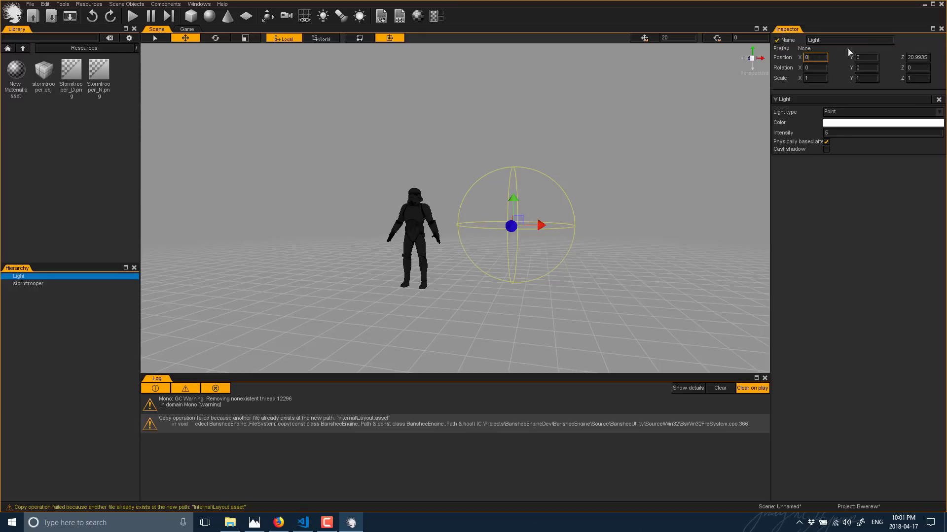
left_click(916, 58)
type("0")
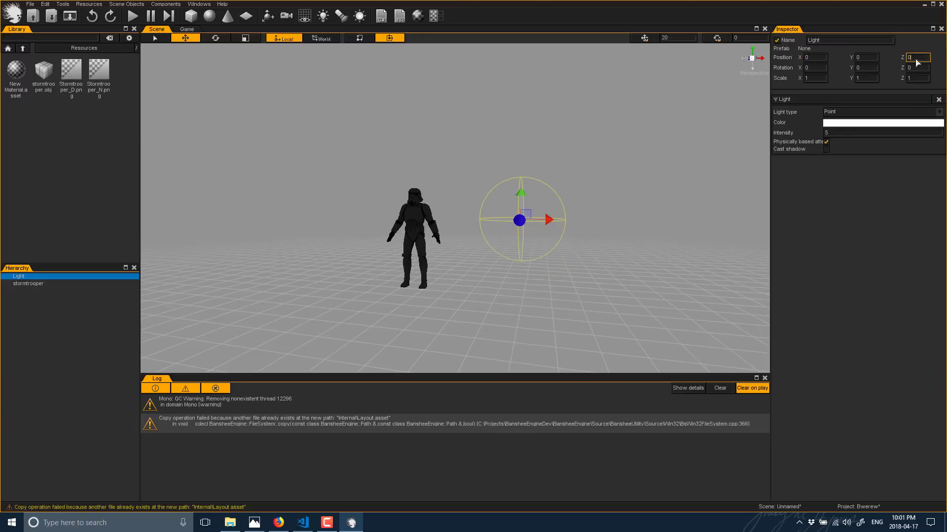
Set the stormtrooper's X, Y and Z position to 0 and frame the model in the view.
left_click(401, 216)
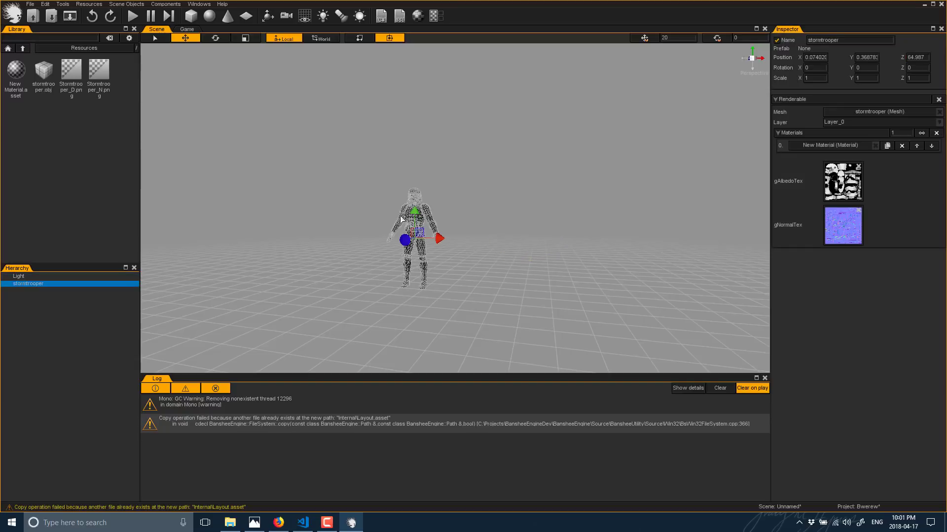
left_click(819, 57)
type("0")
left_click(866, 58)
type("0")
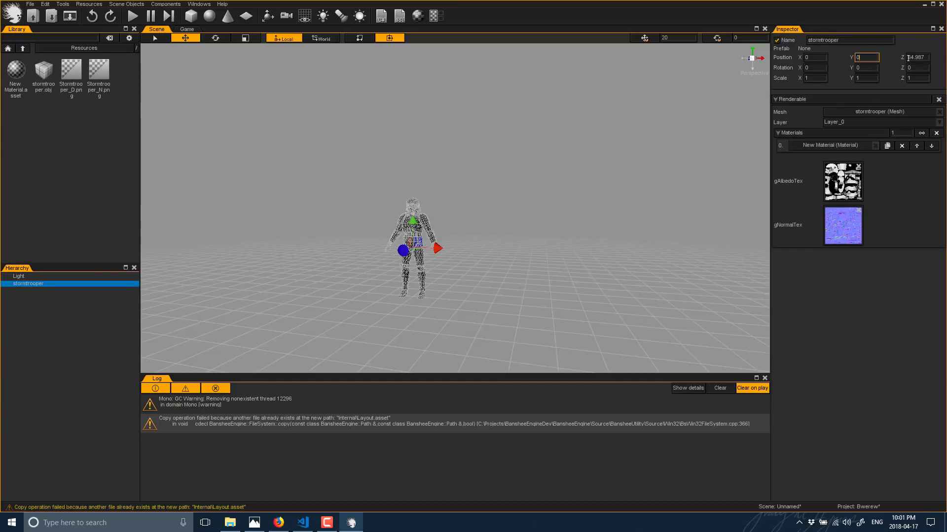
left_click(908, 58)
type("0")
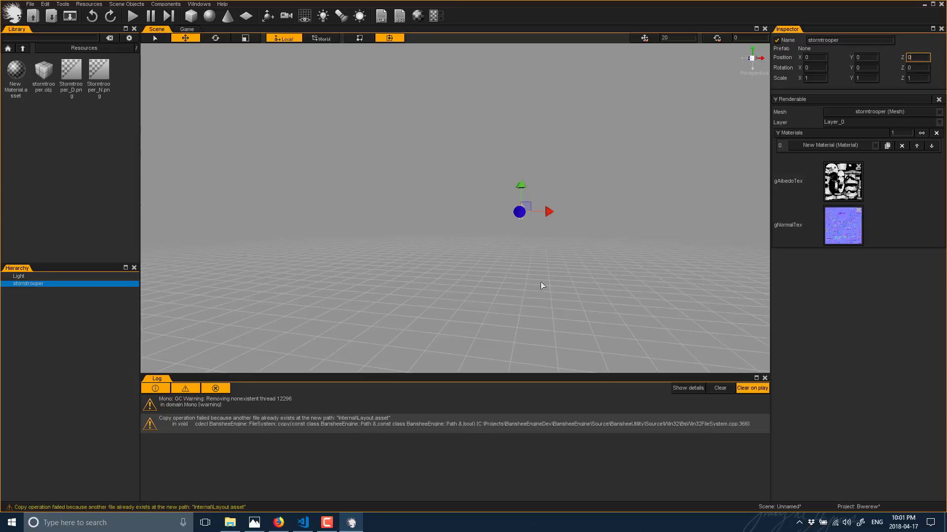
type("f")
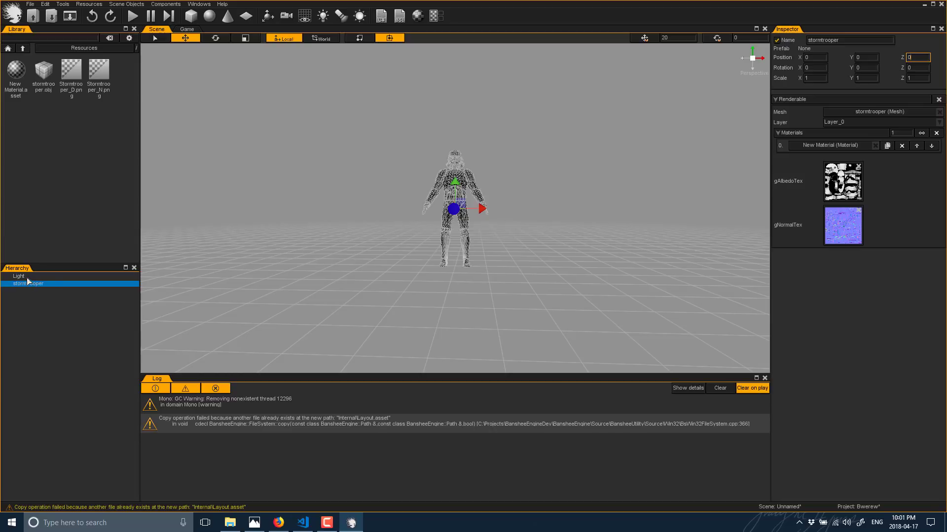
Move the light beside and in front of the stormtrooper, to about X -3.34, Y 2.13, Z 2.73.
left_click(21, 278)
left_click_drag(452, 271, 419, 396)
left_click_drag(472, 296, 326, 163)
Duplicate the light and move the copy to the stormtrooper's opposite side, at about X 3.19 and Z 3.32.
right_click(19, 279)
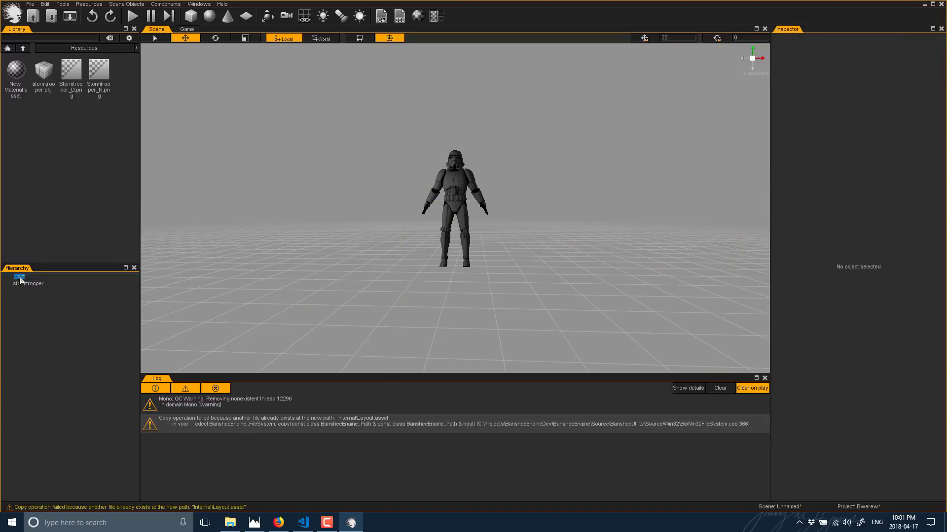
left_click(33, 308)
left_click(20, 279)
right_click(19, 279)
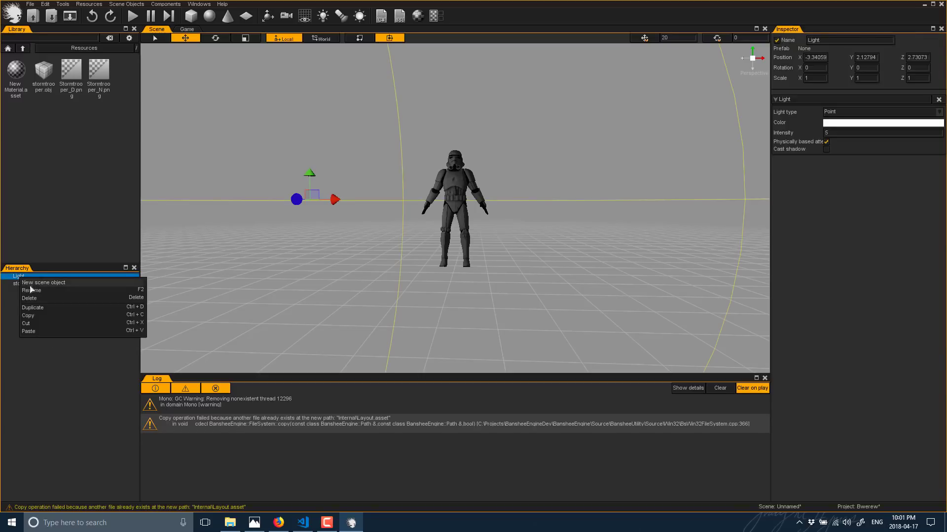
left_click(33, 308)
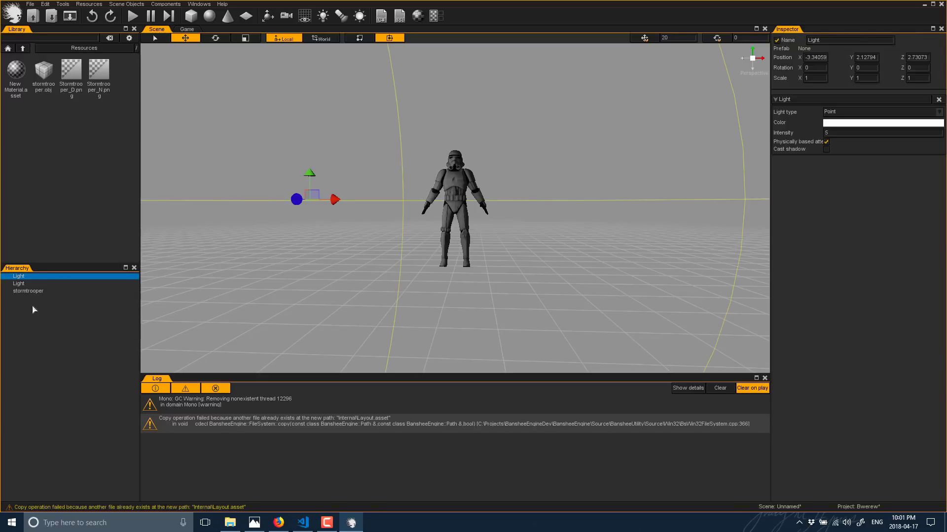
left_click(32, 309)
left_click(21, 284)
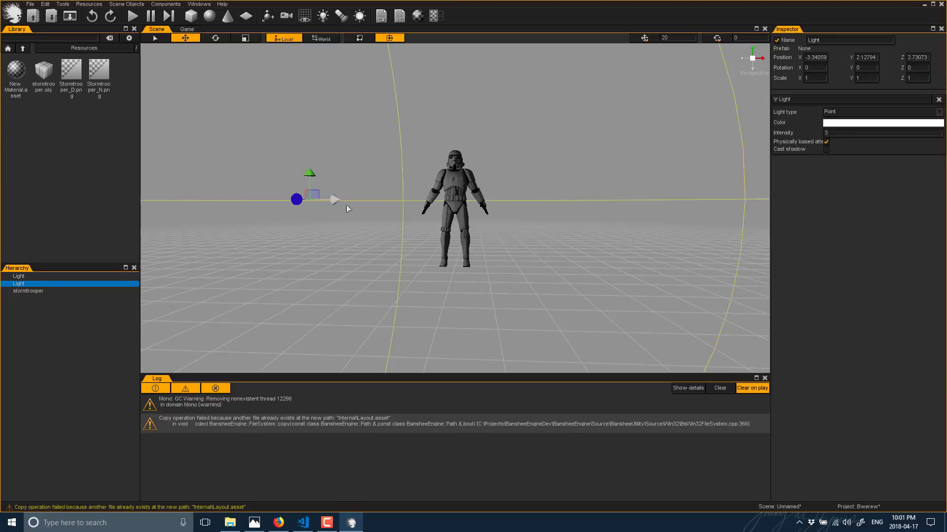
left_click_drag(347, 209, 619, 274)
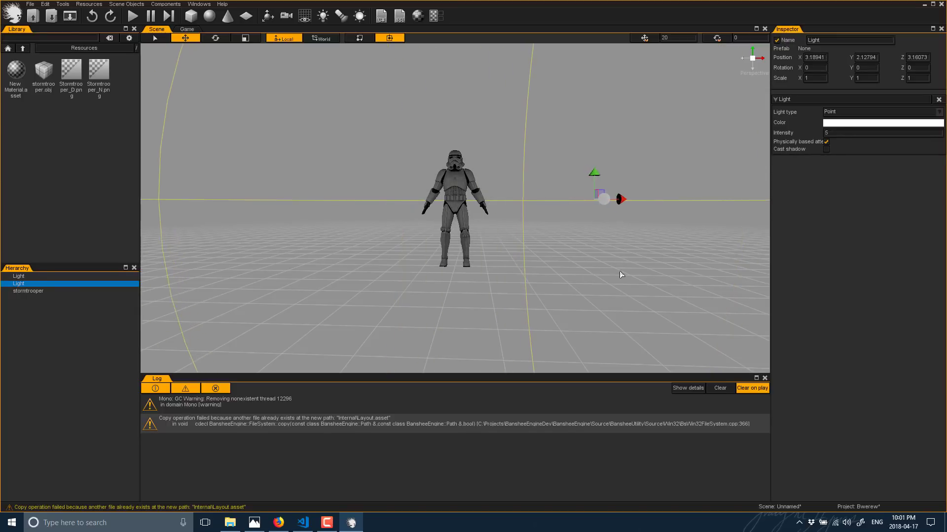
Duplicate the second light and move one of the pair far behind the stormtrooper, to about Z -1874.
left_click(26, 284, "ctrl")
right_click(20, 284)
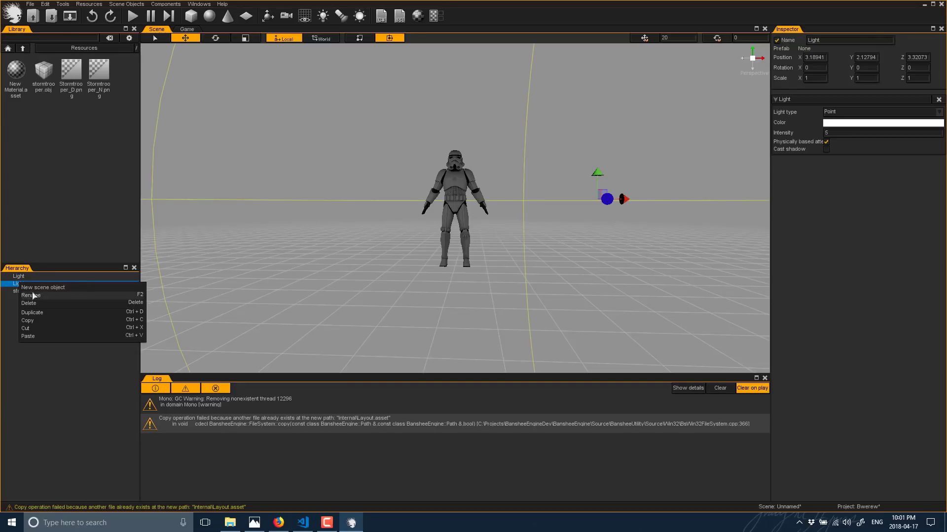
left_click(33, 318)
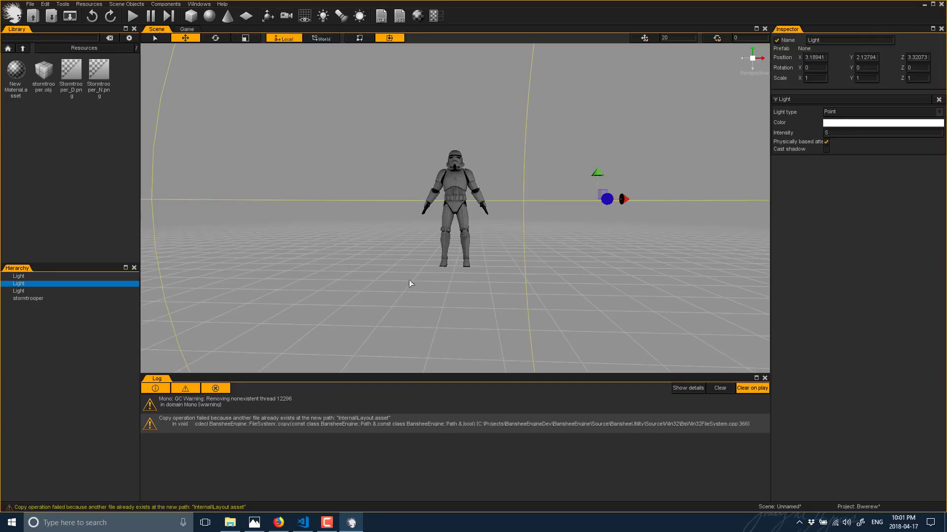
left_click_drag(606, 207, 0, 268)
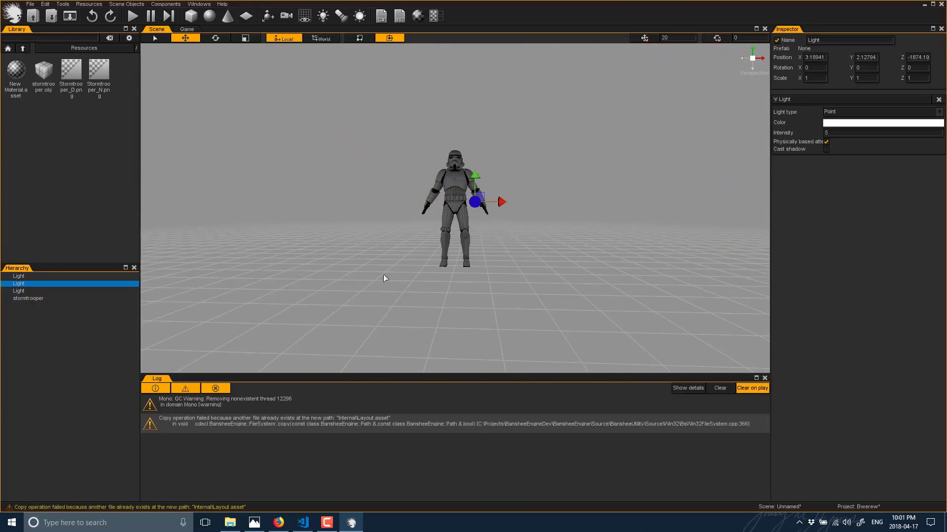
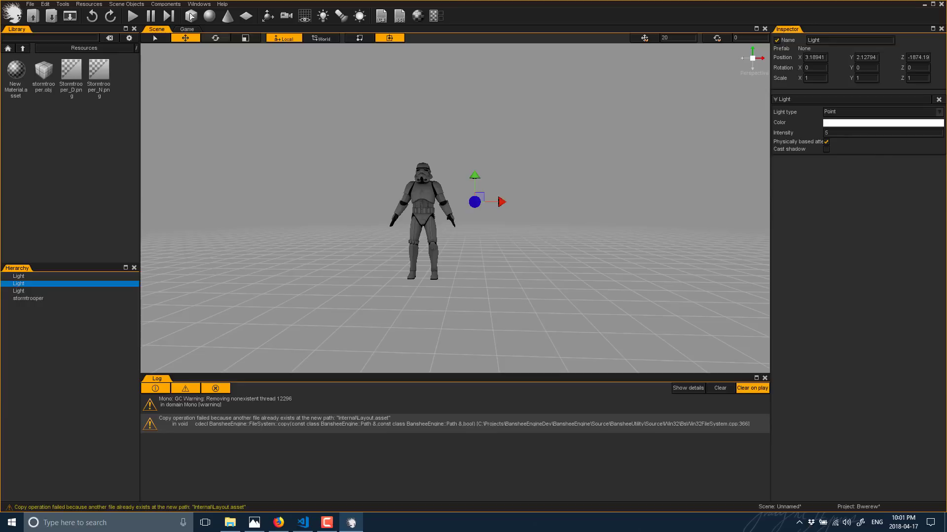
Check the Game view, return to the scene and create a Camera scene object.
left_click(187, 29)
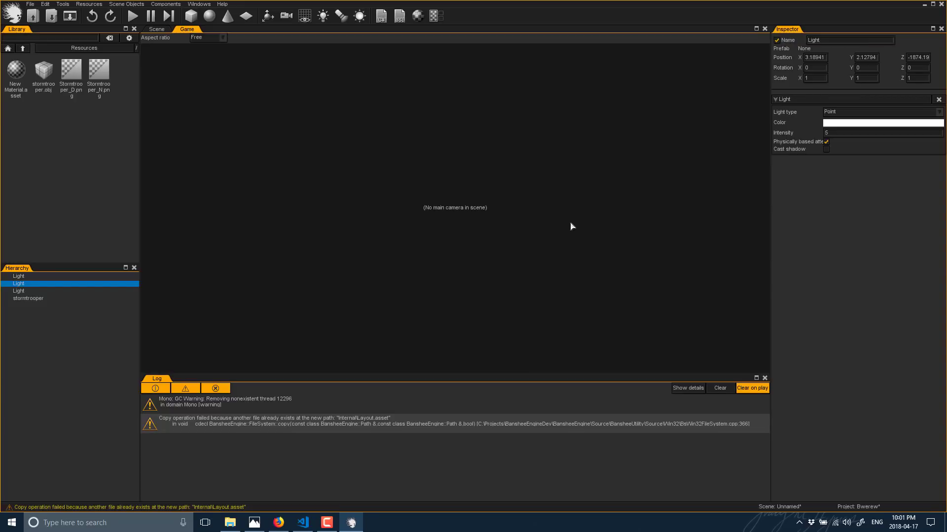
left_click(156, 29)
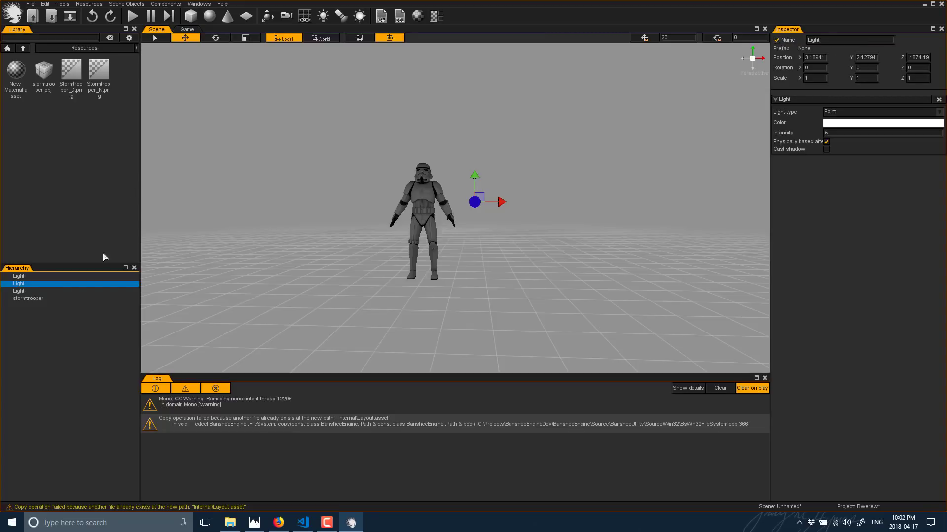
left_click(126, 4)
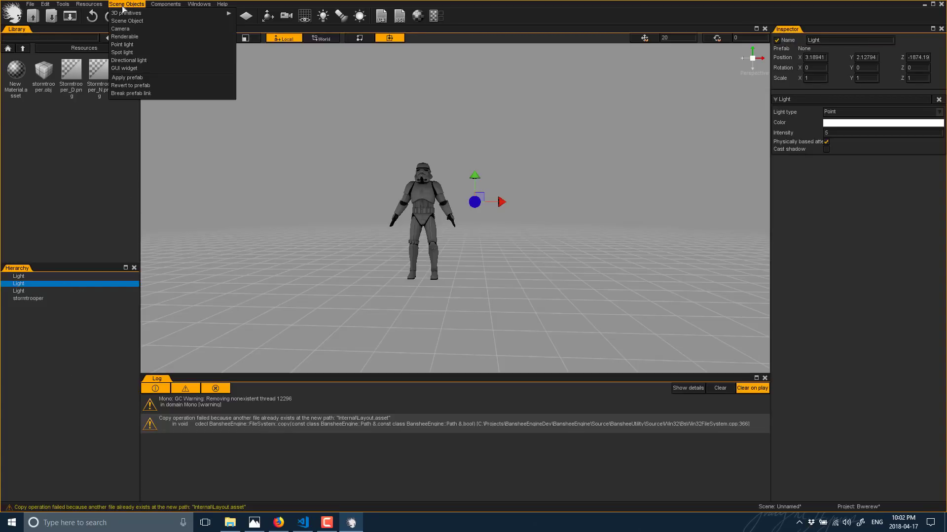
left_click(125, 31)
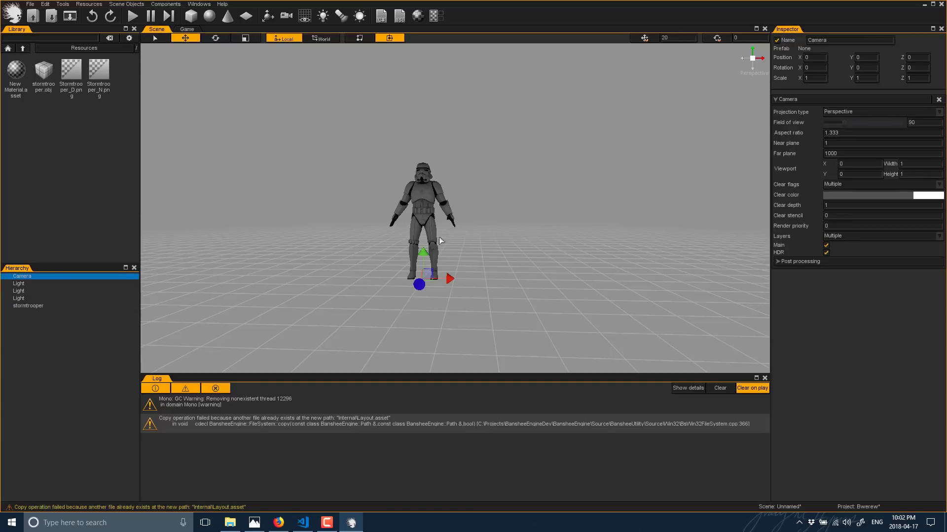
Move the camera up and in front of the stormtrooper, to about Y 2.21 and Z 3.41, checking the framing in the Game view.
left_click_drag(419, 285, 396, 208)
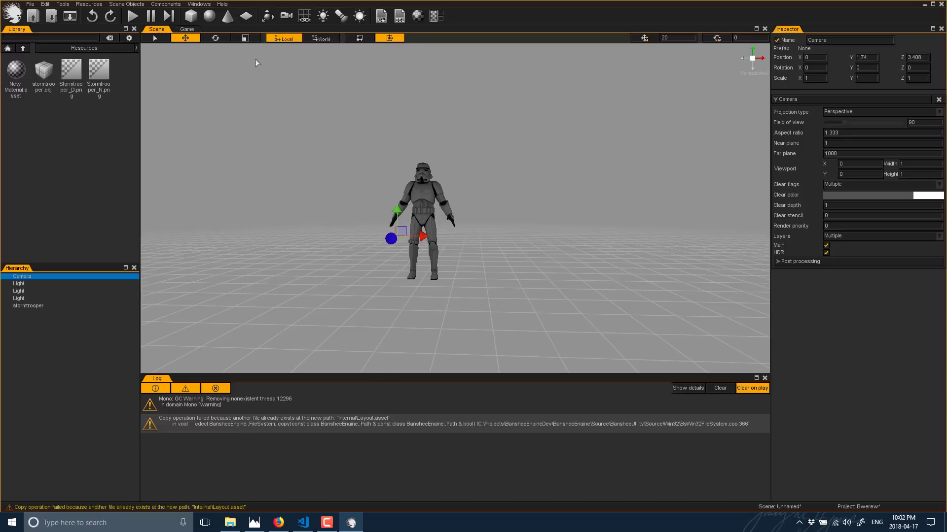
left_click(187, 30)
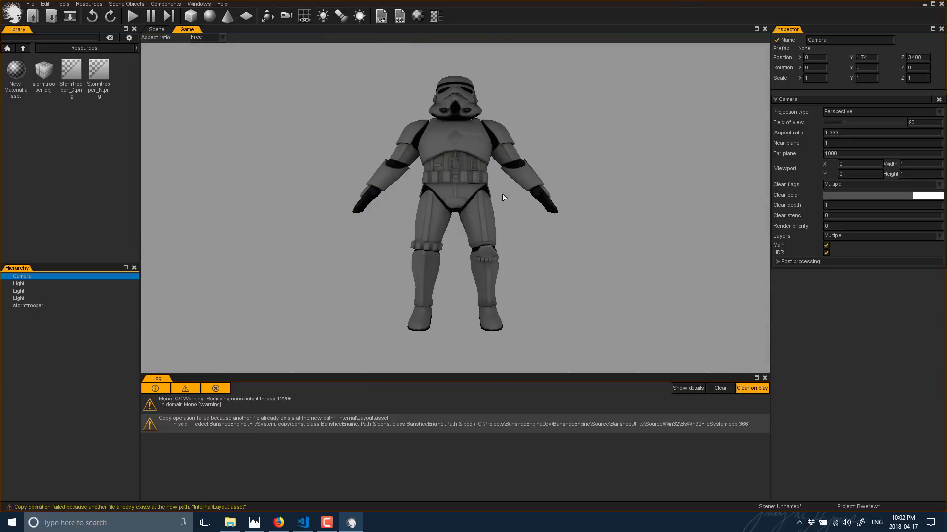
left_click(156, 30)
left_click_drag(402, 212, 401, 188)
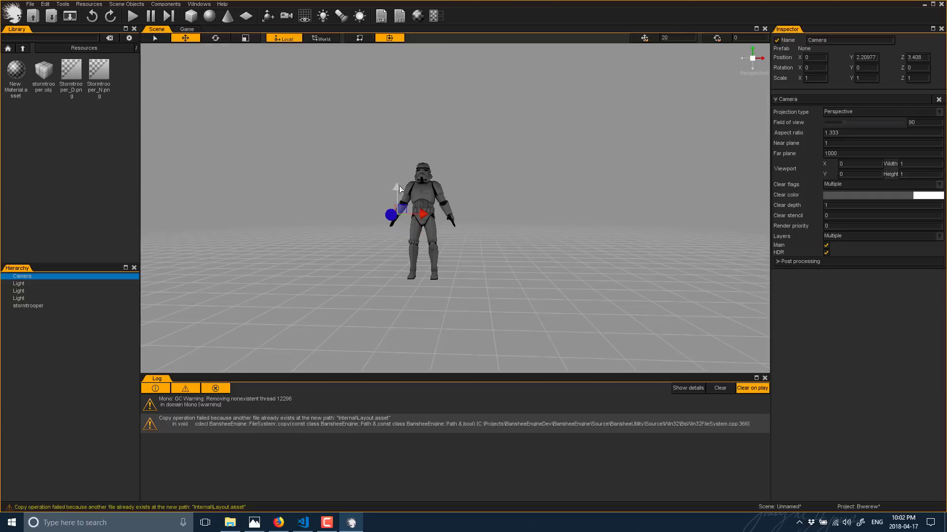
left_click(187, 30)
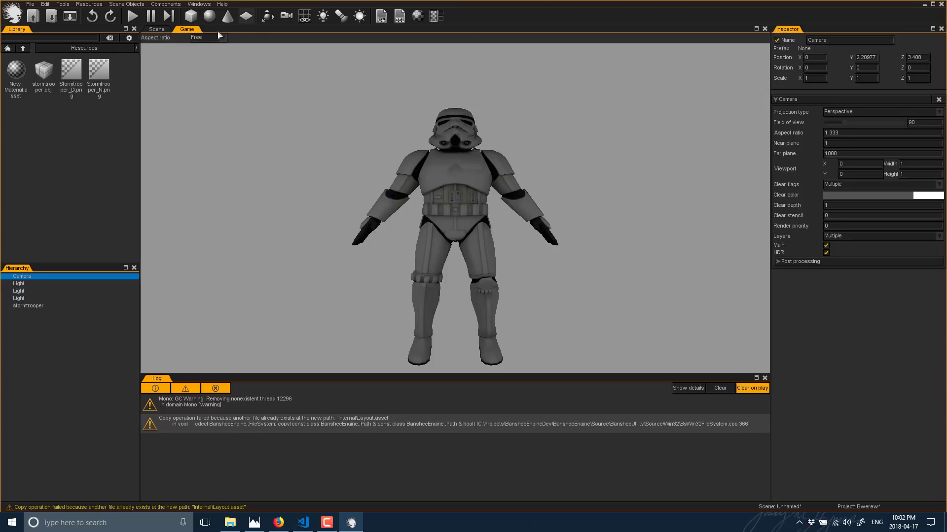
Float the Game view as a separate enlarged window, and dock it back beside the Scene view.
left_click_drag(192, 32, 449, 119)
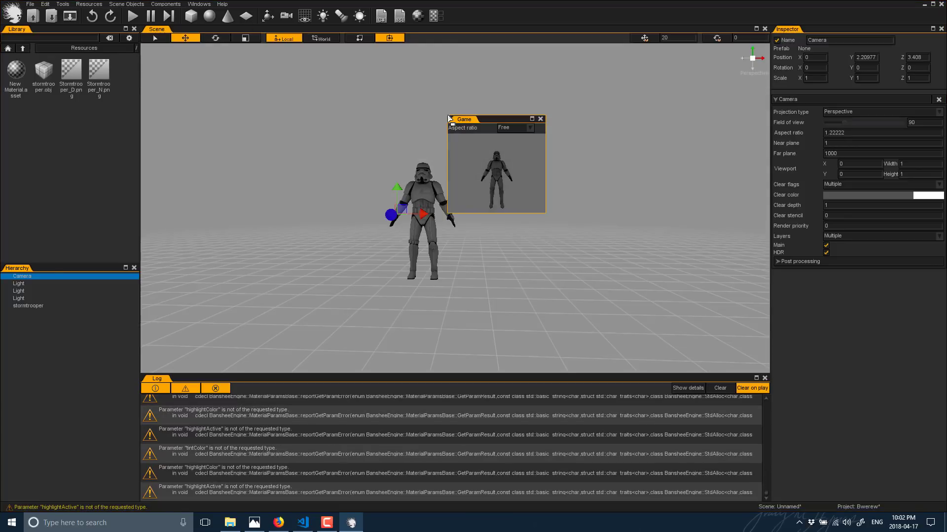
left_click(545, 212)
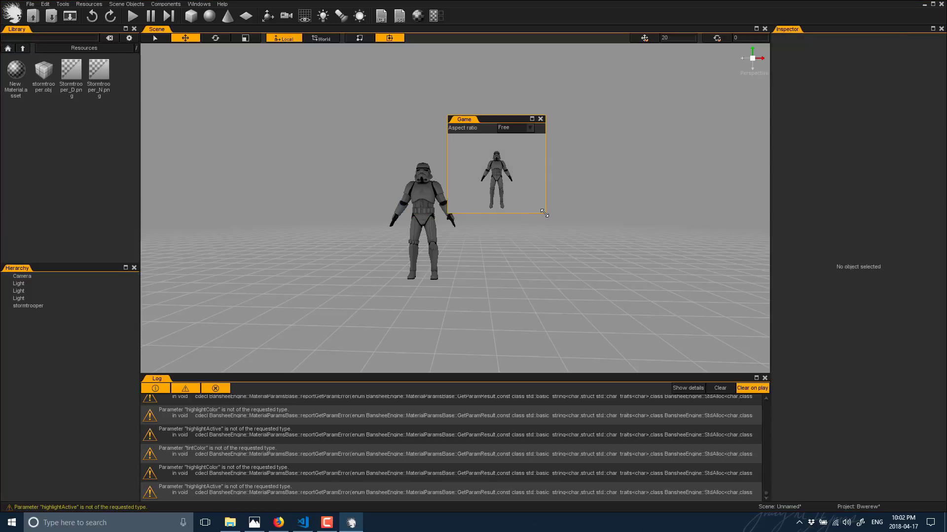
left_click_drag(544, 213, 700, 313)
left_click_drag(569, 123, 554, 95)
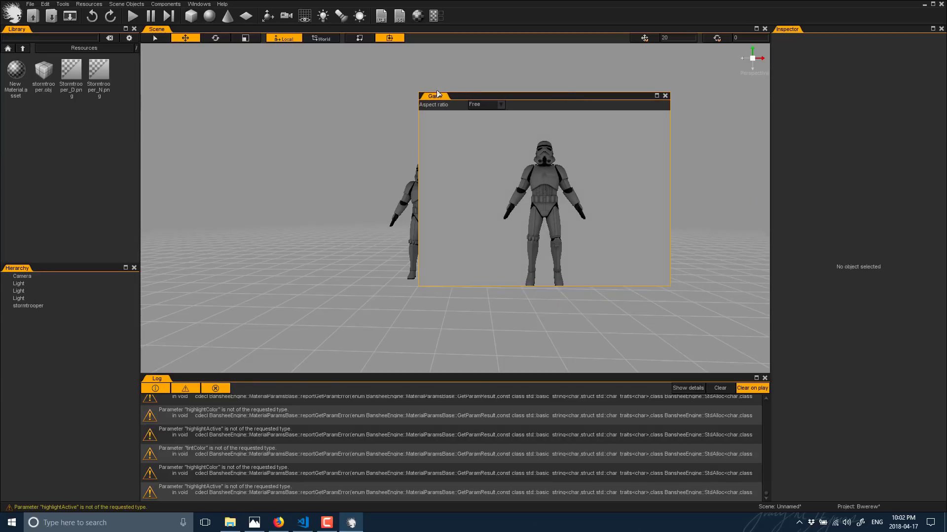
left_click_drag(437, 96, 179, 36)
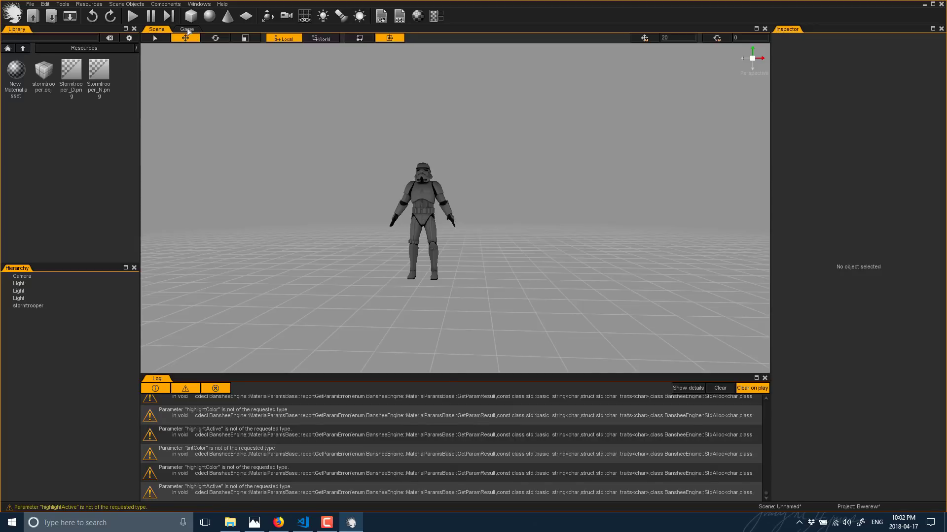
left_click(187, 29)
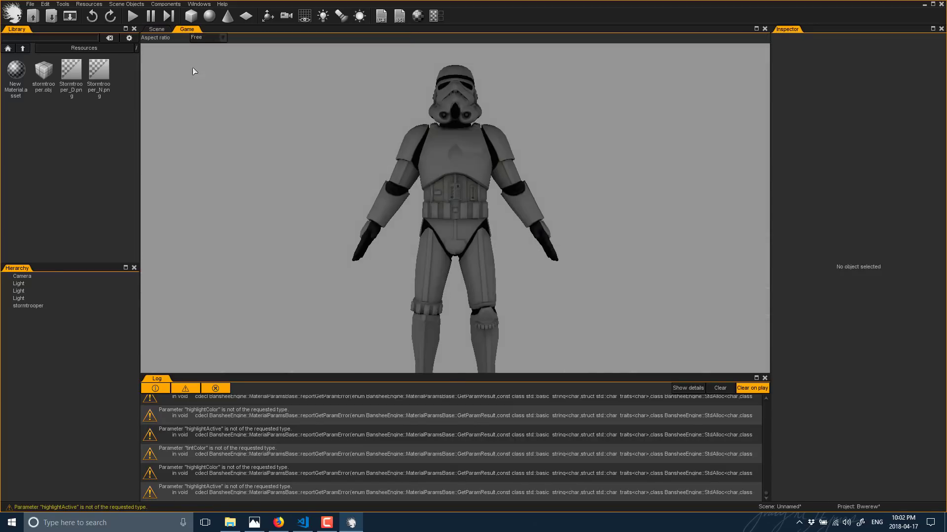
Select the Camera object, turn off its HDR option and show the Game view.
left_click(156, 29)
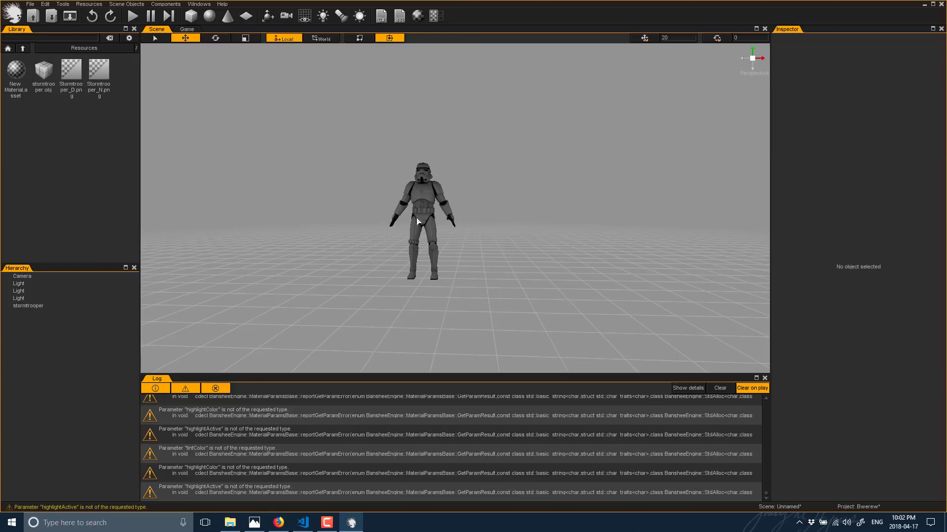
left_click(20, 277)
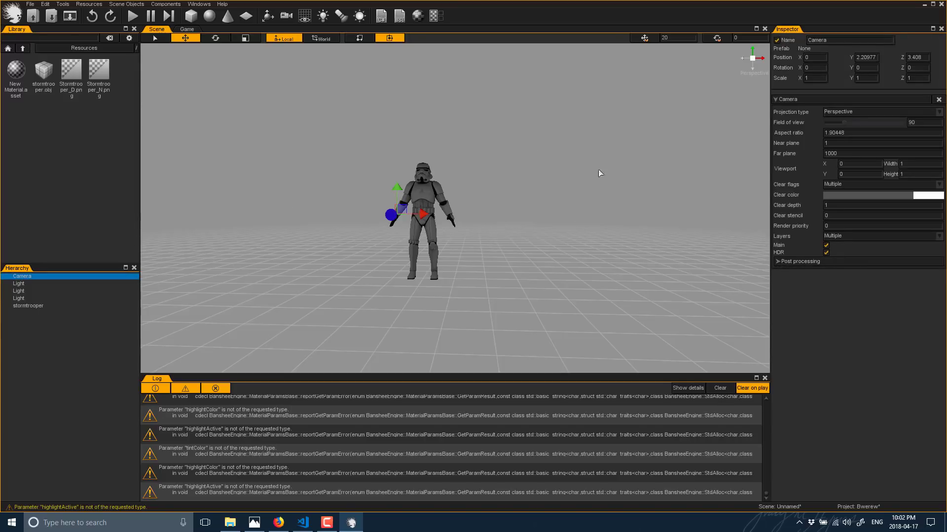
left_click(190, 31)
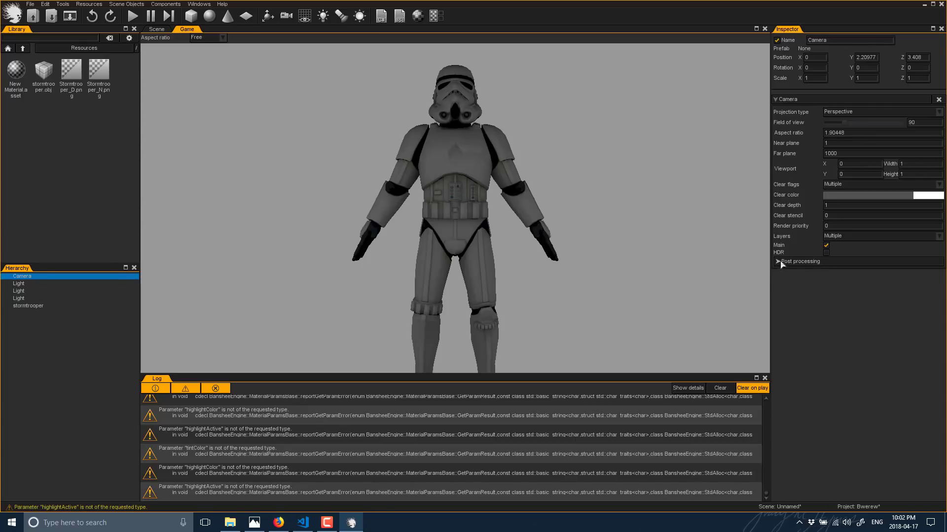
Set the camera's post-processing to a white balance temperature of about 13071, gamma about 2.36 and exposure scale about 3.08.
left_click(779, 263)
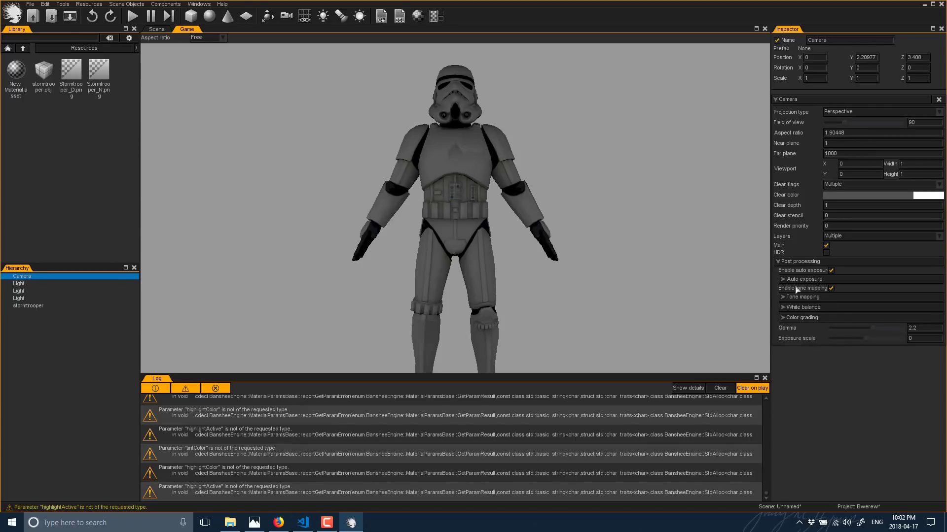
left_click(783, 318)
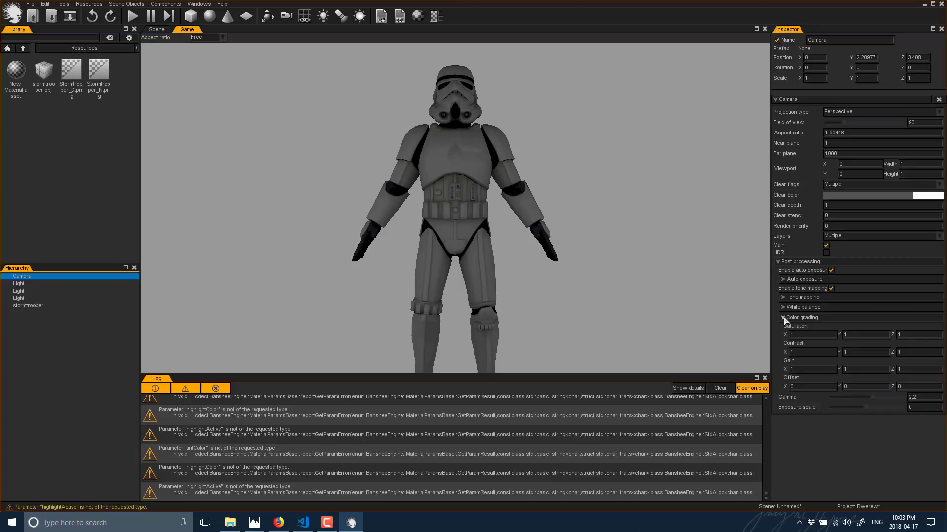
left_click(783, 308)
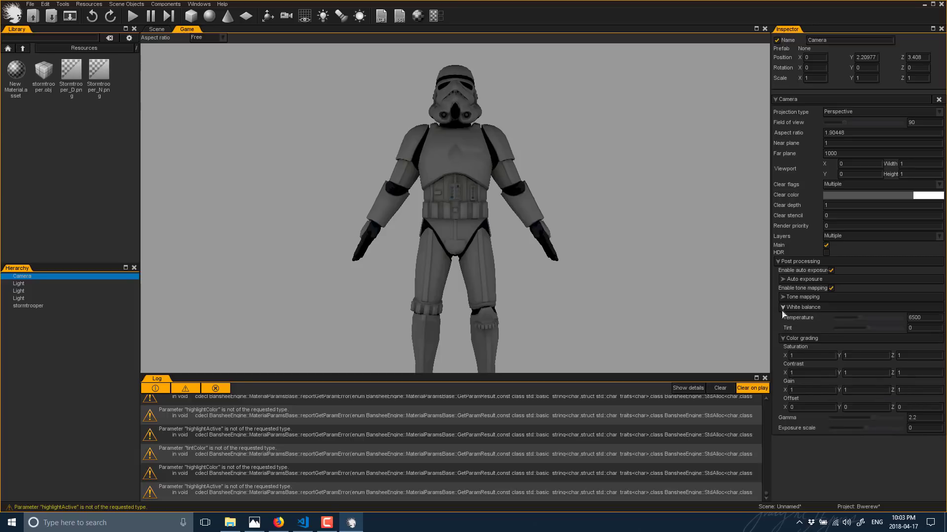
left_click_drag(859, 326, 893, 324)
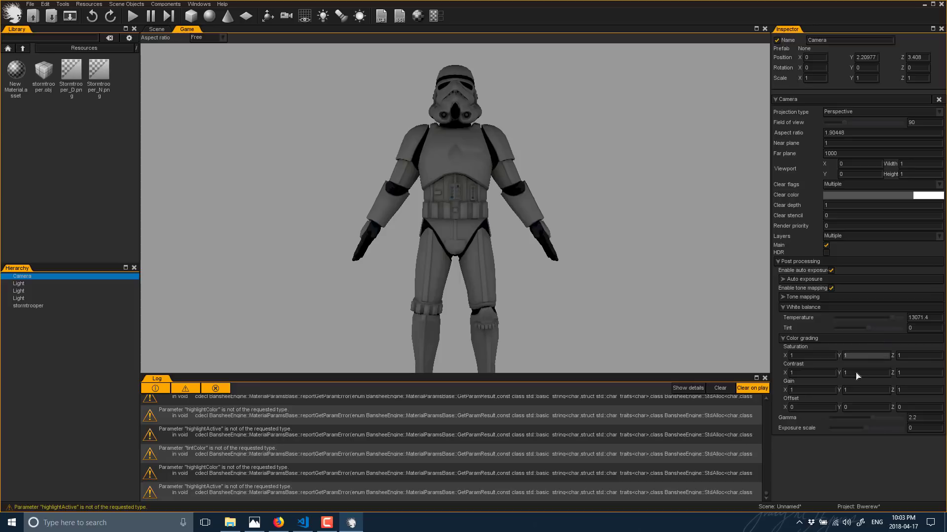
left_click(866, 428)
mouse_move(866, 429)
left_mouse_down()
mouse_move(880, 429)
mouse_move(866, 422)
mouse_move(877, 420)
left_mouse_up()
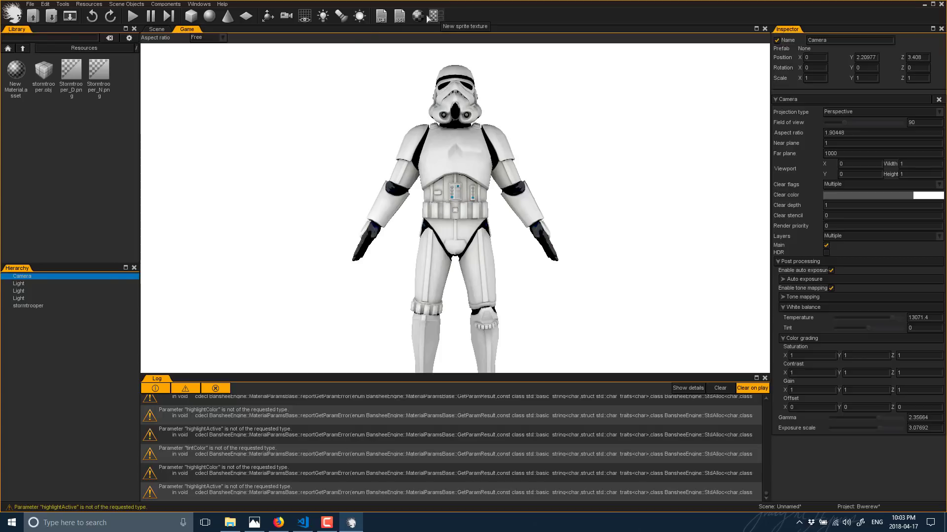
Create a new C# script in the project resources and open it in the external code editor.
left_click(382, 16)
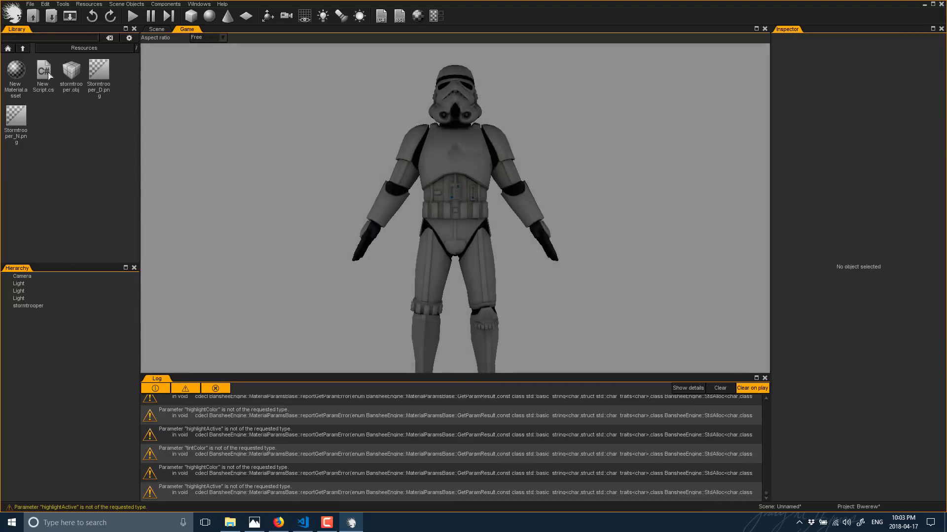
left_click(49, 73)
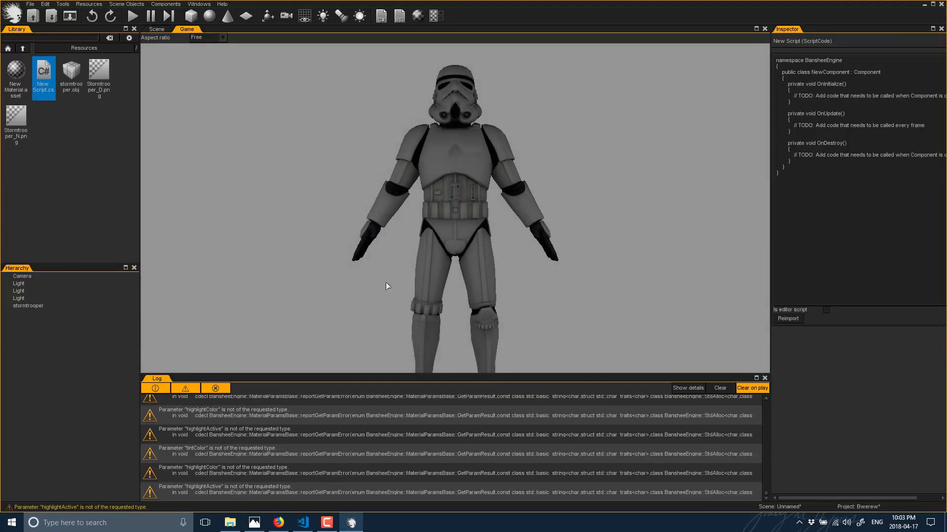
left_click(156, 29)
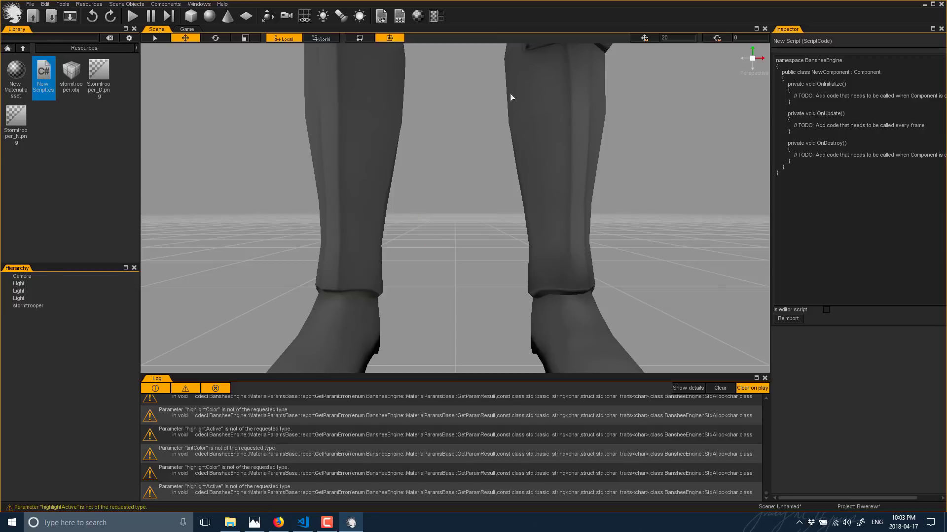
right_click(45, 78)
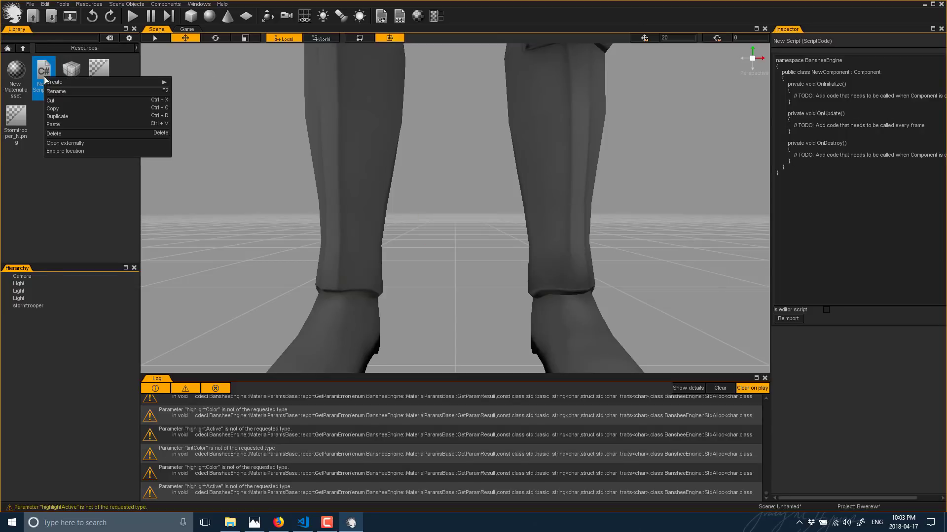
left_click(74, 146)
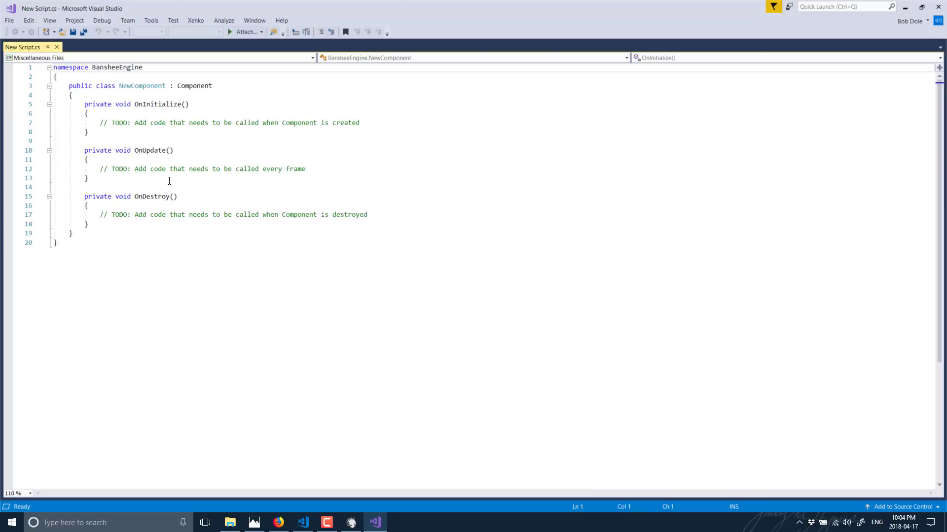
Below the comment in OnUpdate(), begin a line calling this.SceneObject.MoveLocal with a new Vector3.
left_click(339, 168)
key("Return")
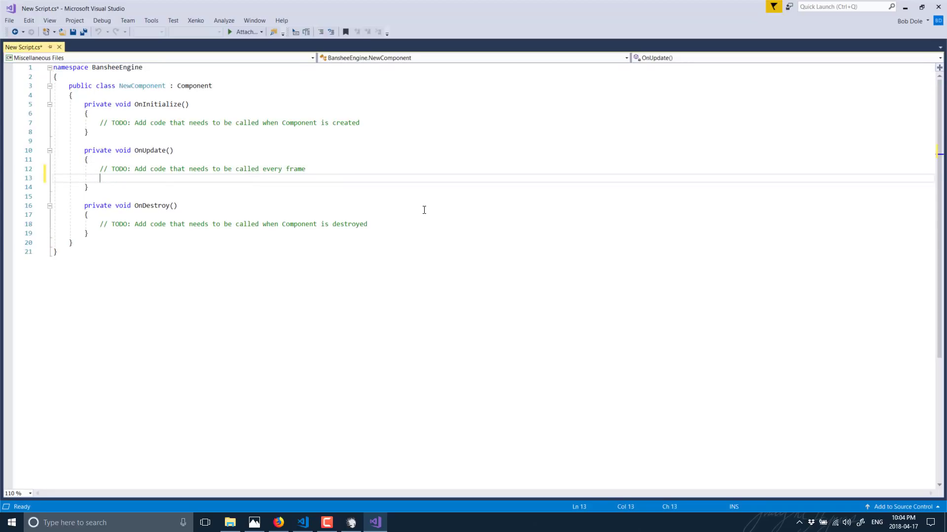
type("this.Scene")
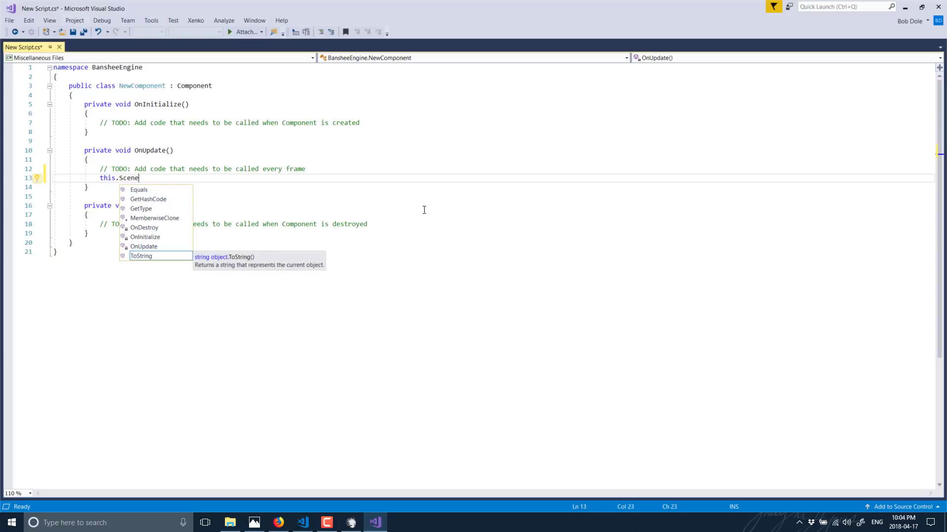
type("Obje")
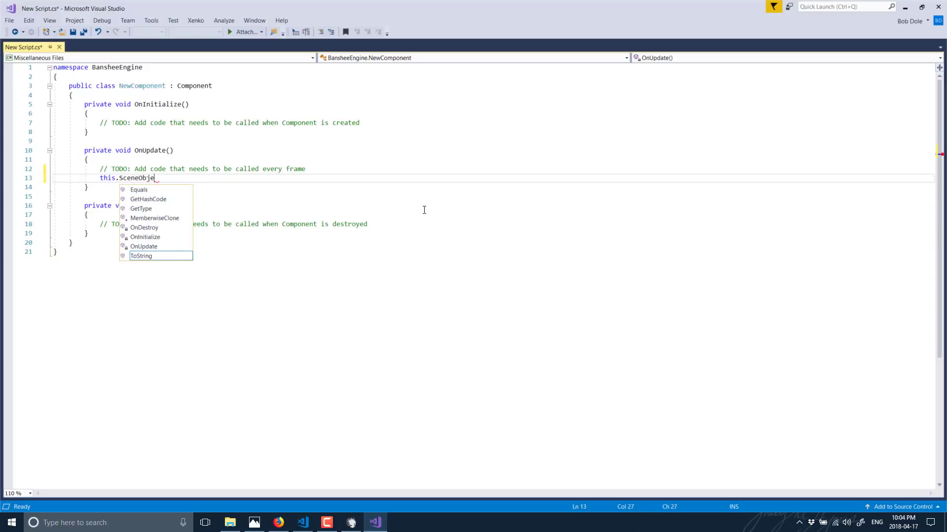
type("ct.MoveLoca")
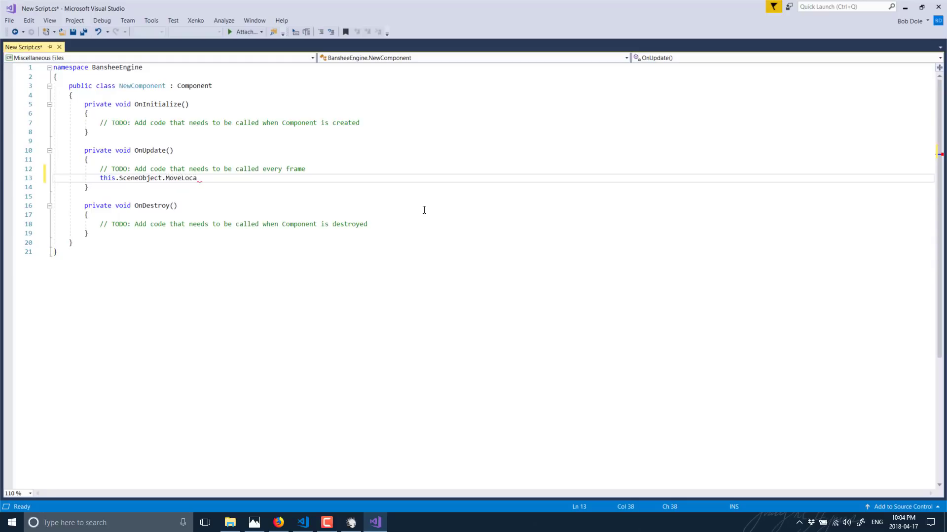
type("l(neww V")
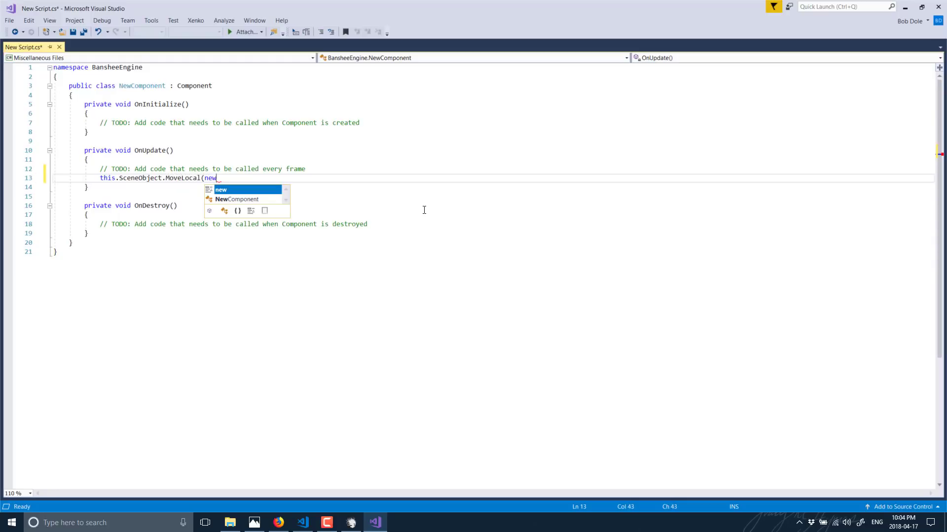
key("BackSpace")
key("BackSpace")
key("BackSpace")
type("Vector3(")
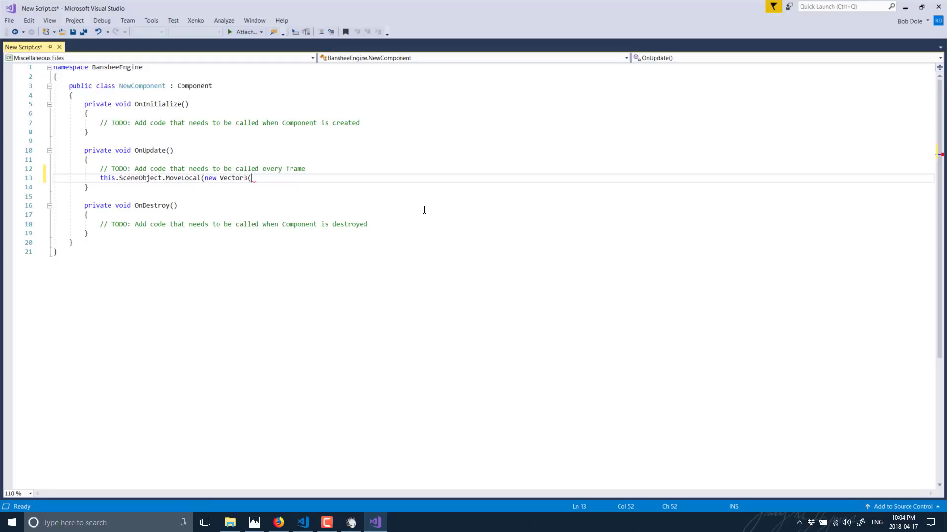
Complete the Vector3 with the arguments 0.05f, 0.0f, 0.0, close the MoveLocal statement and save the script.
type("0.1")
type("05f")
type(",0.")
type("0f,")
type("0.0));")
key("ctrl+s")
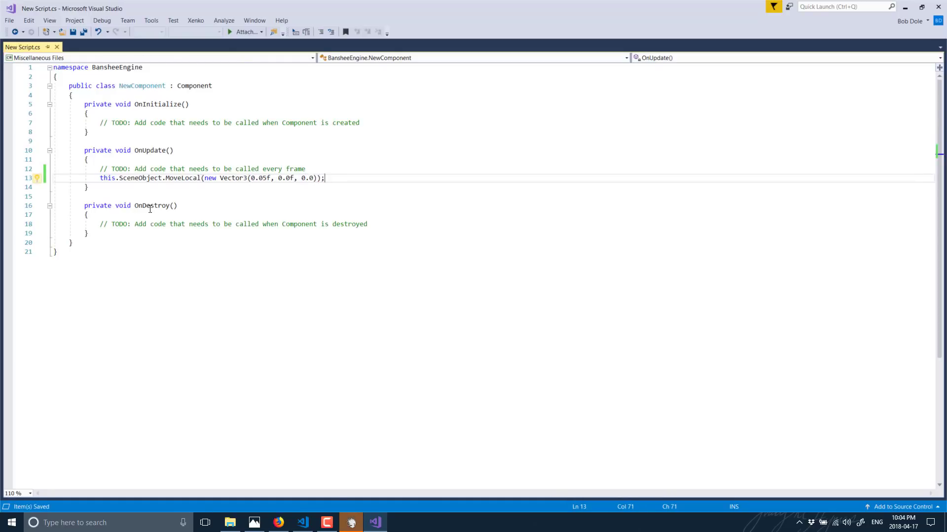
Return to the Banshee editor, ignore the assertion failure and dismiss the fatal error dialog.
left_click(905, 7)
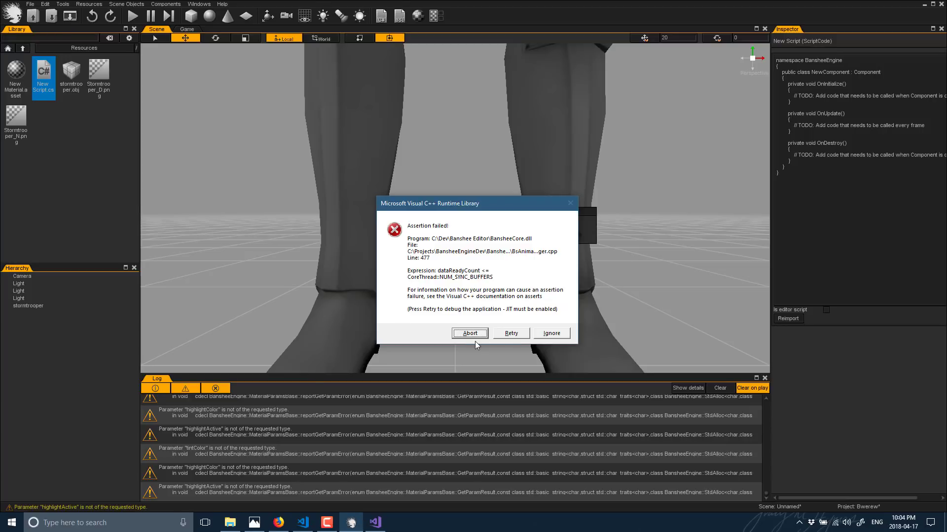
left_click(549, 333)
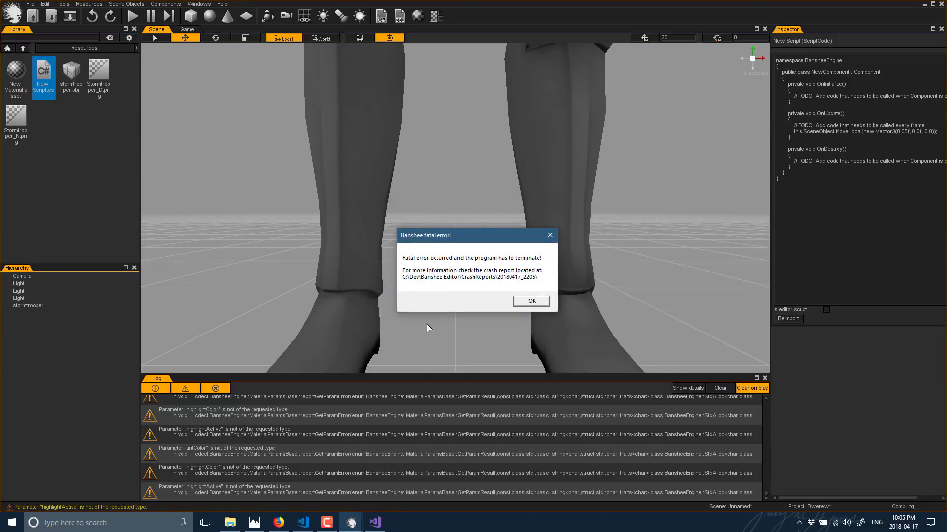
left_click(531, 301)
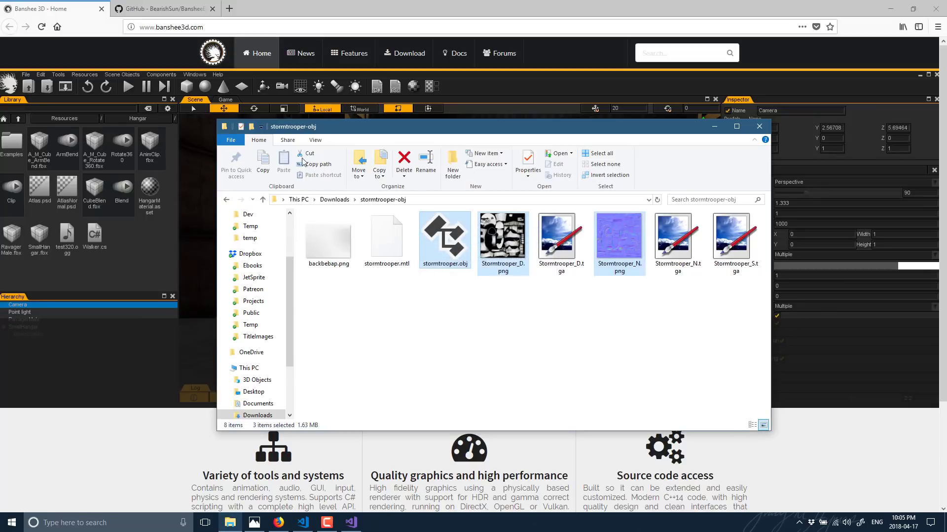
Browse to C:\Dev\Banshee Editor in File Explorer and relaunch BansheeEditorExec.exe.
left_click(259, 371)
double_click(345, 339)
double_click(327, 230)
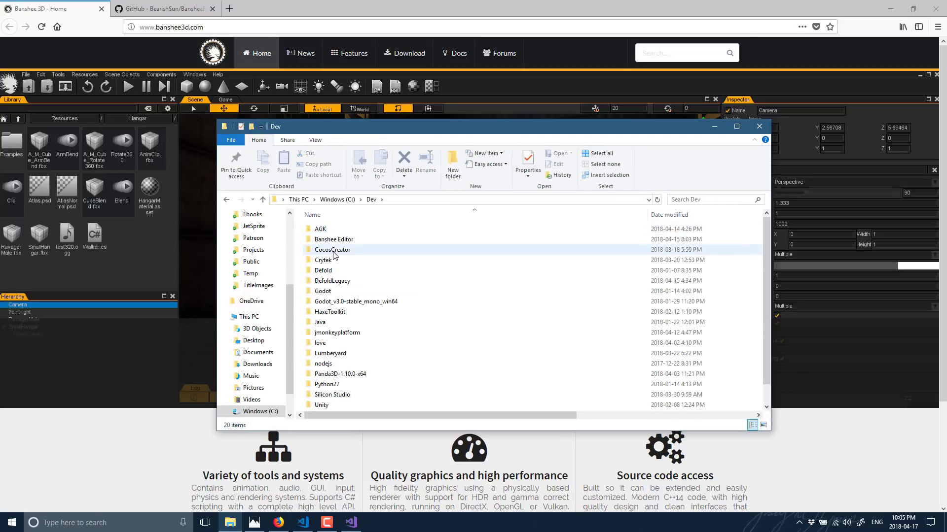
left_click(335, 241)
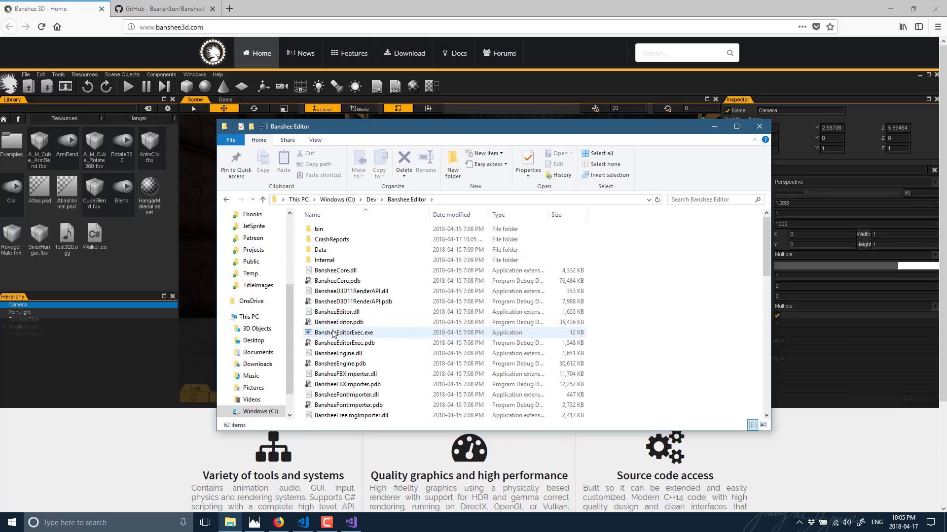
left_click(347, 333)
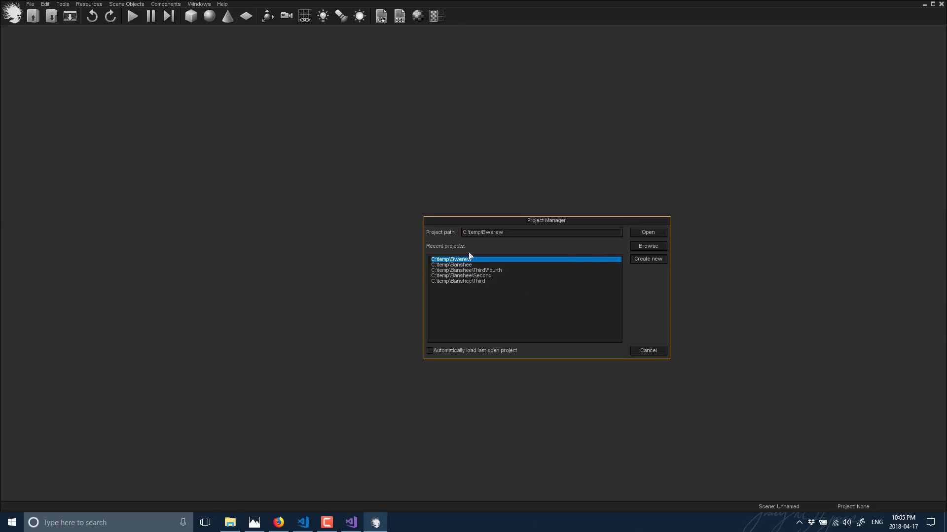
Open the C:\temp\Bwerew project and open New Script.cs from the argument #3 compile error in the log.
left_click(646, 233)
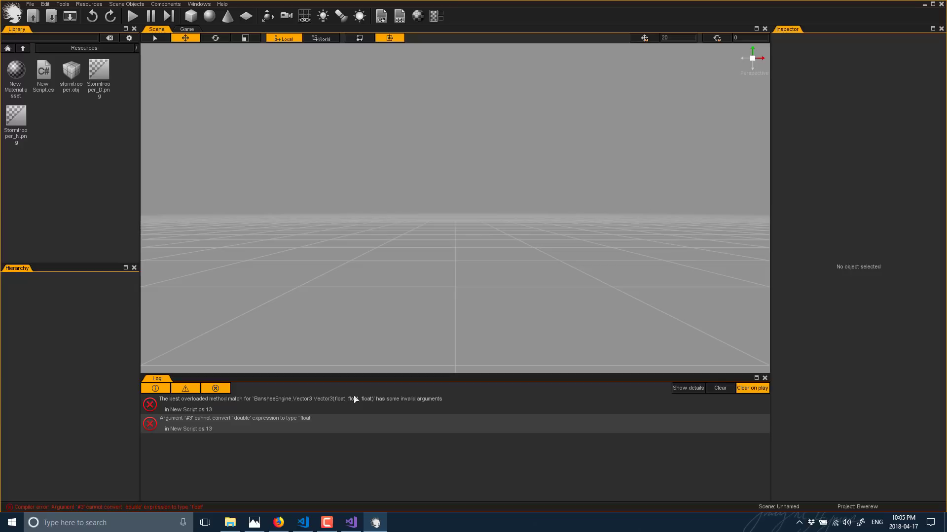
double_click(409, 429)
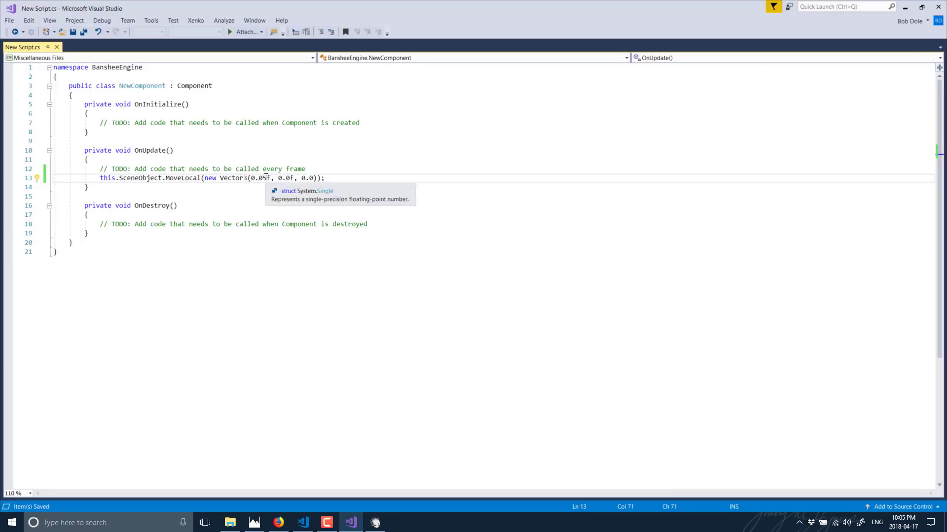
Change the third Vector3 argument in the MoveLocal call to 0.0f, save the script and switch back to the Banshee editor.
left_click(315, 179)
type("f")
left_click(351, 180)
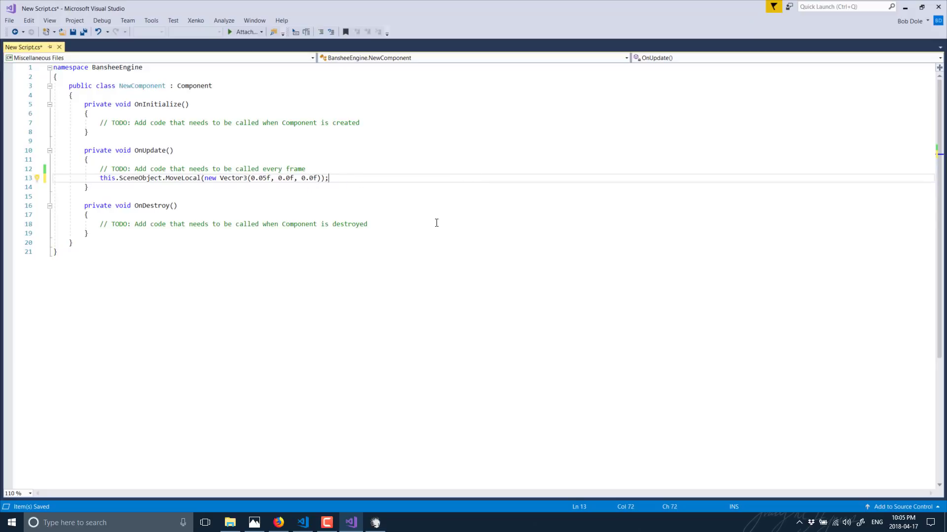
key("ctrl+s")
left_click(375, 522)
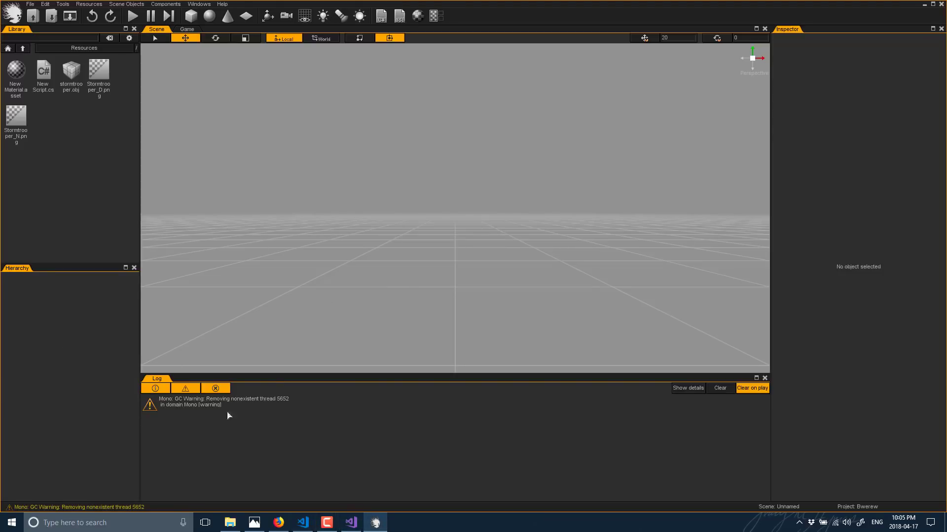
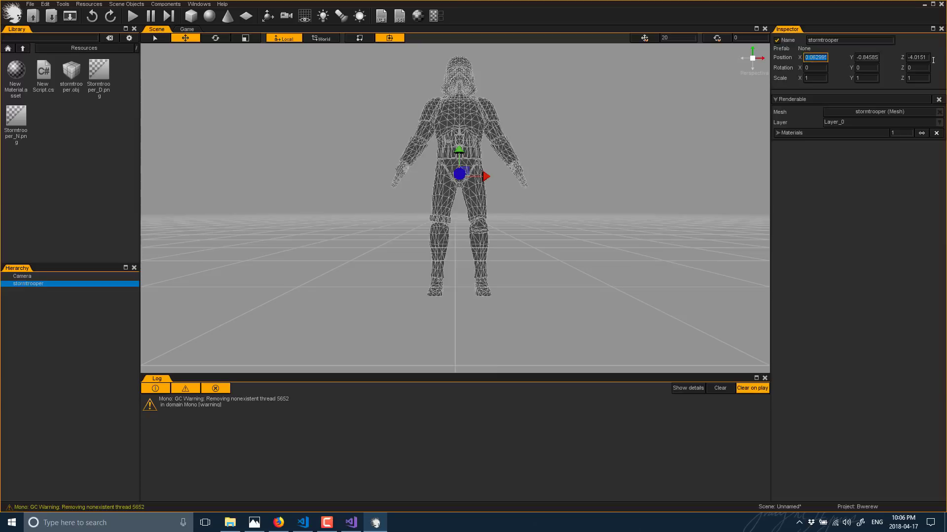
Set the stormtrooper's Z position to 0.
left_click(922, 58)
type("0")
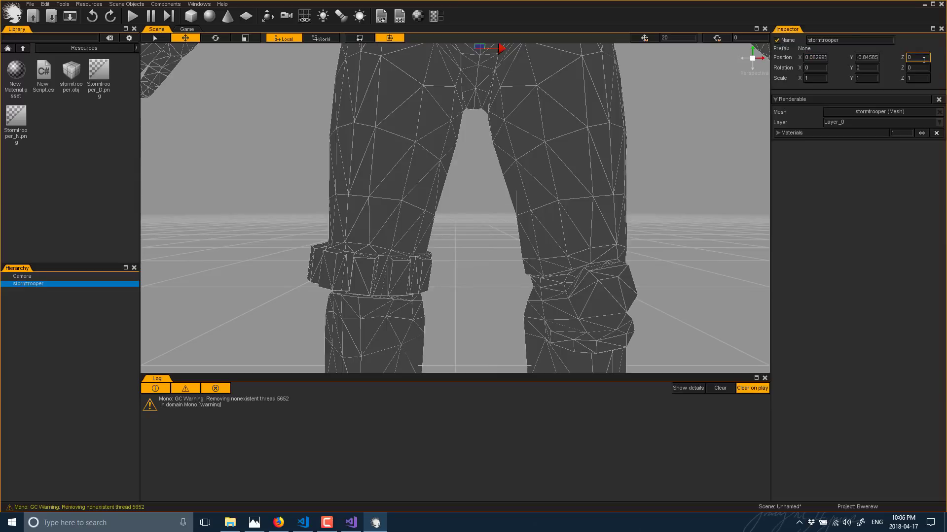
Move the camera to about Y 1.45 and Z 2.92, checking its framing of the stormtrooper in the Game view.
left_click(28, 276)
scroll(454, 323, "down", 5)
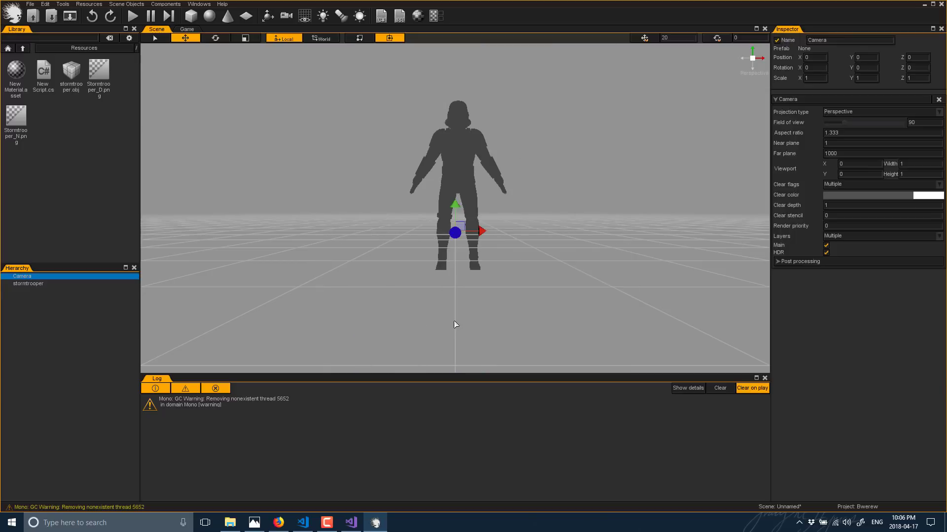
scroll(454, 310, "up", 2)
left_click_drag(453, 252, 416, 421)
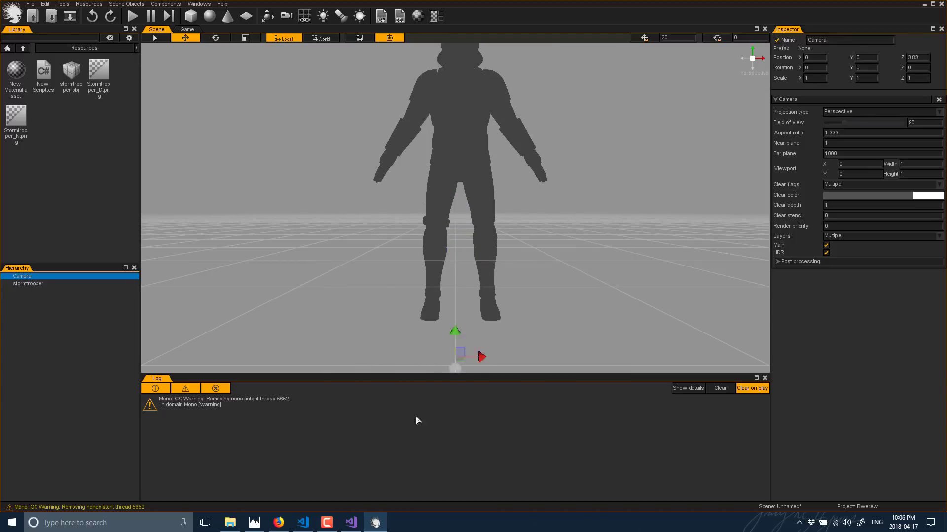
left_click(187, 29)
left_click(156, 29)
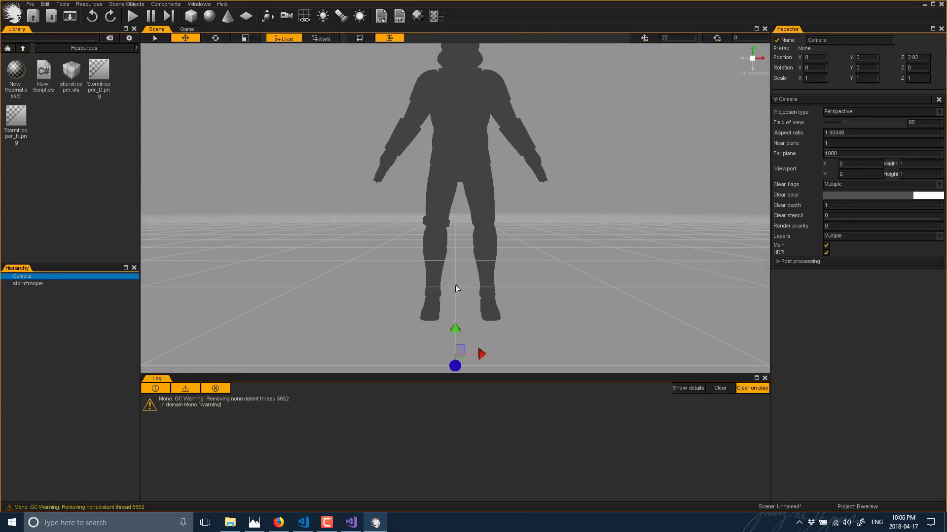
left_click_drag(454, 328, 454, 84)
left_click_drag(455, 256, 456, 260)
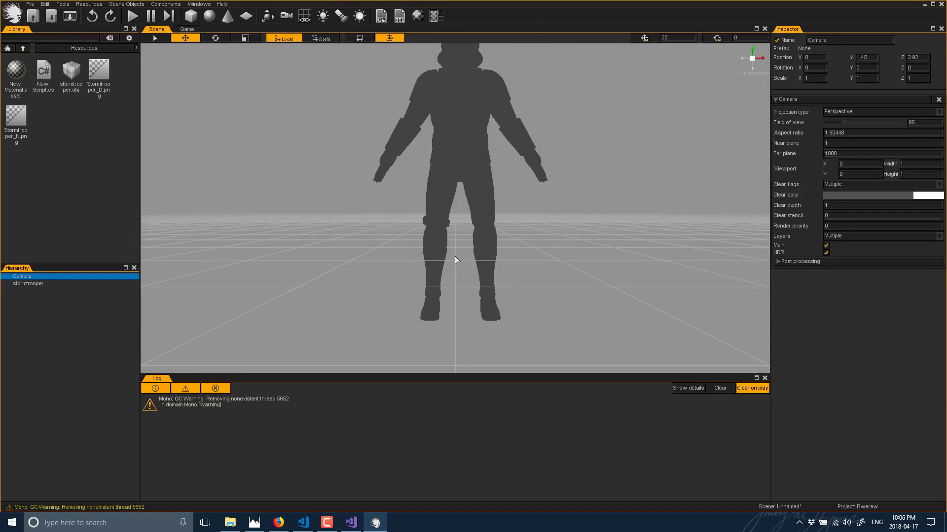
left_click(187, 29)
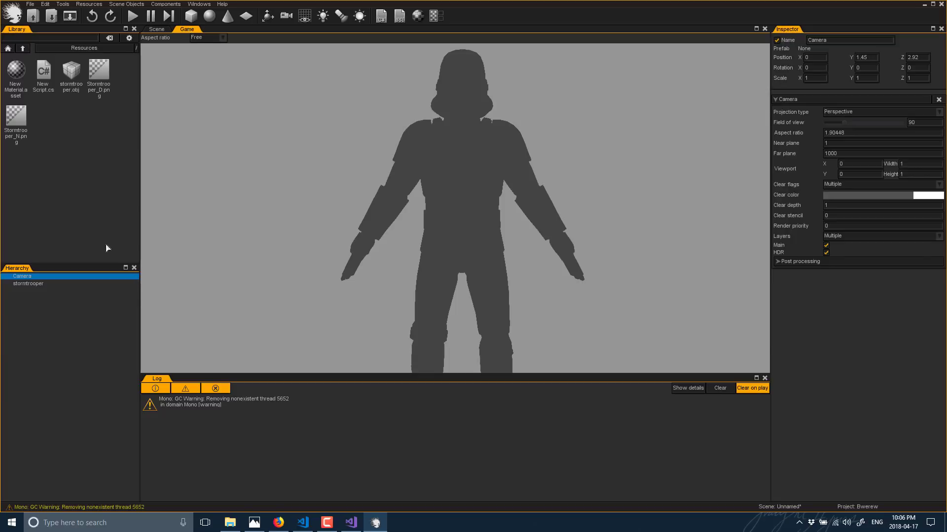
Save the scene as MyScene in the project's Resources folder.
left_click(30, 4)
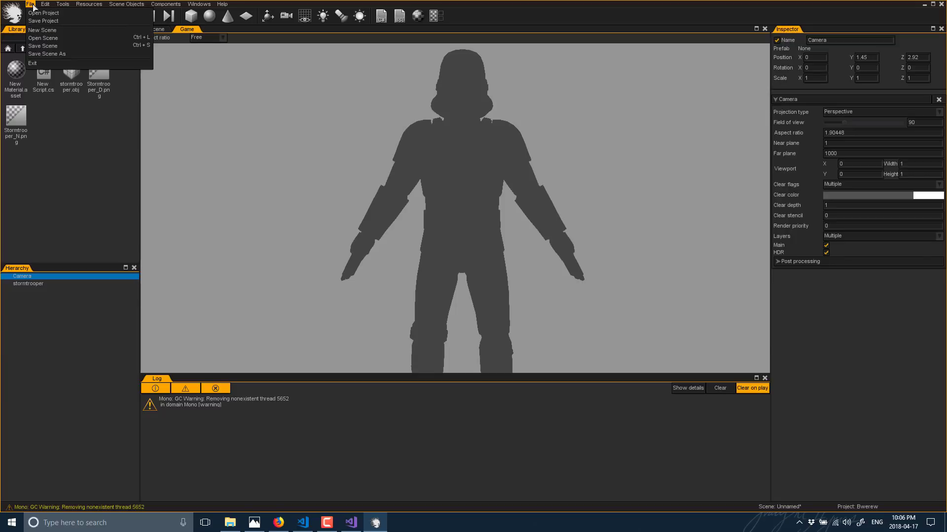
left_click(51, 47)
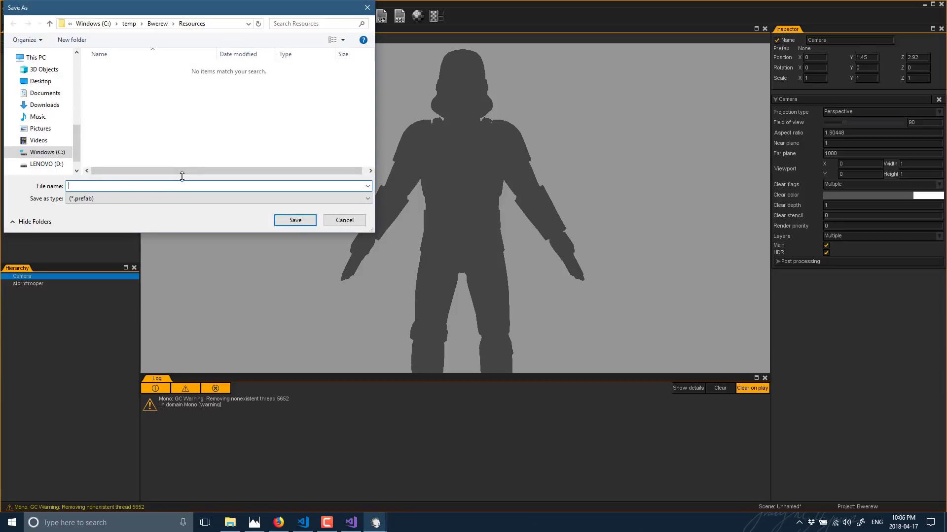
key("Return")
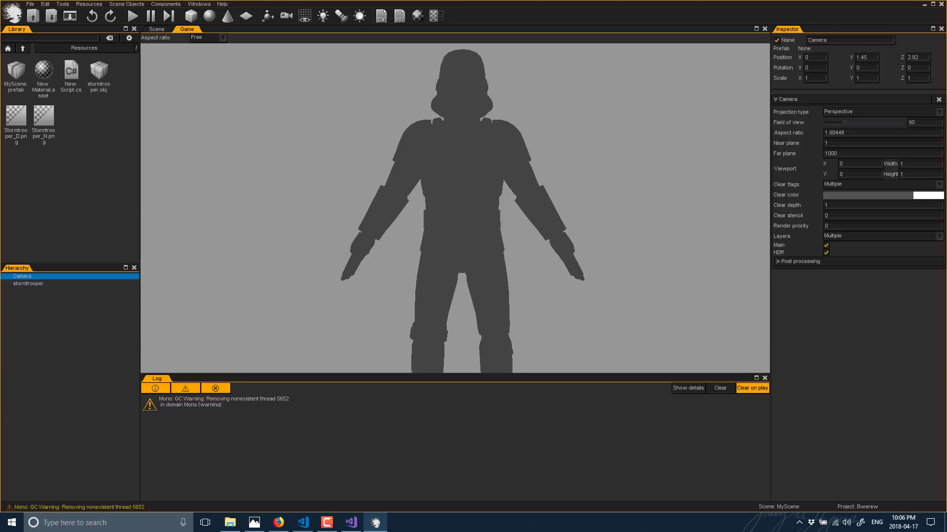
Attach New Script.cs to the stormtrooper as a component, and test its movement by playing and stopping the scene.
left_click(72, 73)
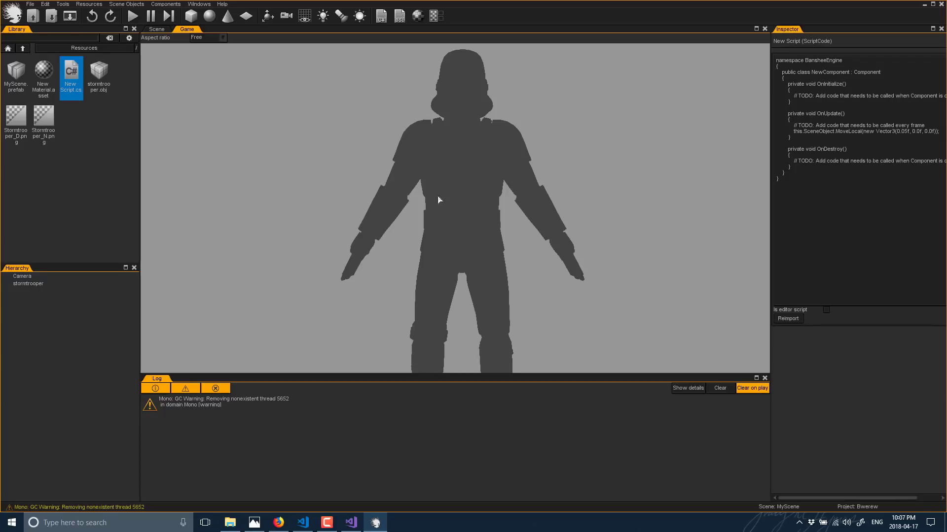
left_click(32, 284)
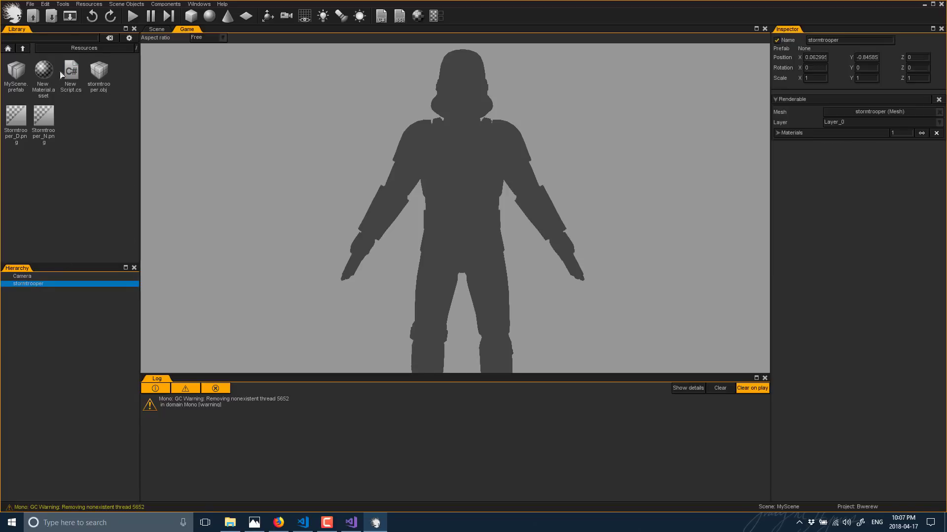
left_click_drag(82, 84, 803, 197)
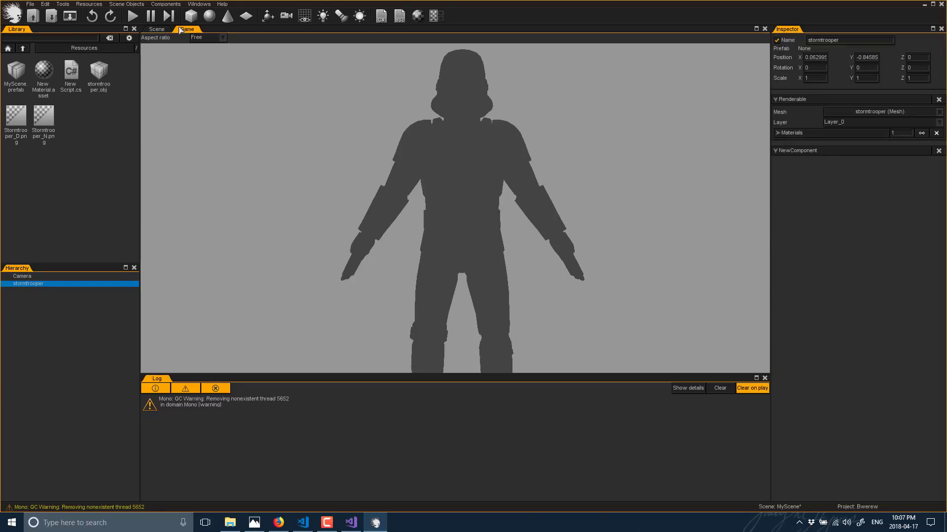
left_click(132, 16)
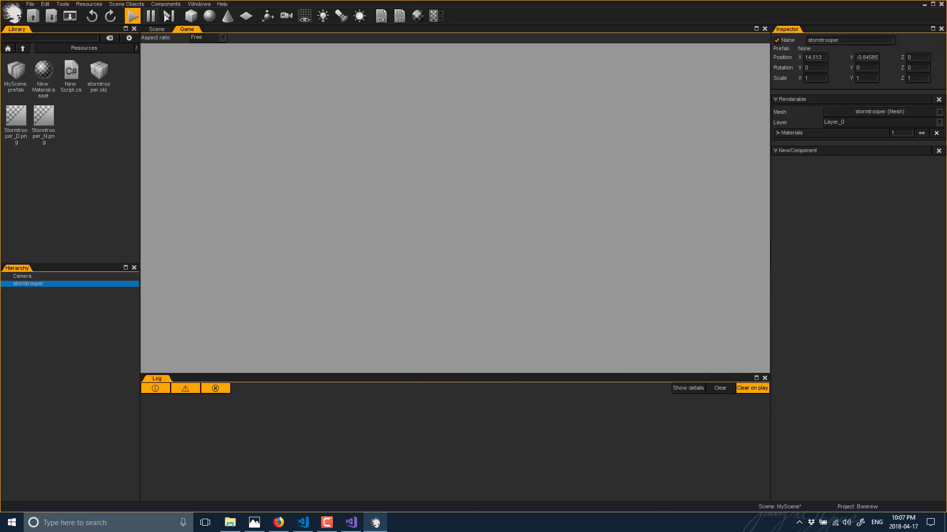
left_click(132, 16)
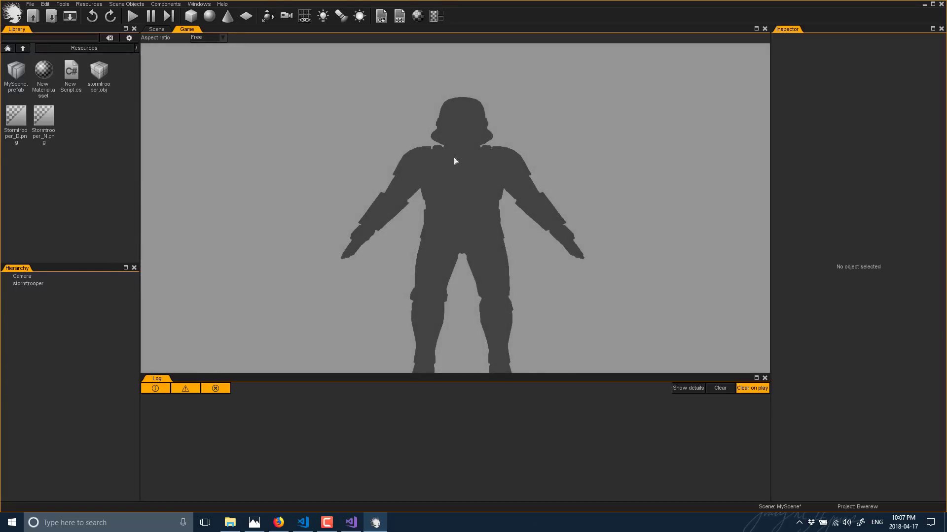
Raise the stormtrooper in the Scene view to about Y 2.91 and add a Rigidbody physics component to it.
left_click(156, 30)
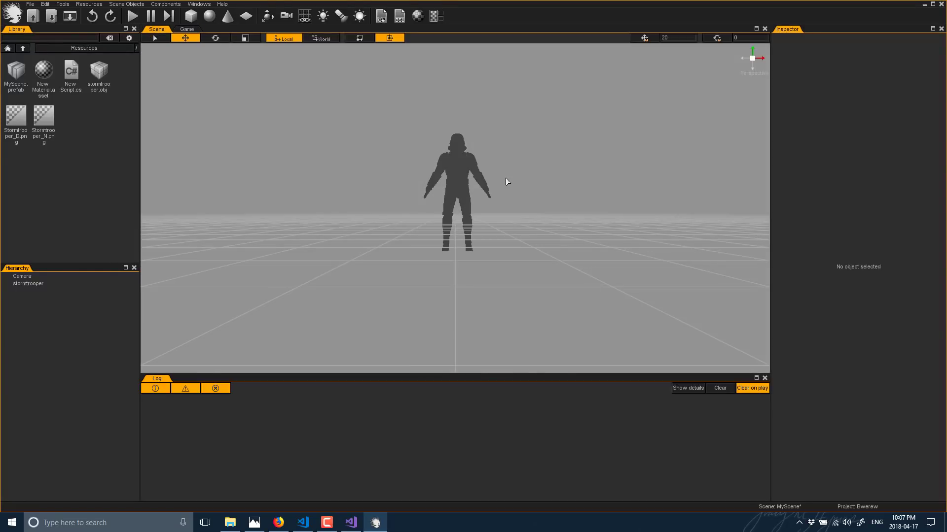
left_click(461, 170)
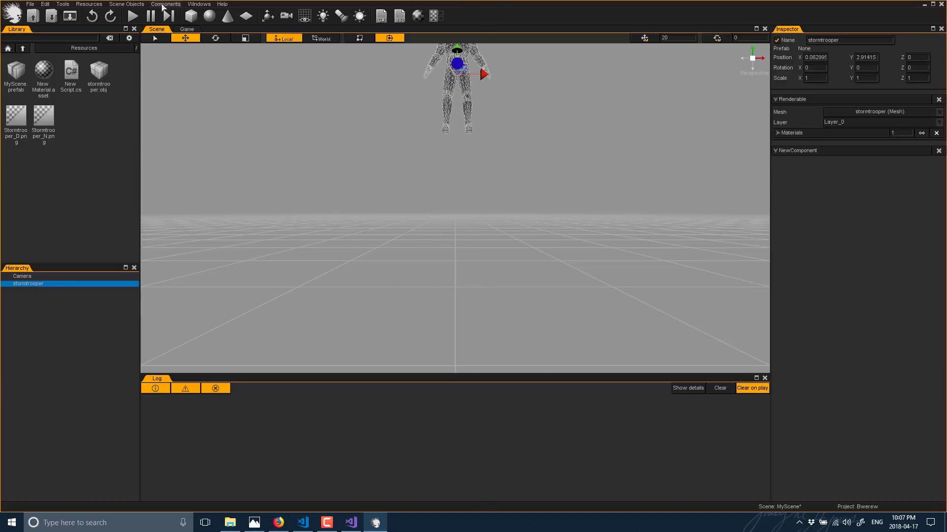
left_click(164, 4)
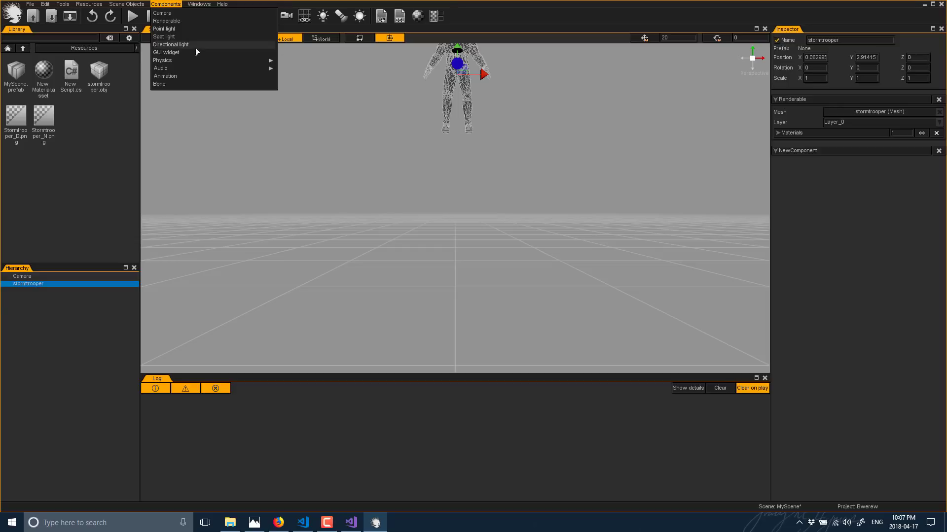
mouse_move(250, 63)
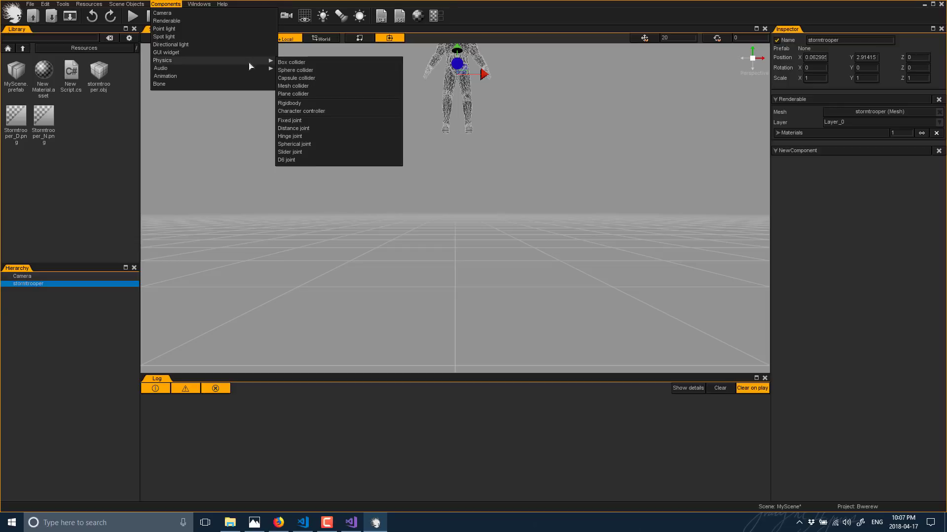
left_click(289, 104)
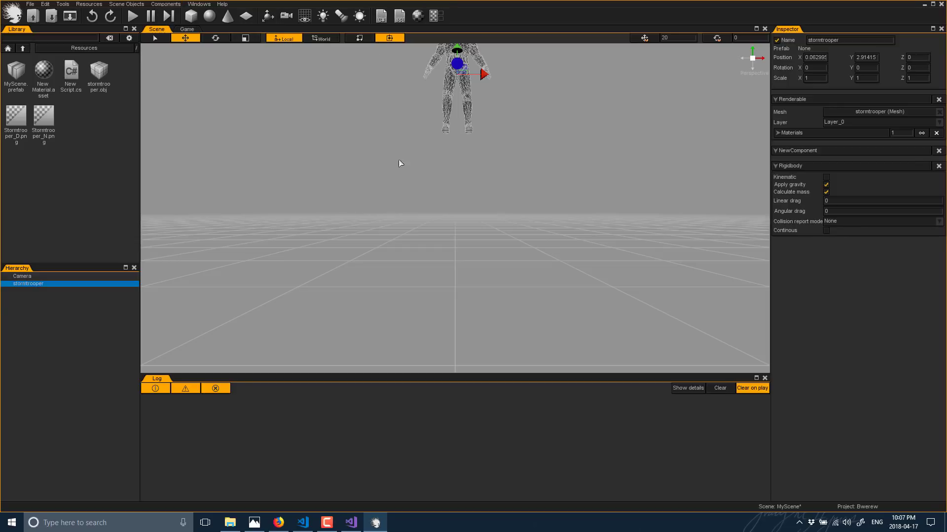
Play the scene in the Game view to test gravity on the stormtrooper.
left_click(186, 30)
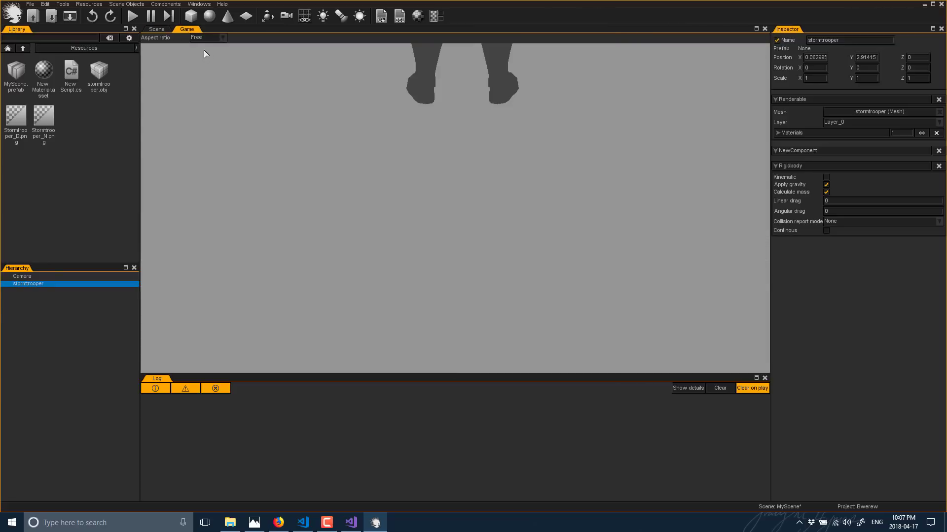
left_click(133, 16)
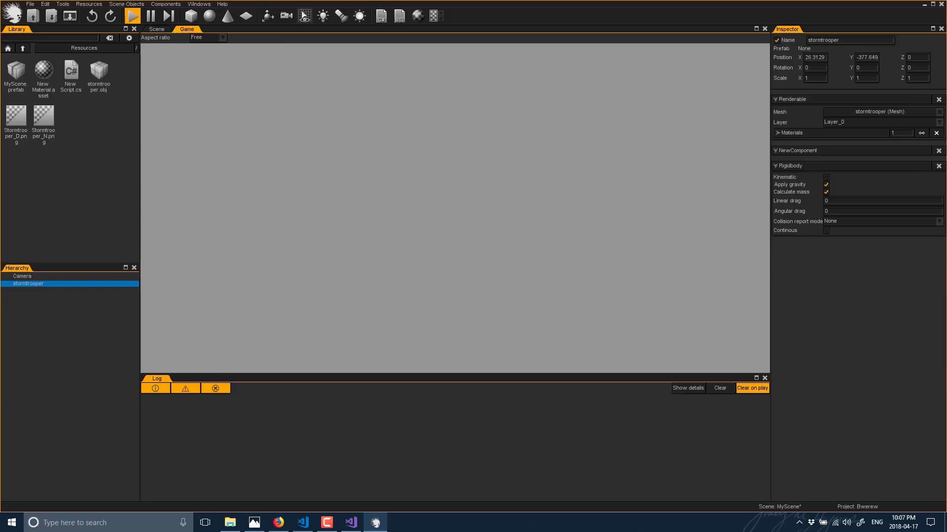
left_click(63, 4)
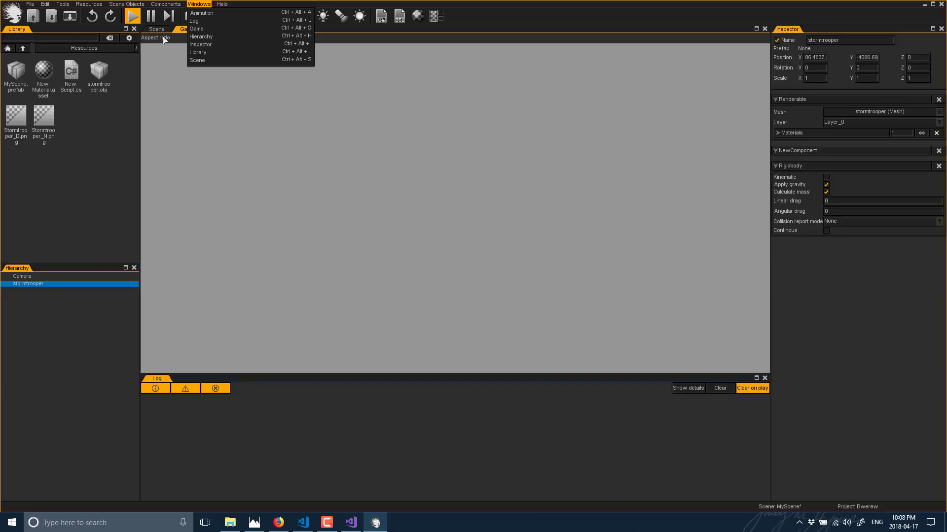
mouse_move(226, 4)
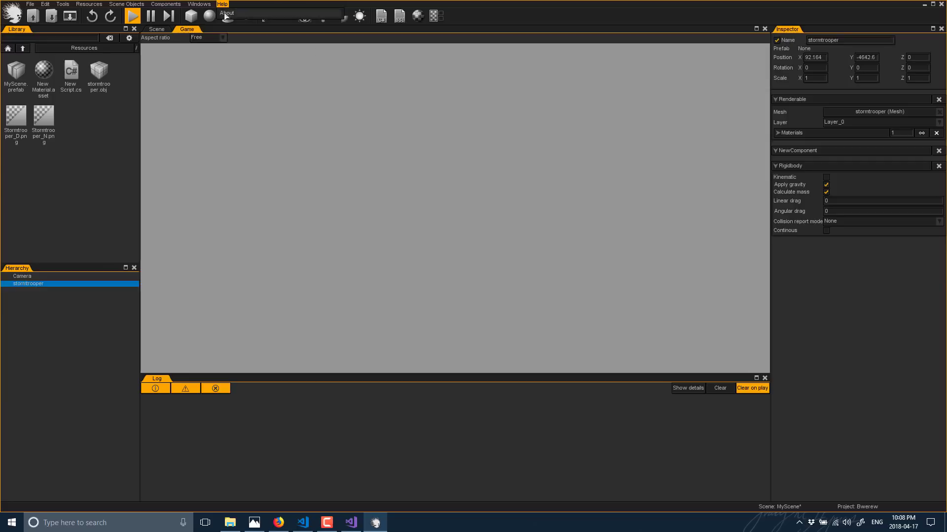
left_click(891, 347)
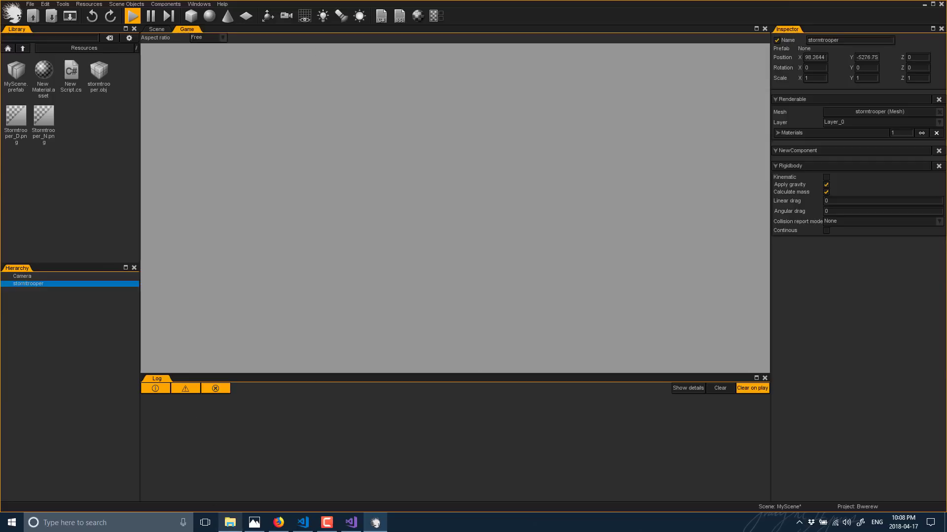
Switch to Firefox and look over the feature overview on the Banshee 3D home page.
mouse_move(230, 522)
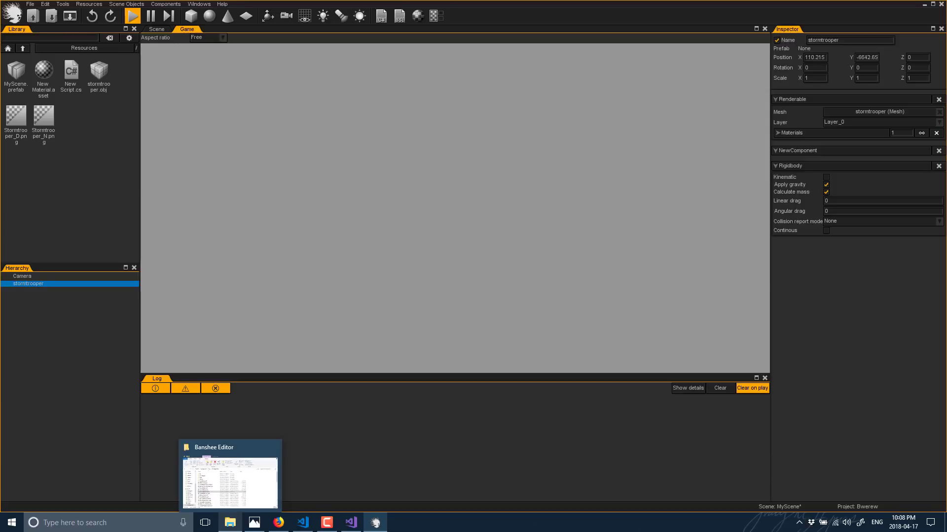
left_click(279, 522)
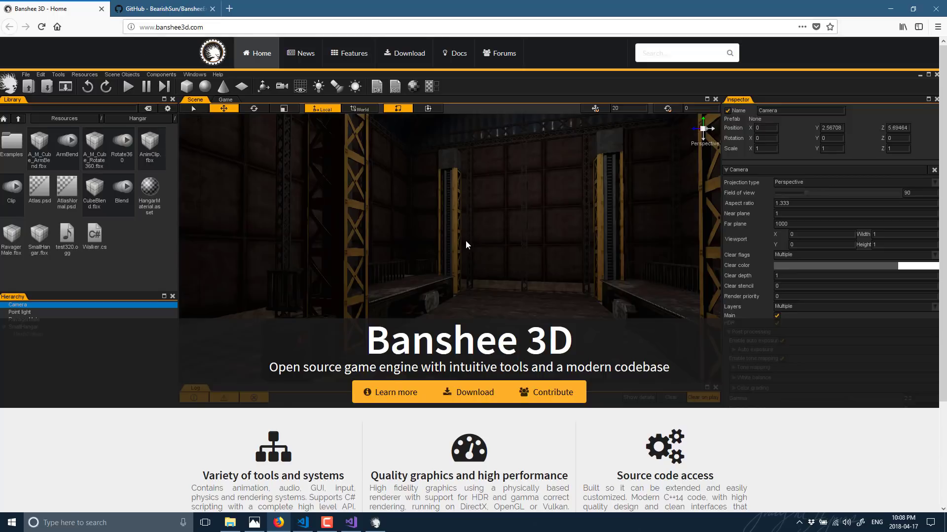
scroll(465, 240, "down", 3)
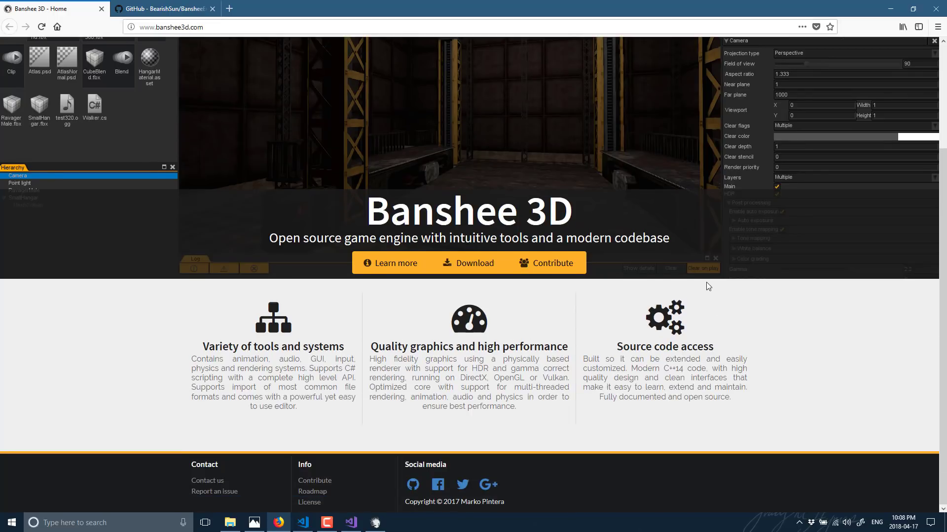
scroll(706, 282, "up", 3)
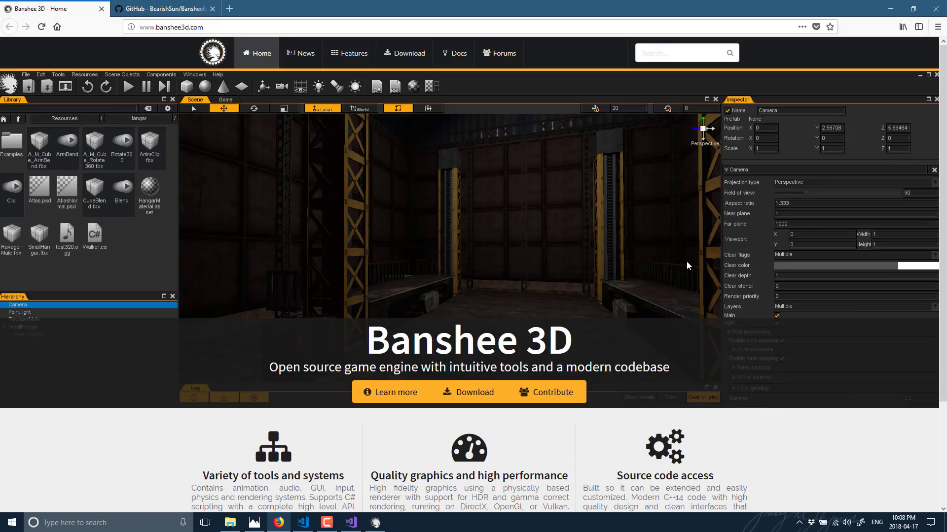
Check the manuals' availability on the Banshee site's Docs page and open the C# API documentation.
left_click(458, 54)
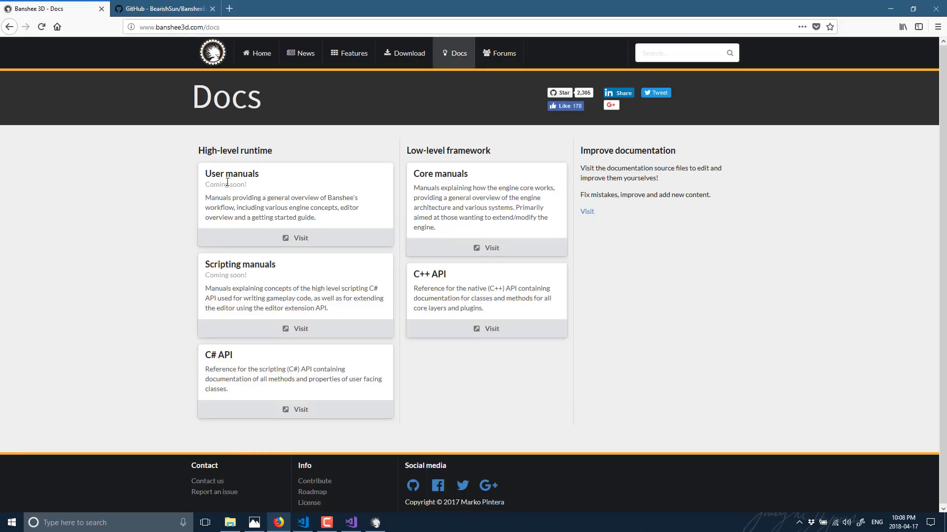
left_click_drag(211, 184, 254, 188)
left_click_drag(219, 275, 247, 275)
left_click(297, 411)
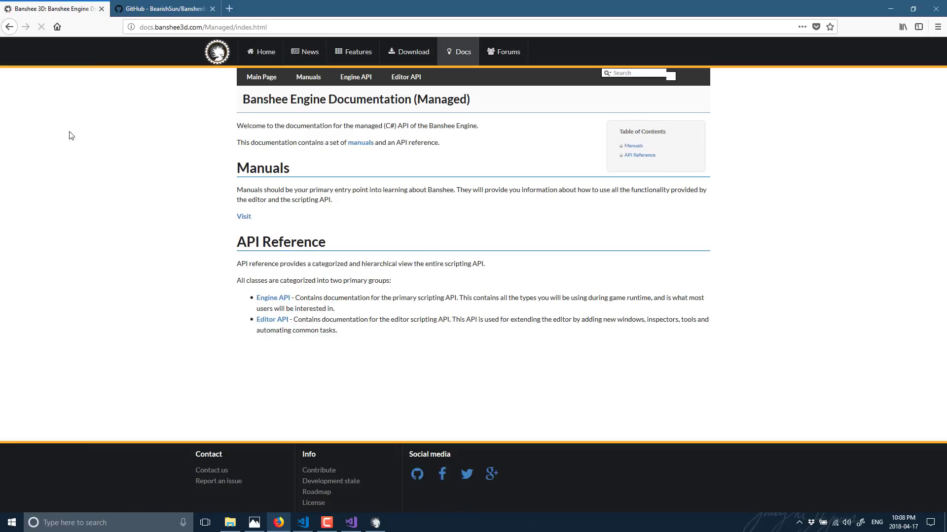
Look over the module lists of the Engine API and the Editor API in the managed documentation.
left_click(280, 300)
scroll(353, 257, "down", 2)
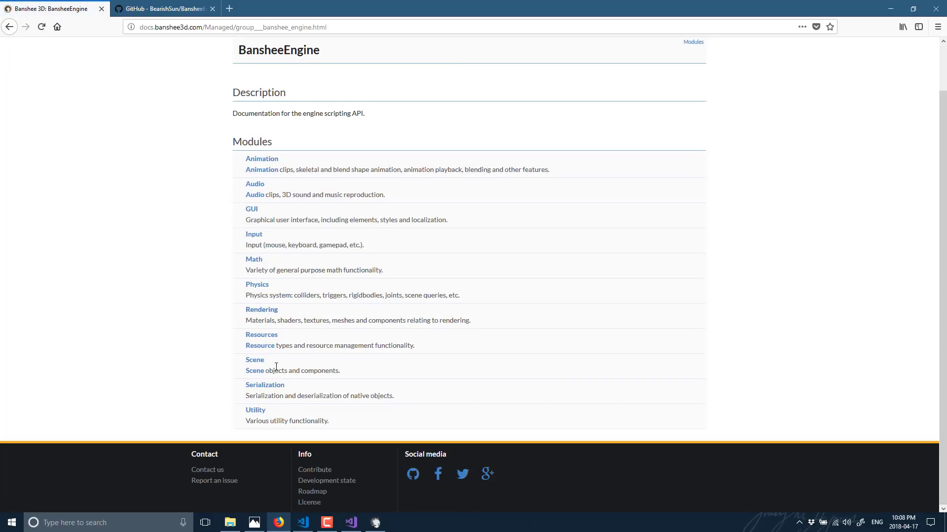
key("alt+Left")
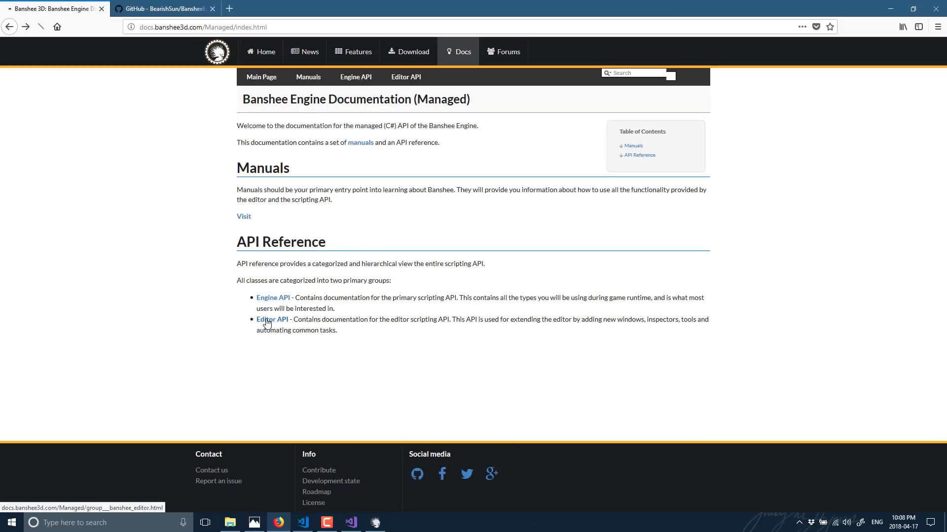
left_click(267, 320)
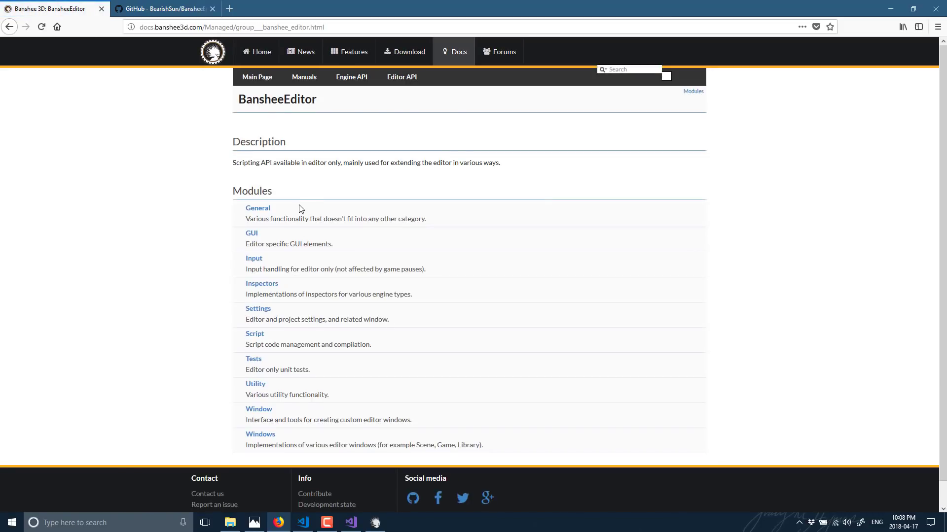
key("alt+Left")
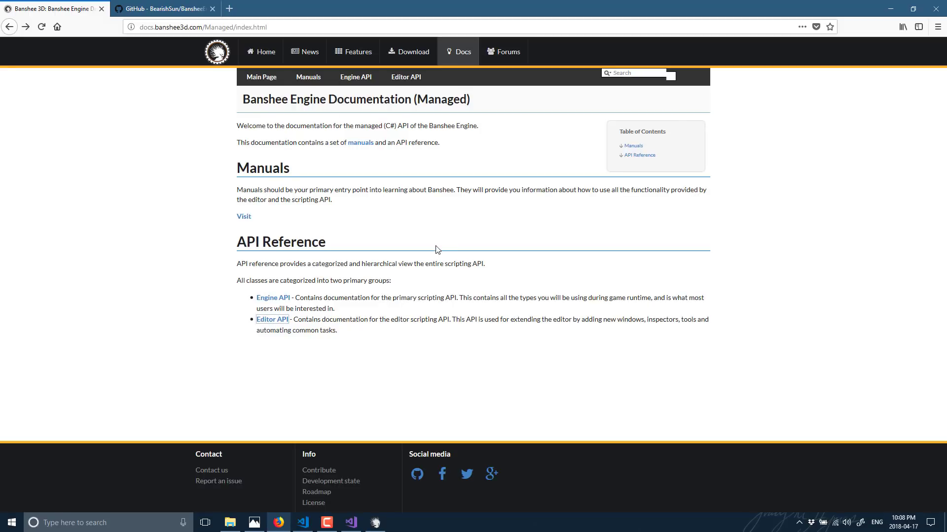
Open the ContextMenu class reference from the Engine API's GUI module and examine its method documentation.
left_click(269, 299)
left_click(252, 261)
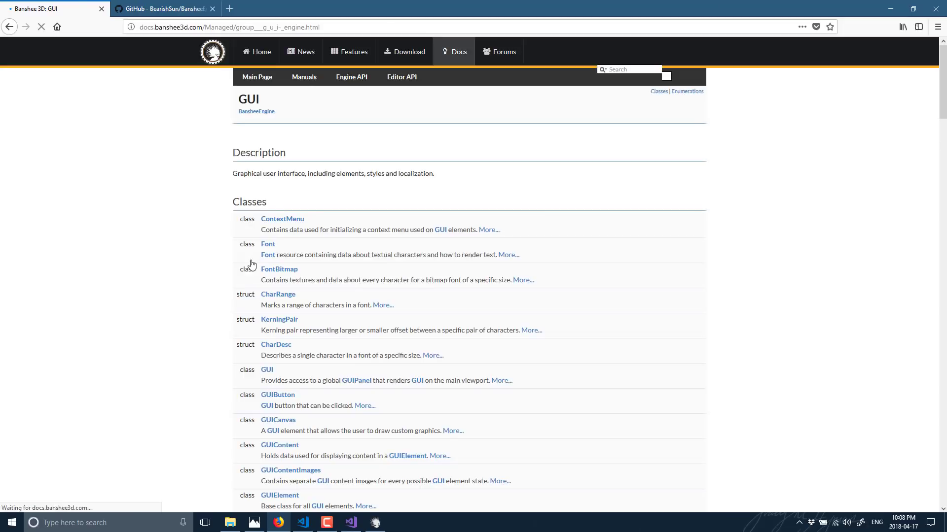
left_click(277, 222)
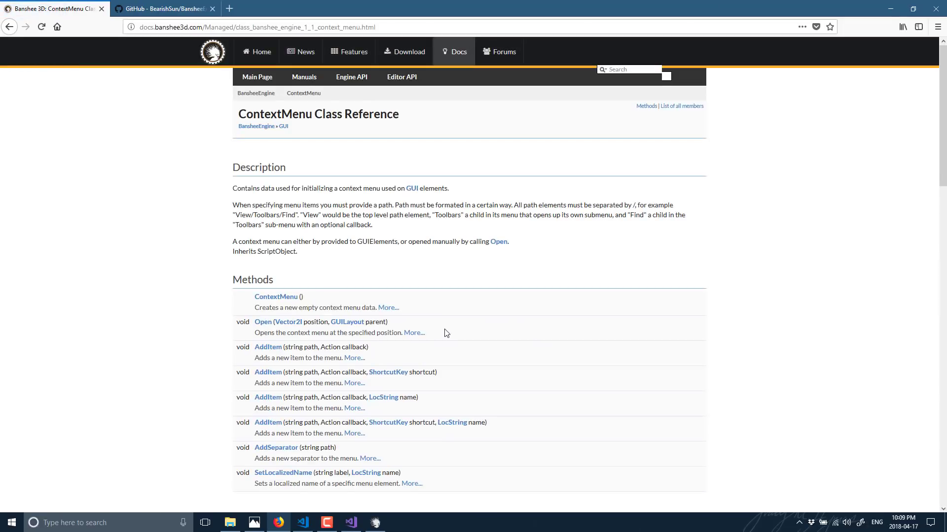
scroll(446, 333, "down", 15)
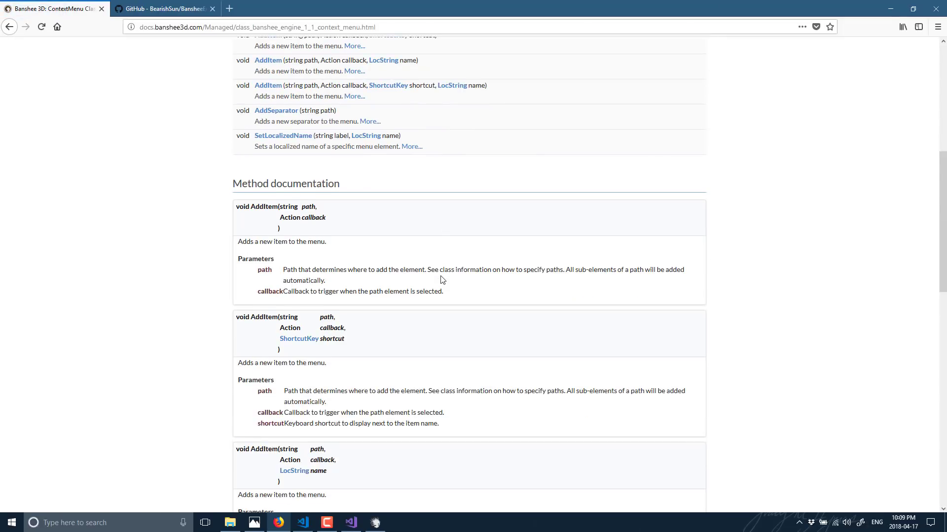
scroll(443, 280, "down", 8)
scroll(442, 280, "up", 20)
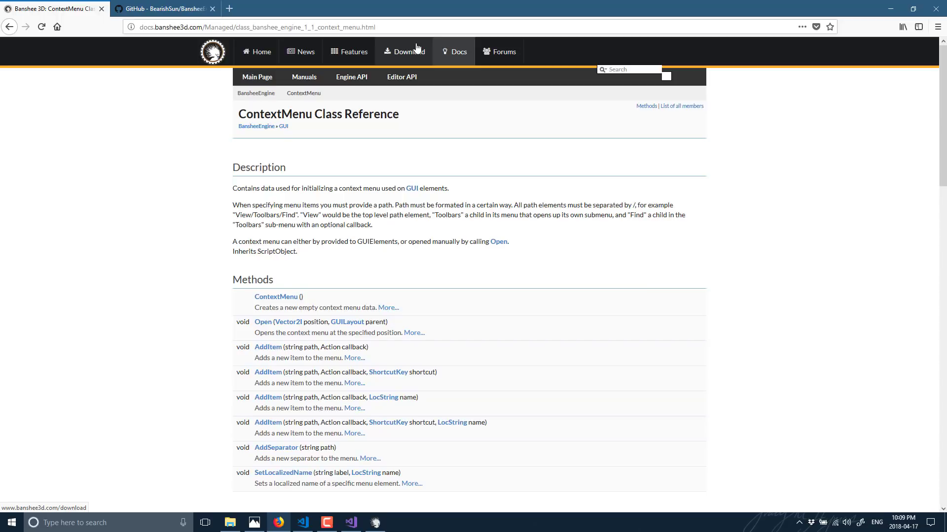
Review the BansheeEngine GitHub repository's description and README, including its graphics API support and resource formats.
left_click(173, 18)
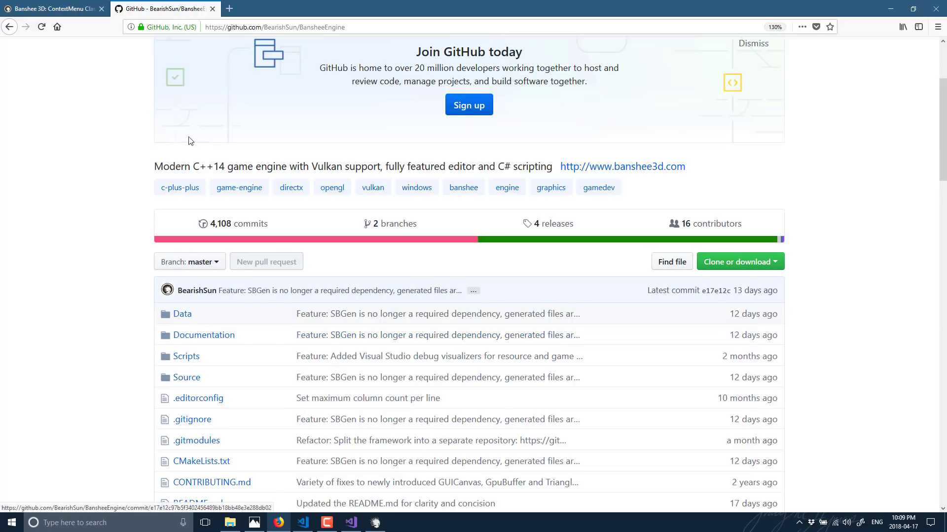
left_click_drag(191, 166, 355, 166)
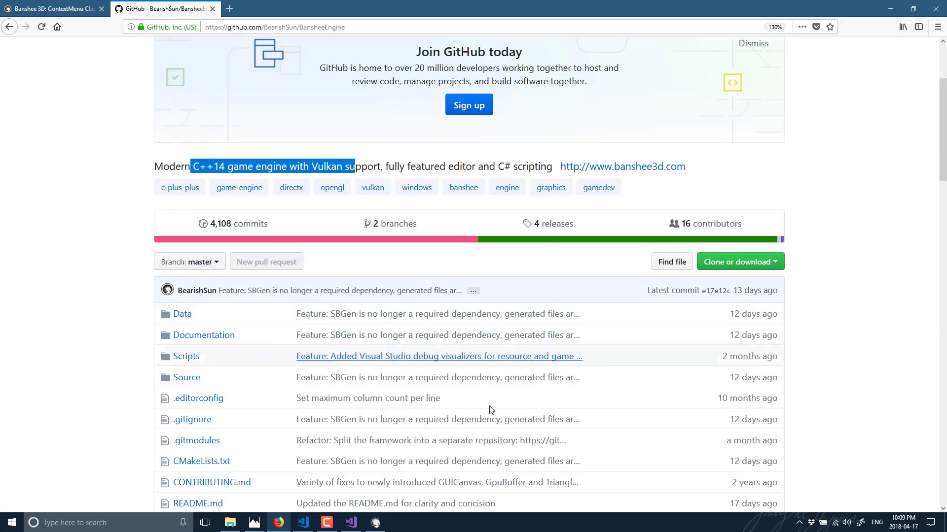
scroll(446, 333, "down", 4)
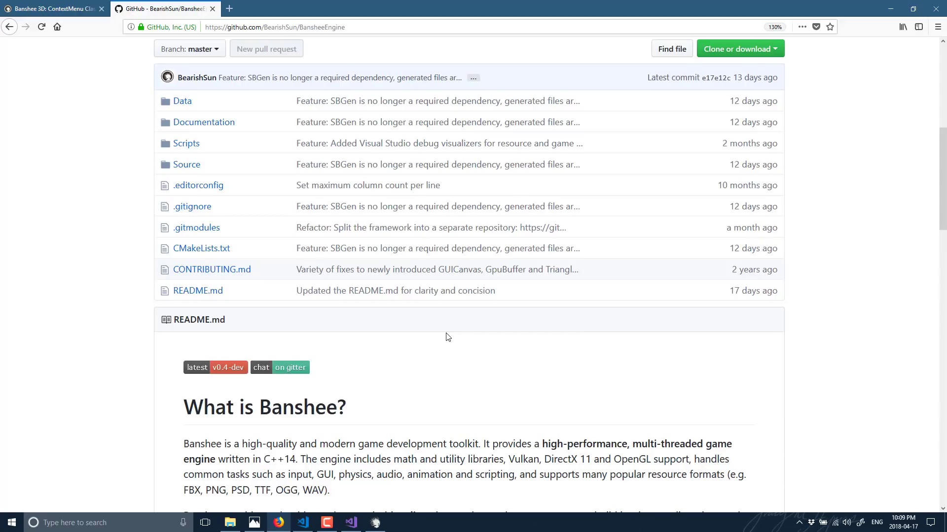
scroll(447, 337, "down", 3)
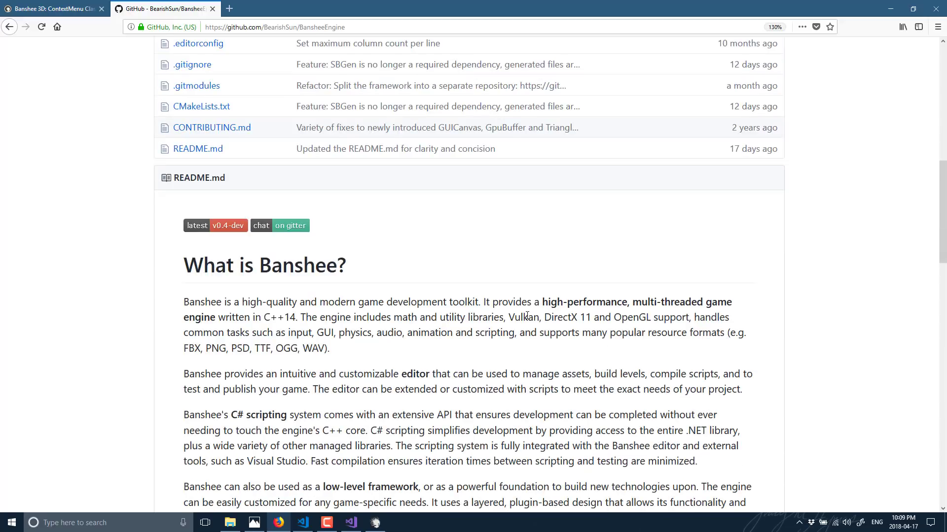
left_click_drag(514, 317, 539, 317)
double_click(531, 313)
scroll(698, 333, "down", 3)
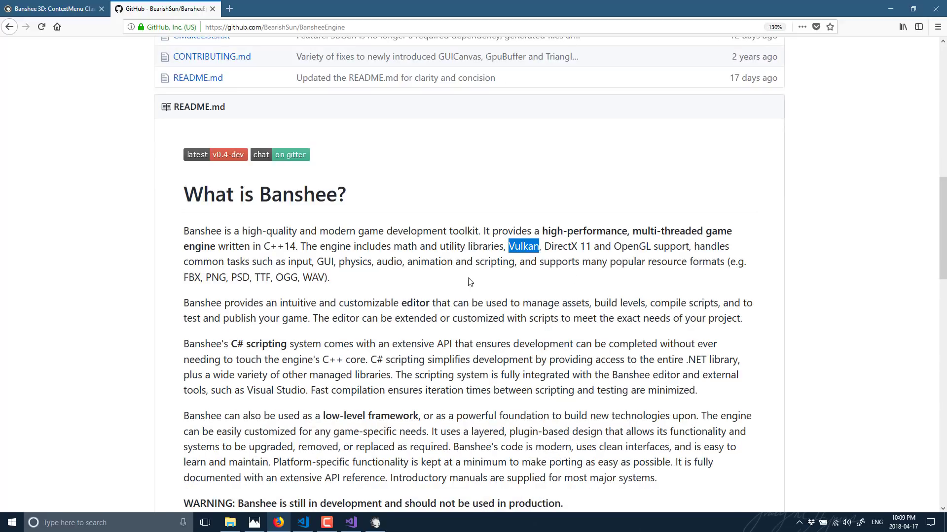
left_click_drag(186, 275, 325, 275)
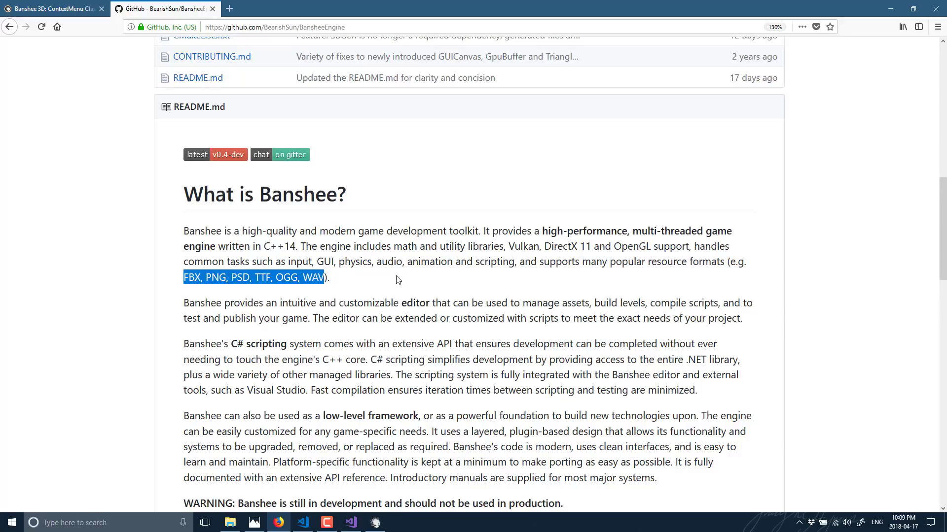
scroll(430, 268, "down", 3)
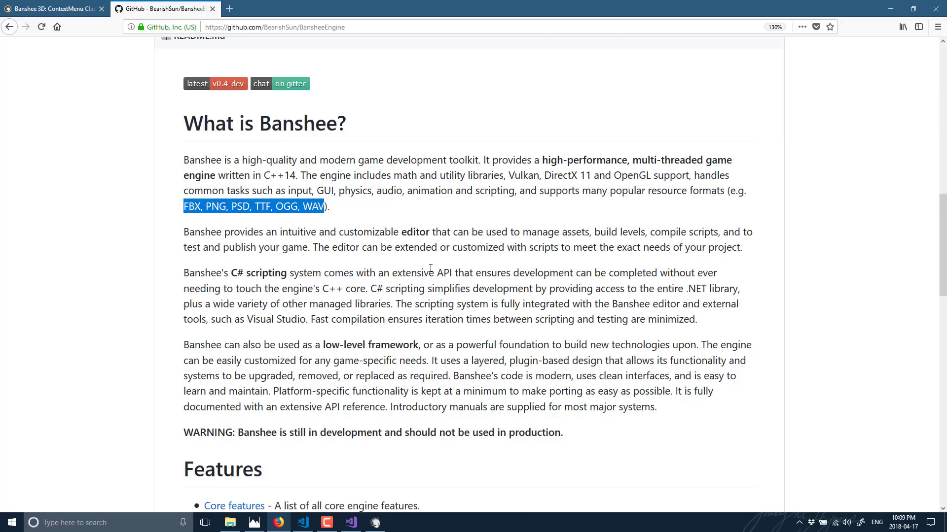
Switch to the Banshee editor and import 245372__quaker540__hq-explosion.wav from the Downloads folder into the Library's Resources.
left_click(376, 523)
left_click(231, 522)
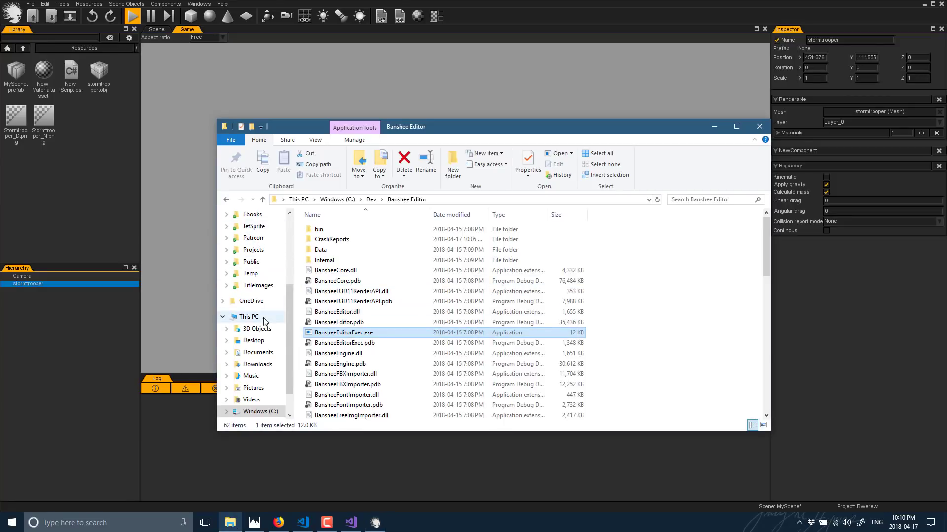
left_click(257, 364)
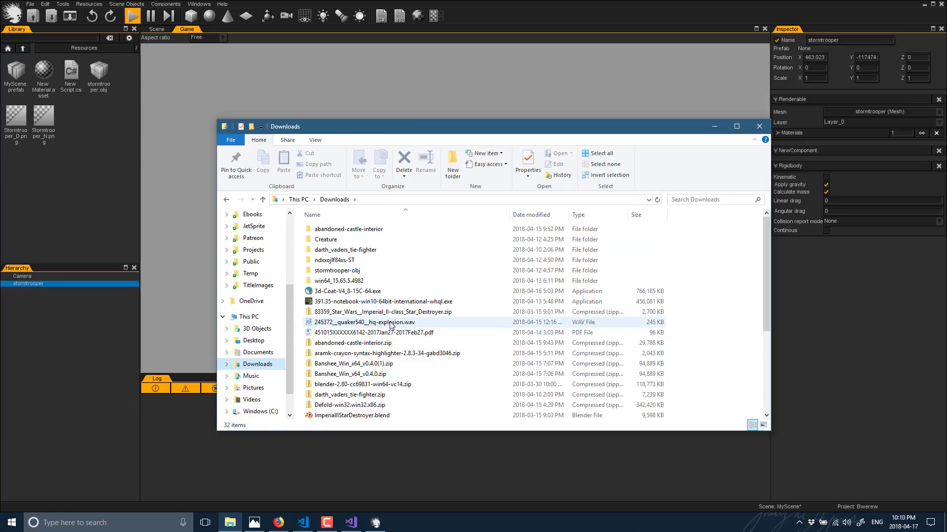
left_click_drag(389, 322, 67, 165)
left_click(48, 148)
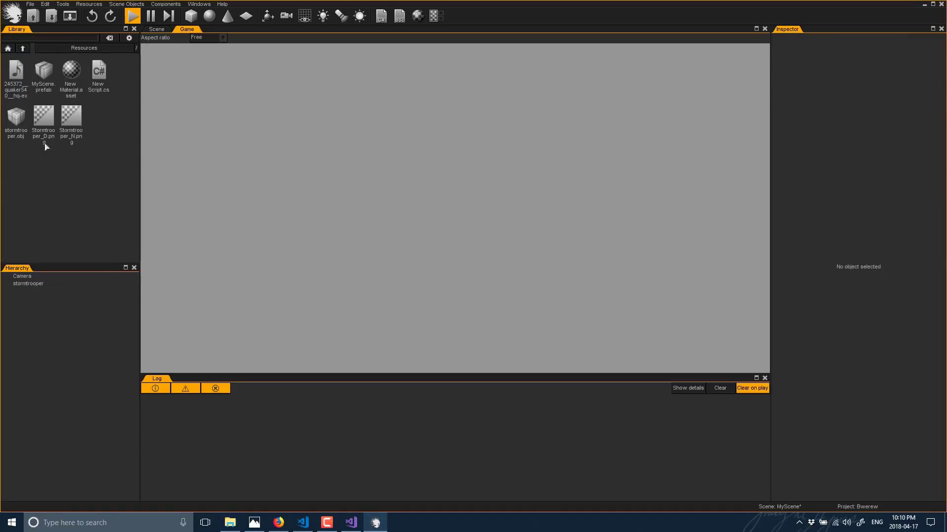
left_click(17, 74)
Create a new scene object with an Audio Source component and assign the imported explosion clip to it.
right_click(50, 328)
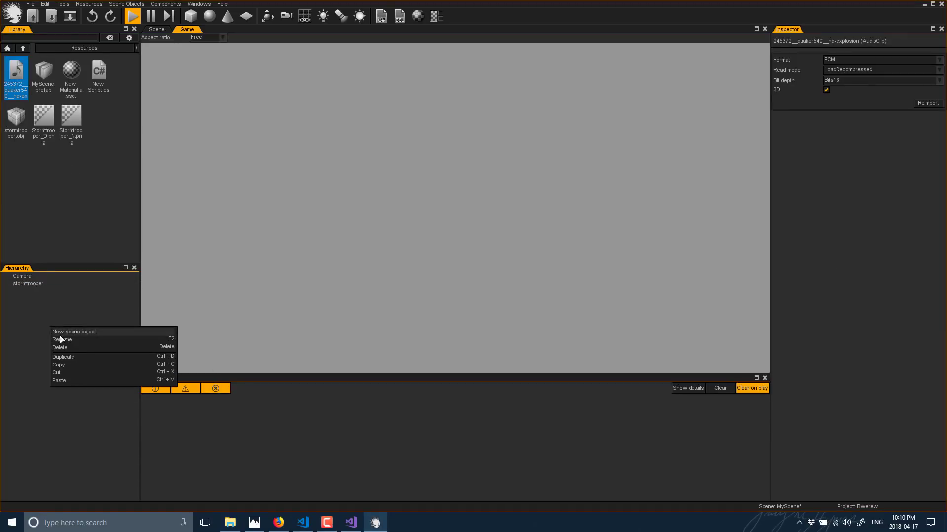
left_click(71, 332)
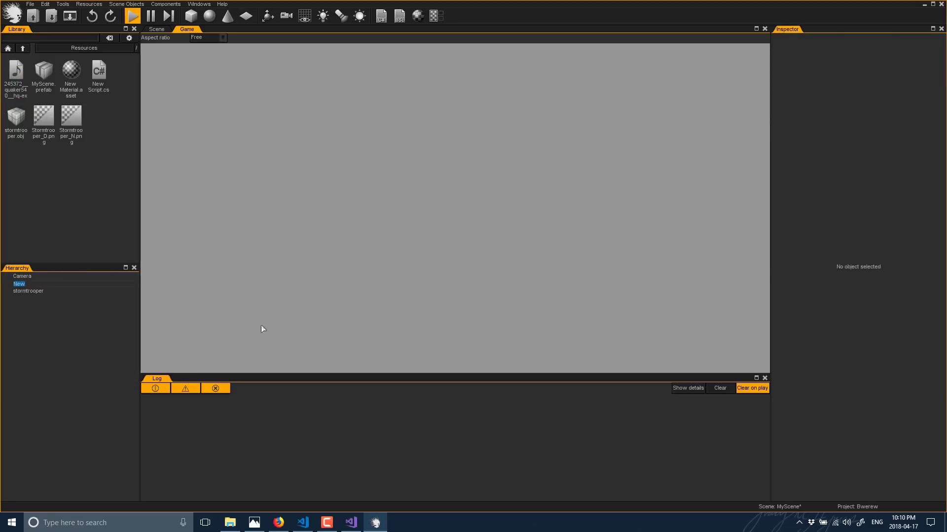
left_click(22, 286)
left_click(165, 4)
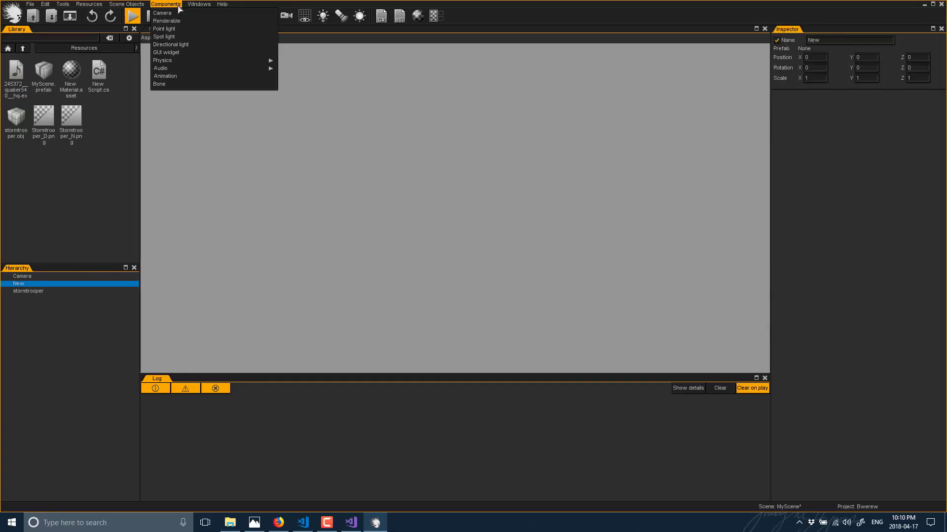
mouse_move(270, 70)
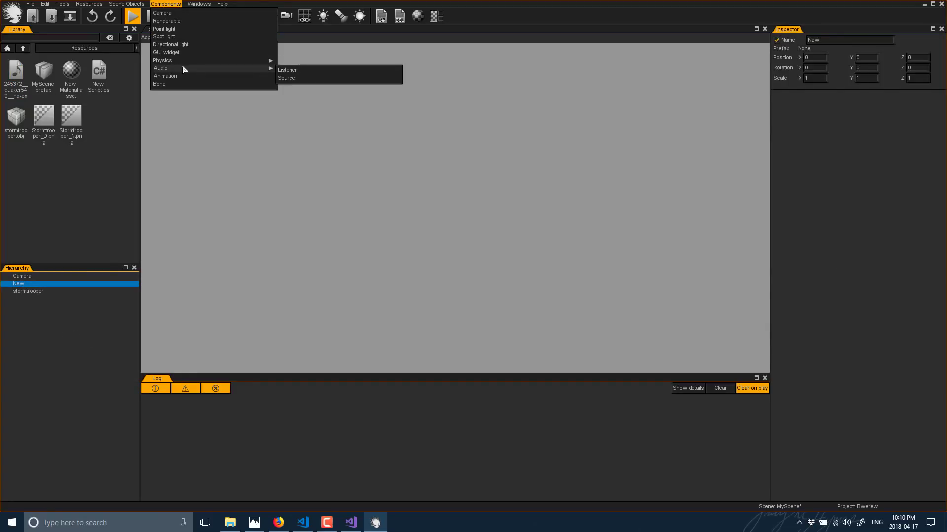
left_click(299, 79)
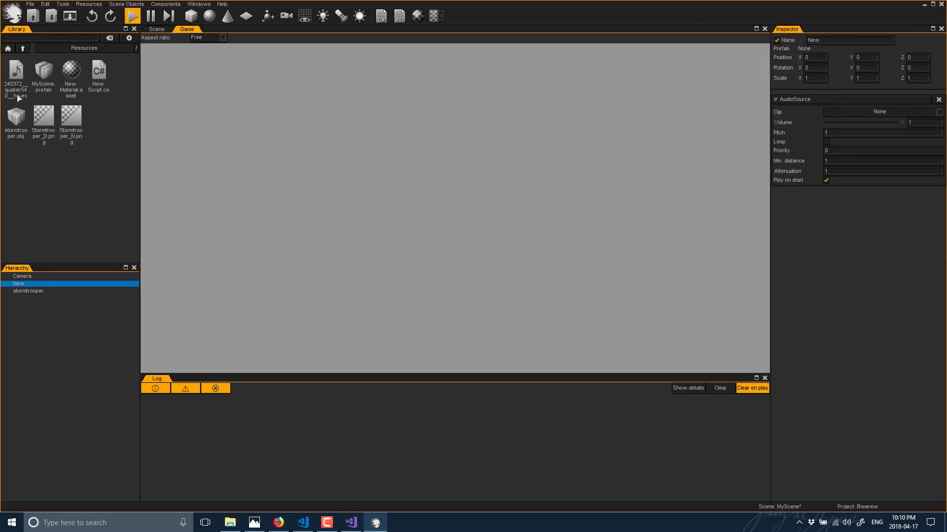
left_click_drag(16, 72, 882, 118)
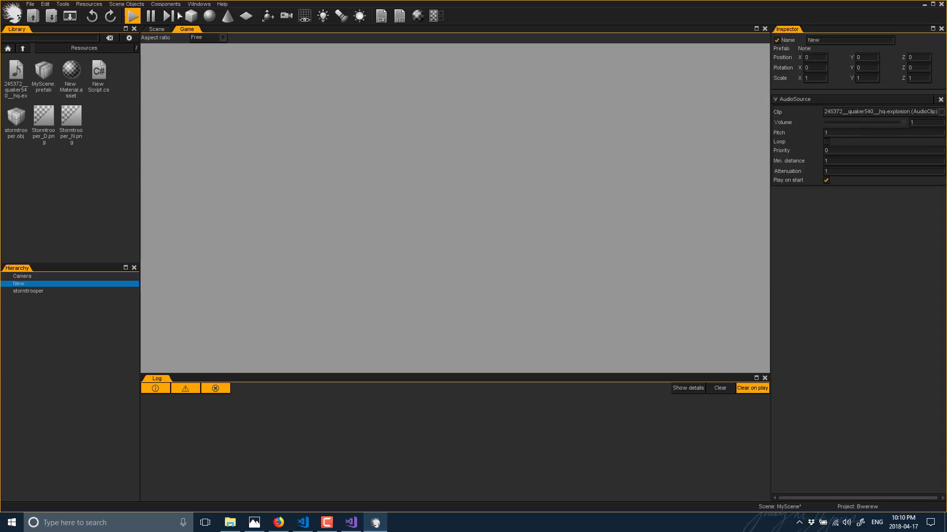
Stop the running scene, replay it twice in the Game view, and leave play mode.
left_click(132, 17)
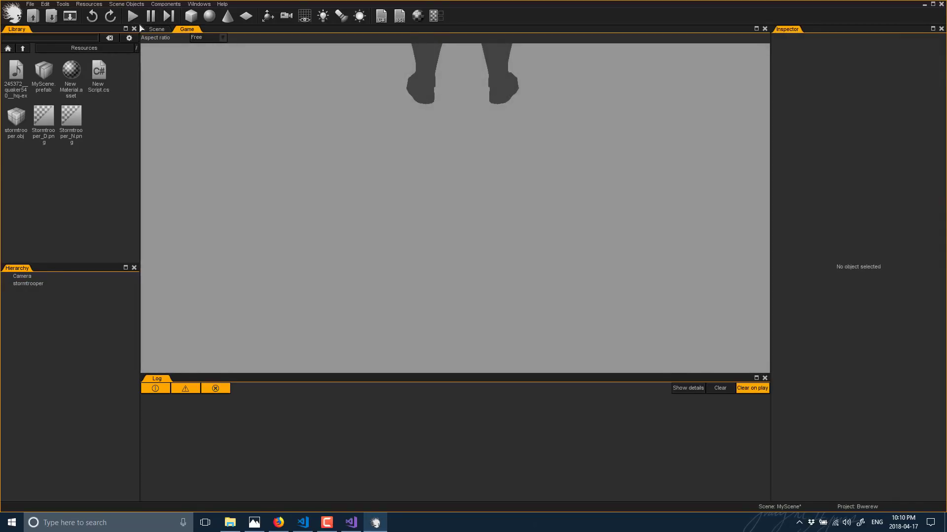
left_click(138, 18)
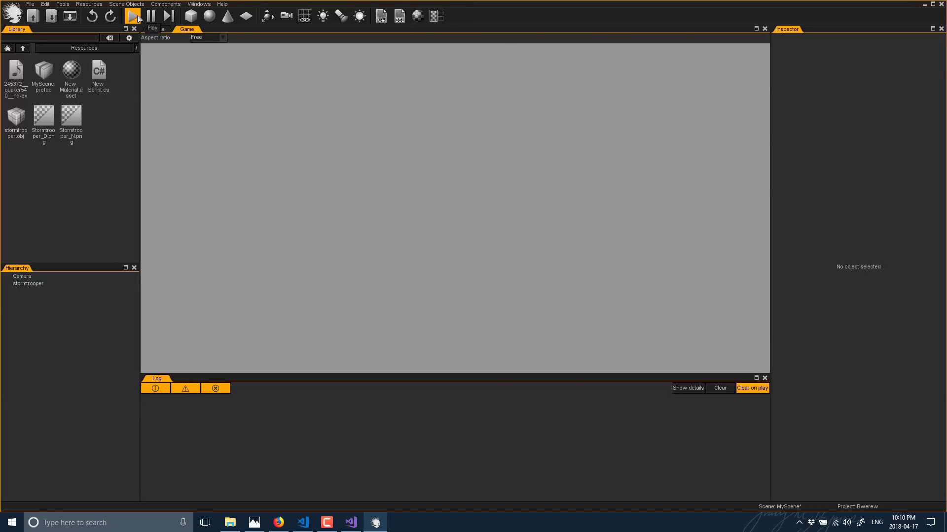
left_click(138, 18)
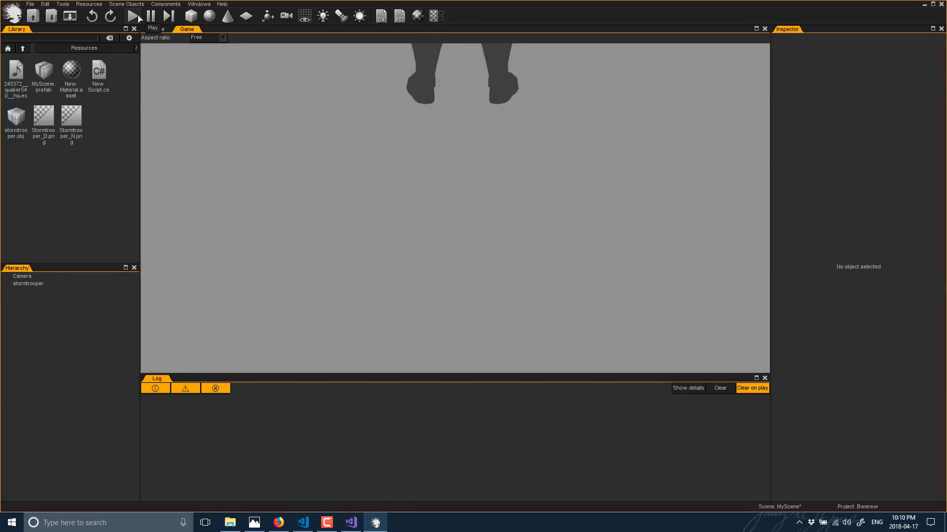
left_click(138, 19)
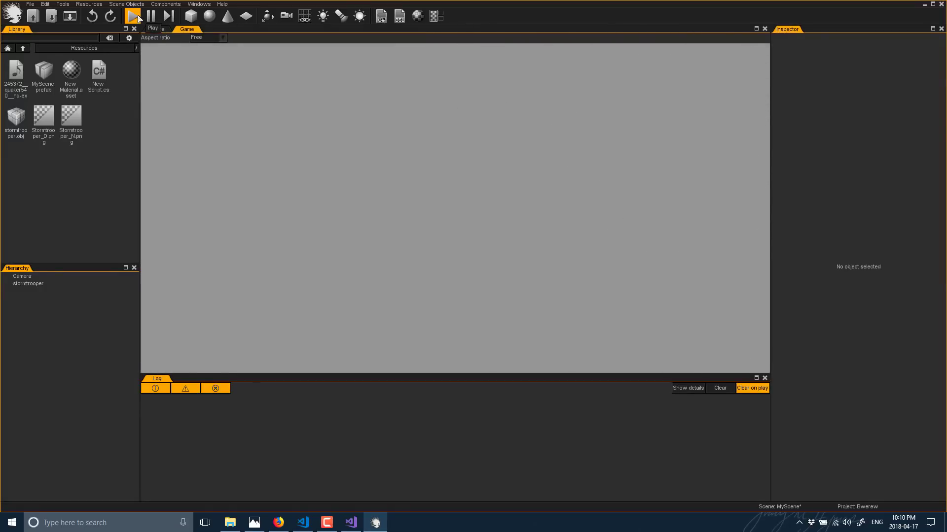
left_click(138, 18)
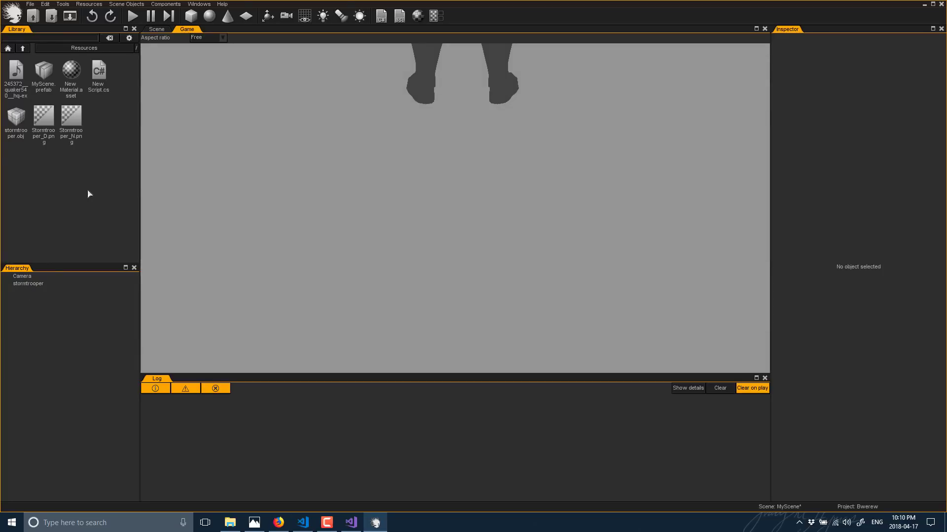
Switch to the Scene view and add a new scene object to the Hierarchy.
left_click(44, 285)
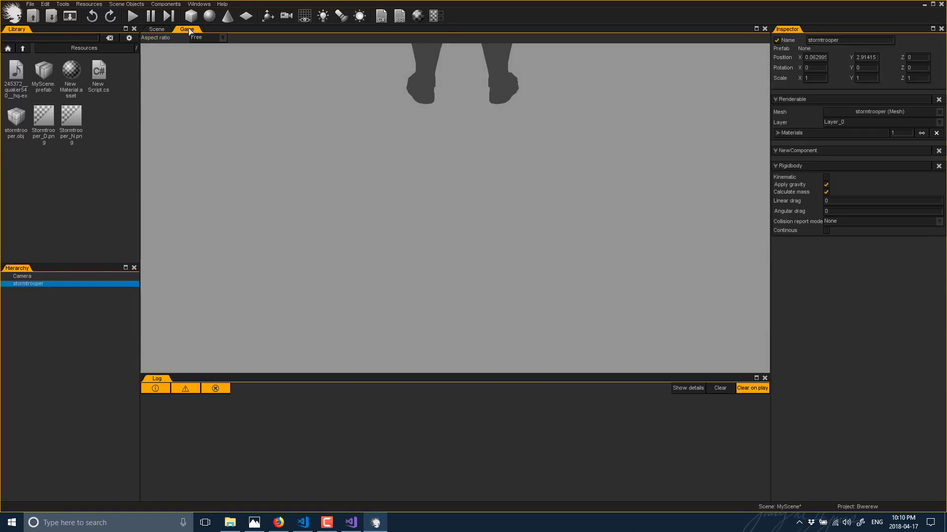
left_click(157, 29)
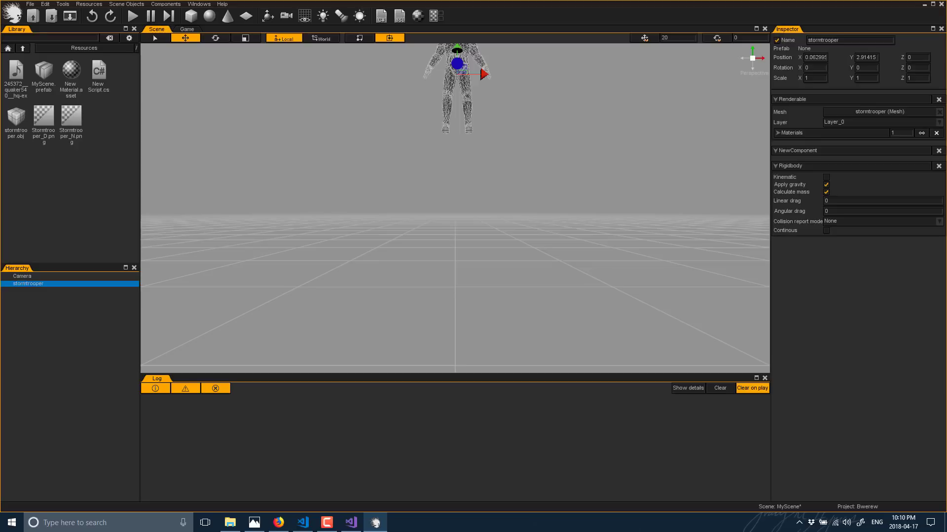
right_click(52, 349)
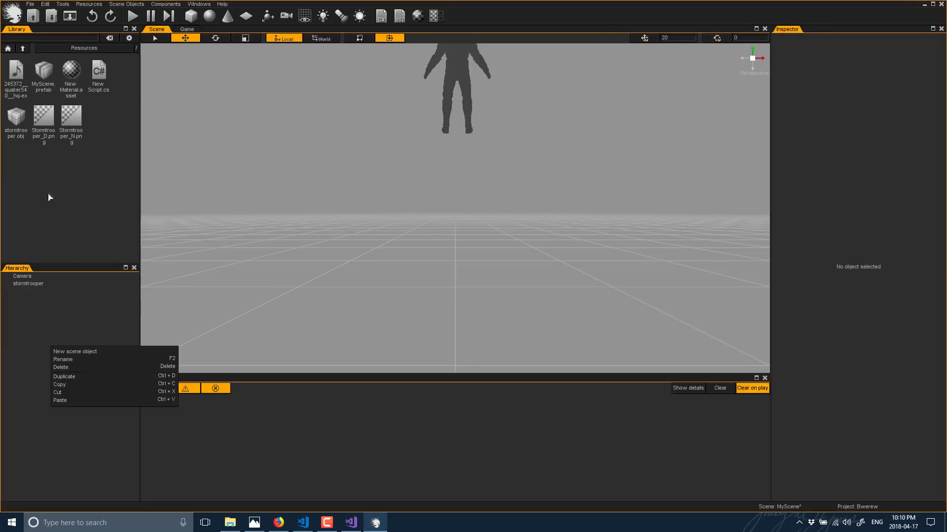
left_click(127, 4)
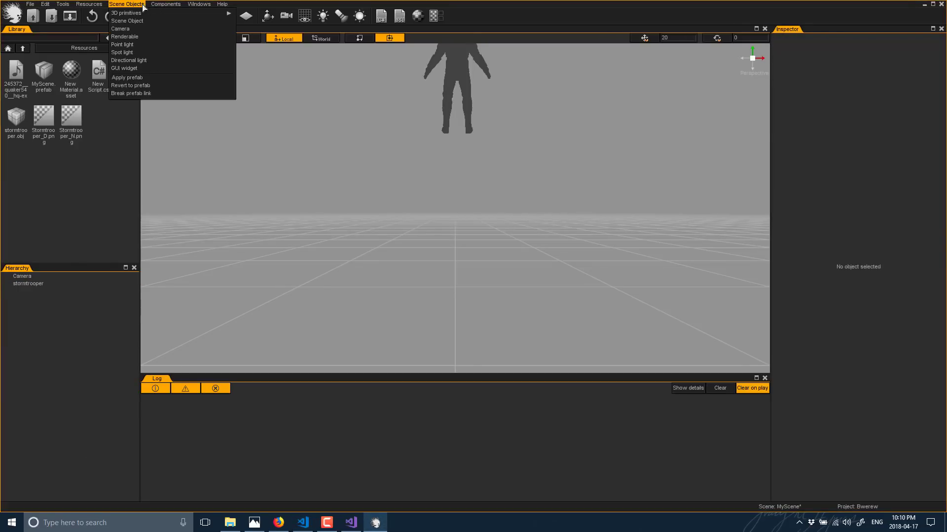
right_click(80, 310)
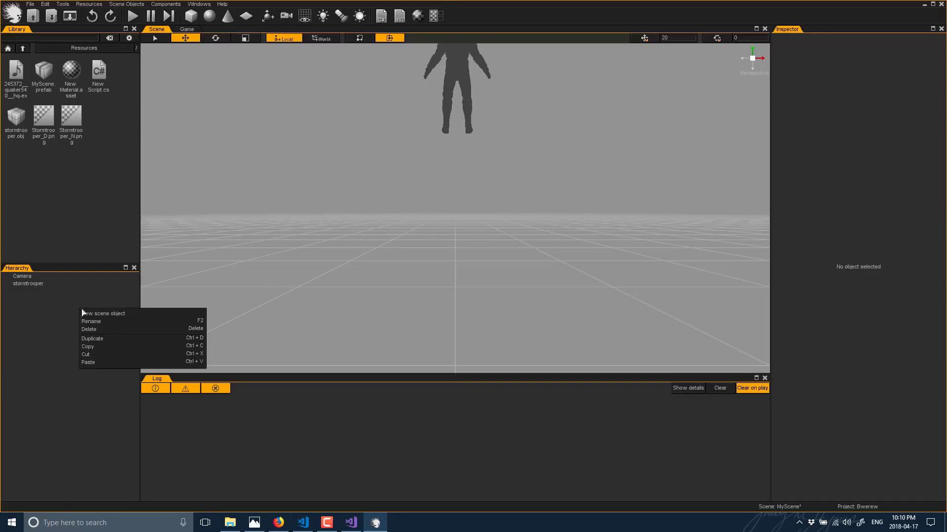
left_click(104, 313)
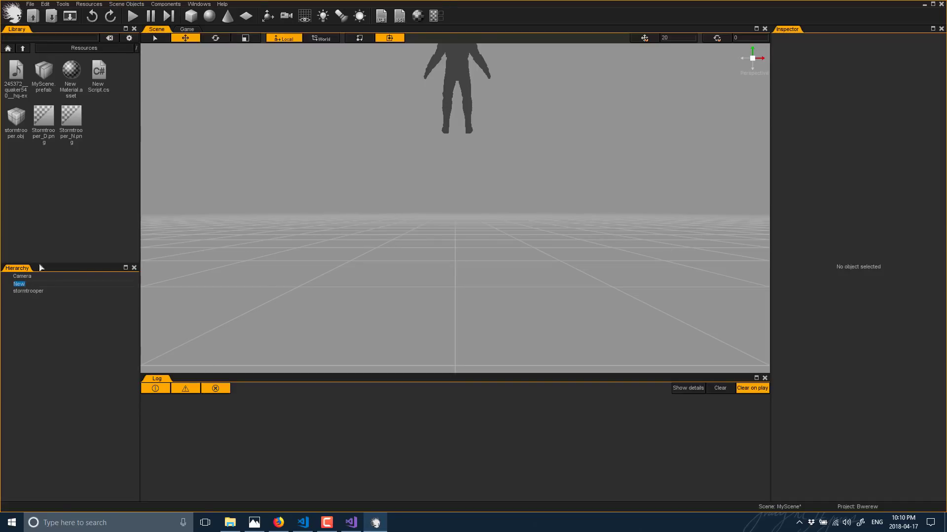
Add an Audio Source component to the New object and assign the 245372__quaker540__hq-explosion clip to it.
left_click(63, 285)
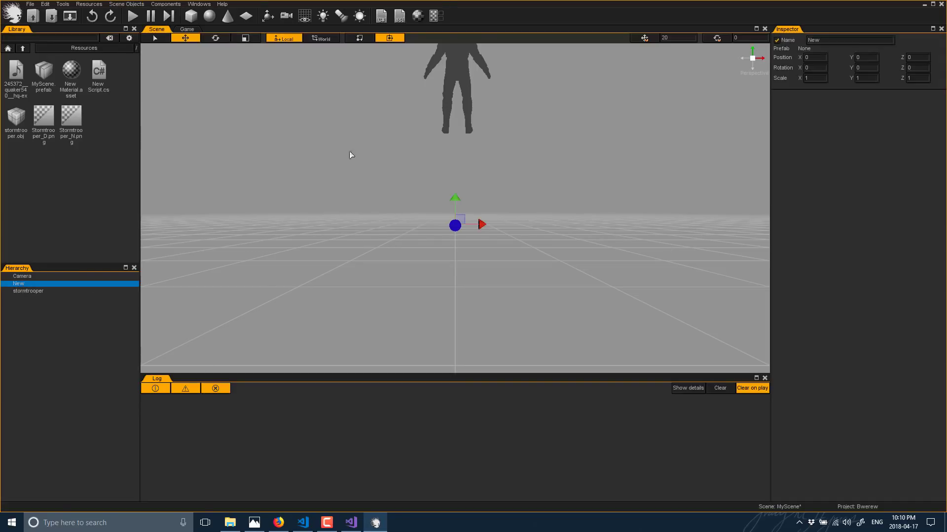
left_click(165, 3)
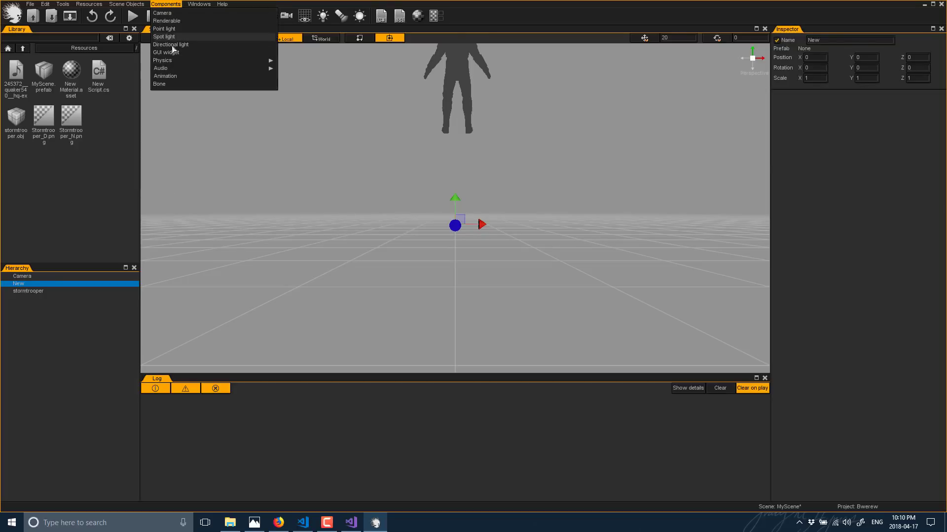
mouse_move(185, 70)
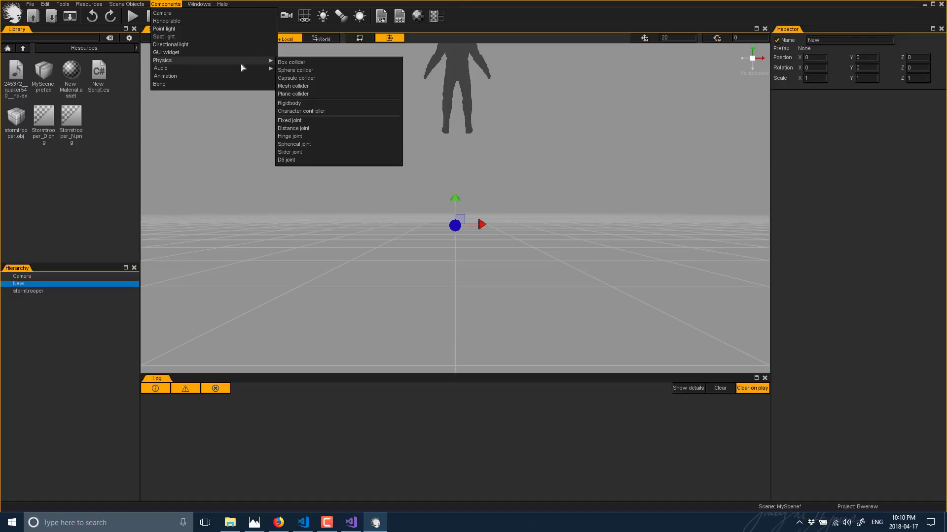
left_click(289, 79)
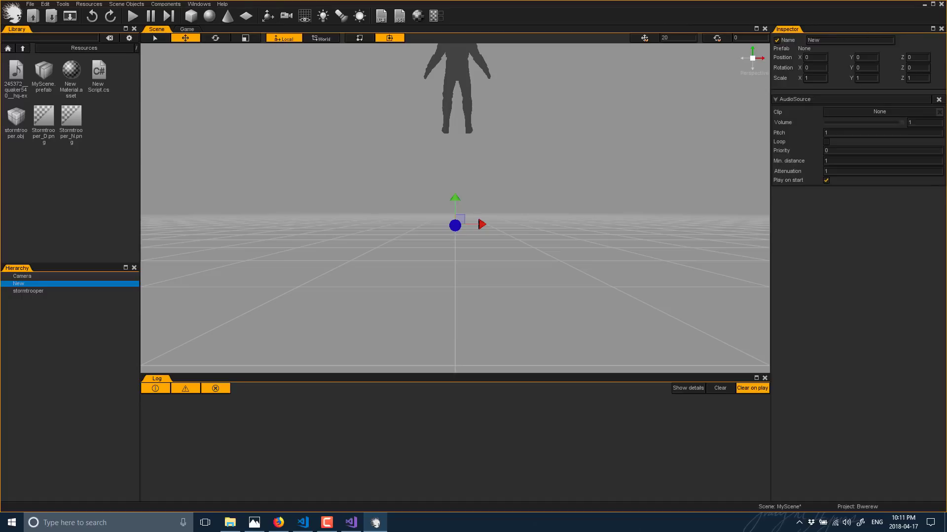
left_click_drag(20, 72, 839, 114)
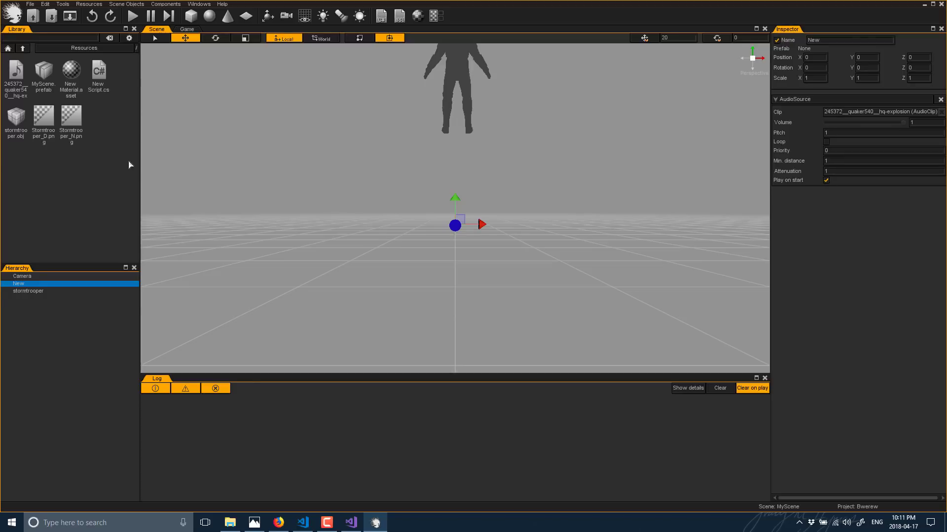
Run the scene to test the explosion sound and leave play mode.
left_click(120, 143)
left_click(133, 17)
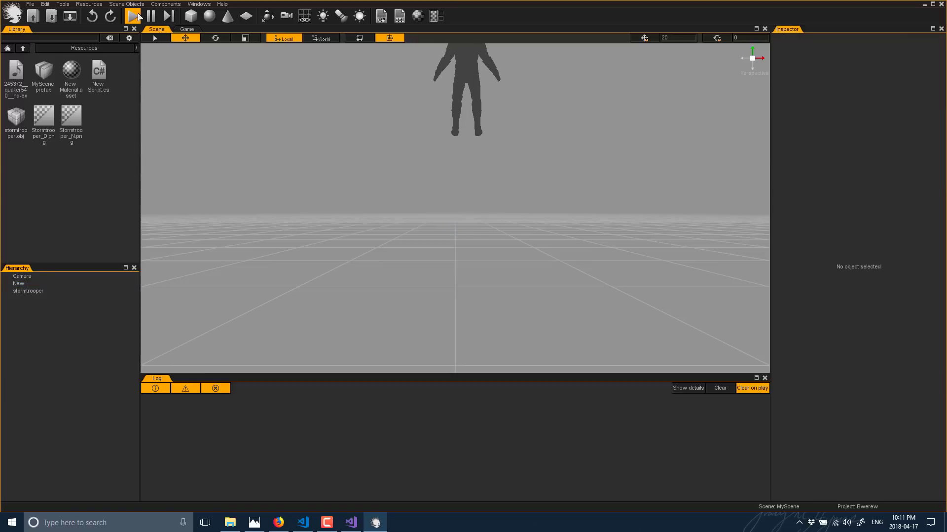
left_click(133, 16)
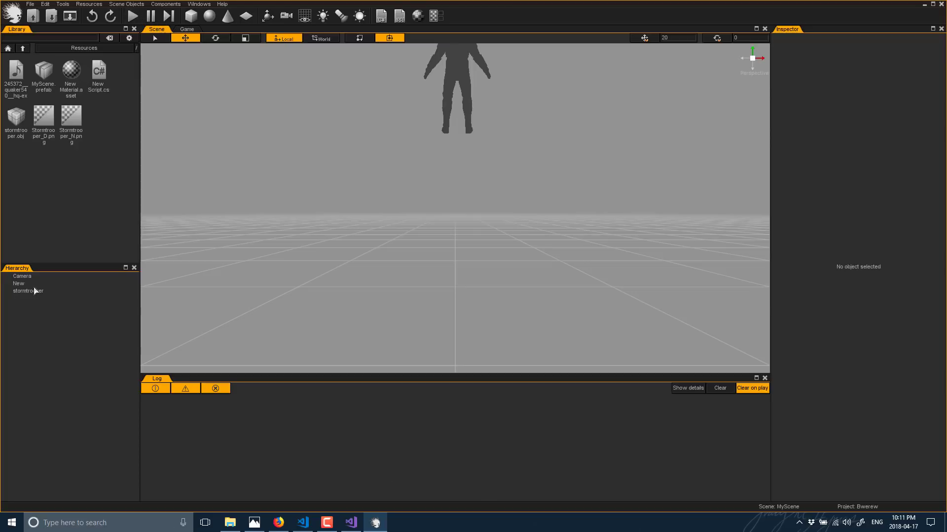
Add an Audio Listener component to the Camera object.
left_click(22, 277)
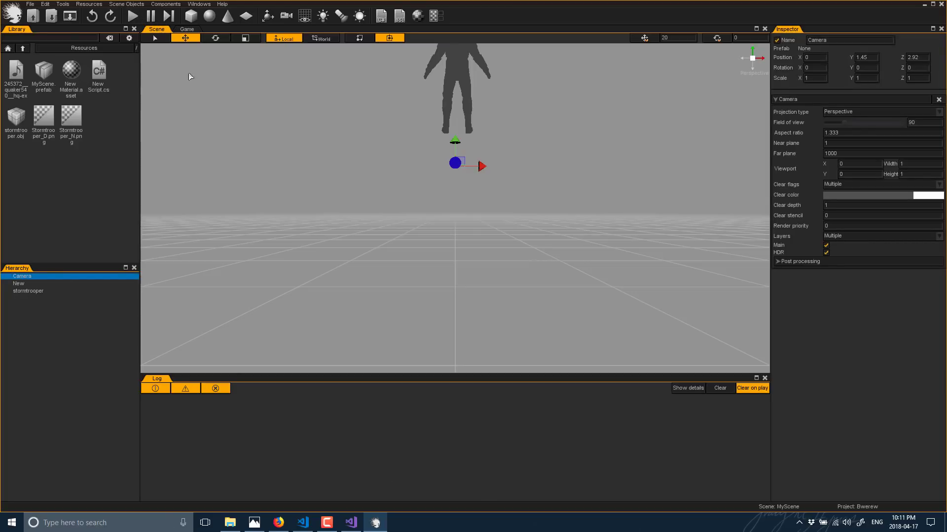
left_click(166, 4)
mouse_move(174, 63)
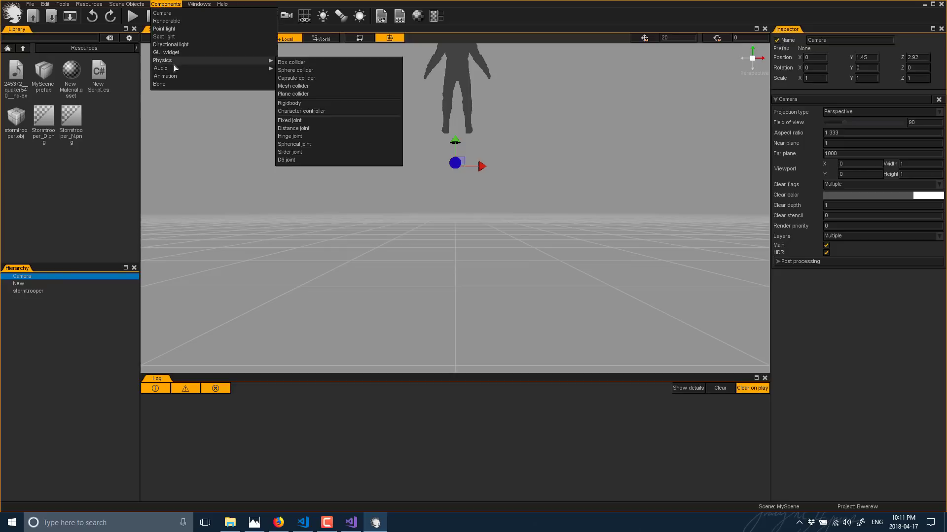
left_click(288, 72)
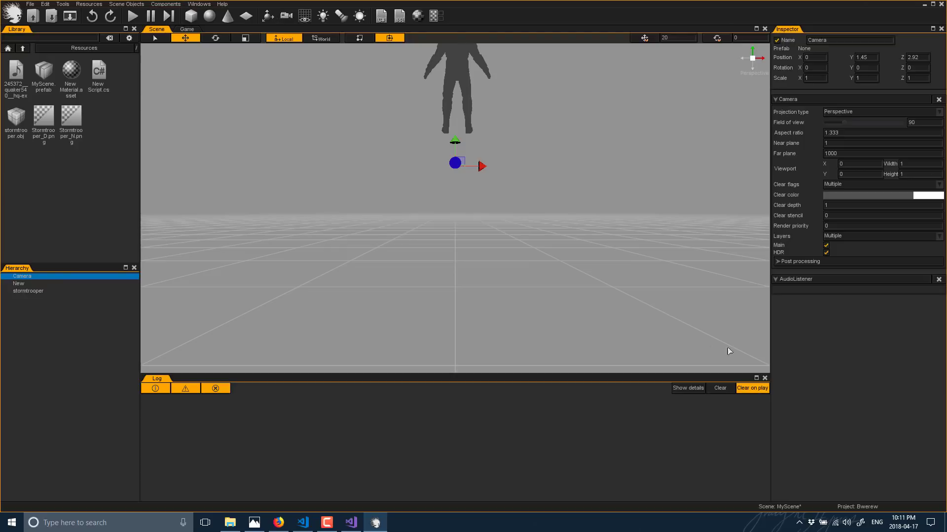
left_click(775, 280)
Move the New audio source object along the X axis to about -3725.
left_click(20, 284)
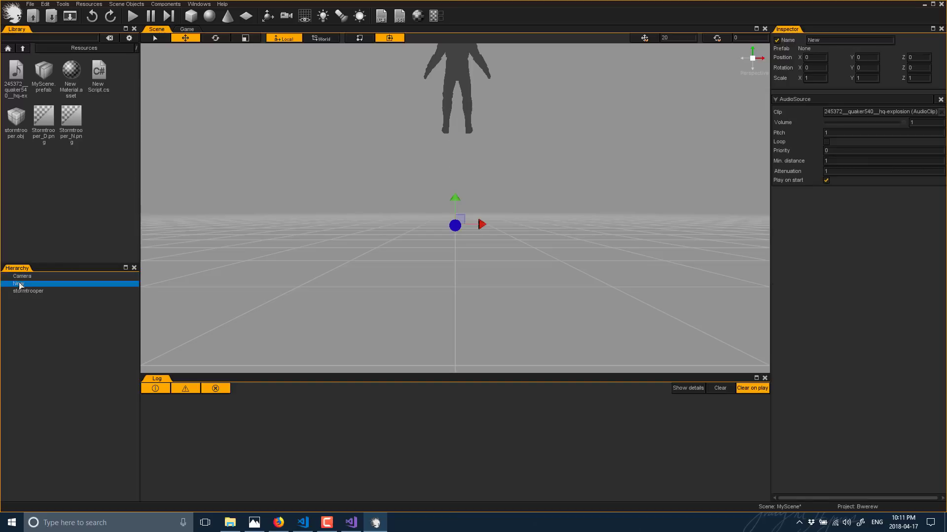
left_click_drag(479, 218, 362, 280)
left_click_drag(397, 215, 141, 218)
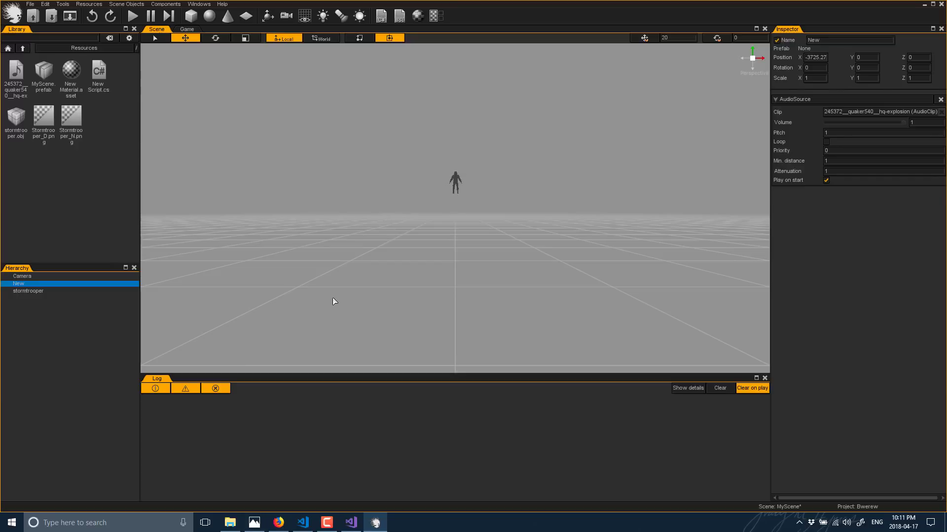
double_click(21, 285)
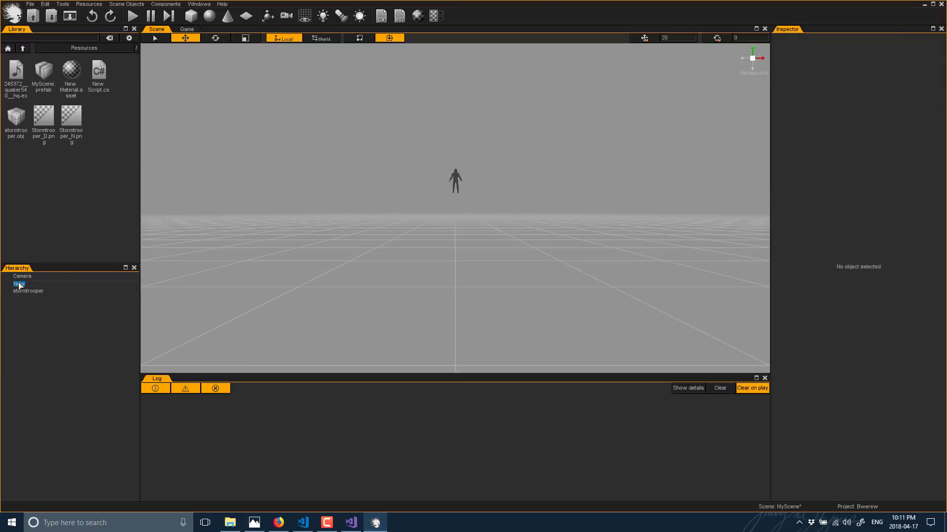
key("Escape")
Set the New audio source object's X position to -40 and run the scene briefly to test the sound.
left_click(18, 285)
left_click(816, 58)
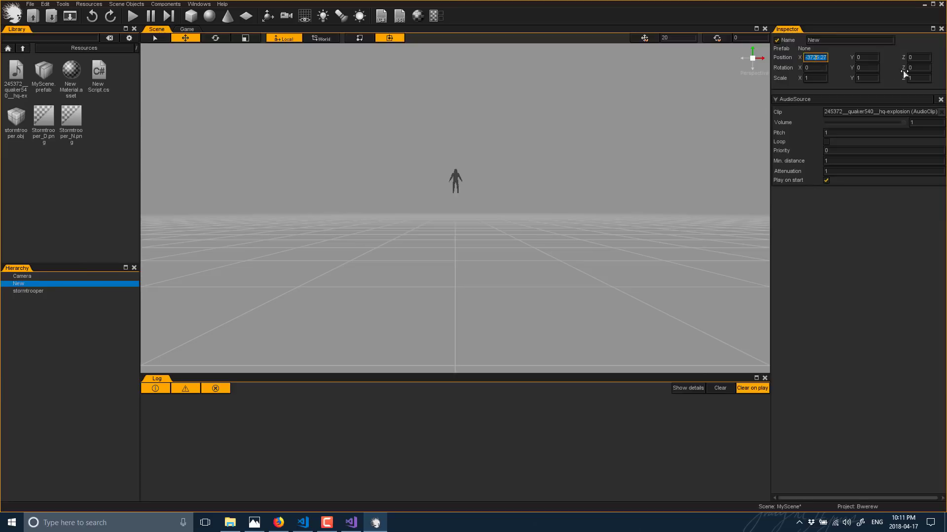
type("-100")
key("BackSpace")
key("BackSpace")
key("BackSpace")
type("40")
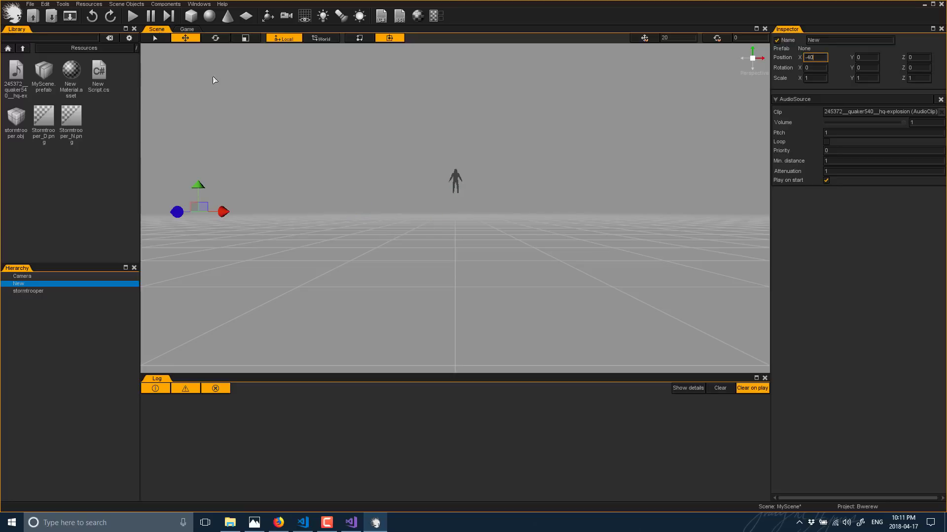
left_click(135, 19)
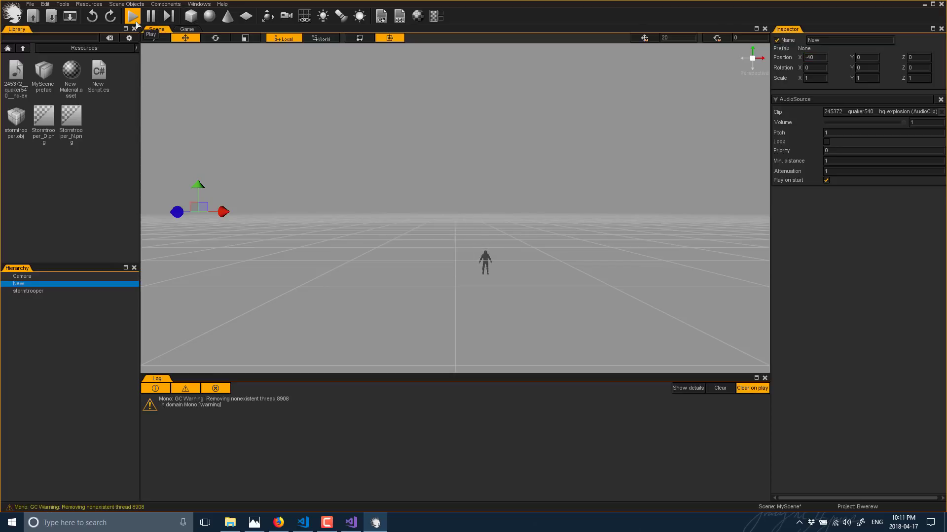
left_click(135, 21)
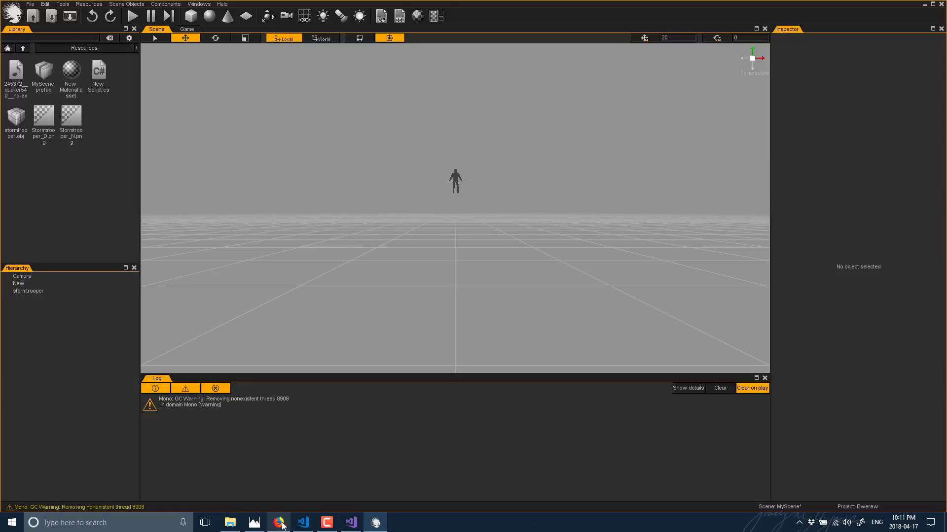
Switch to Firefox and read the BansheeEngine GitHub README's C# scripting, Features, Download and Documentation sections.
mouse_move(358, 526)
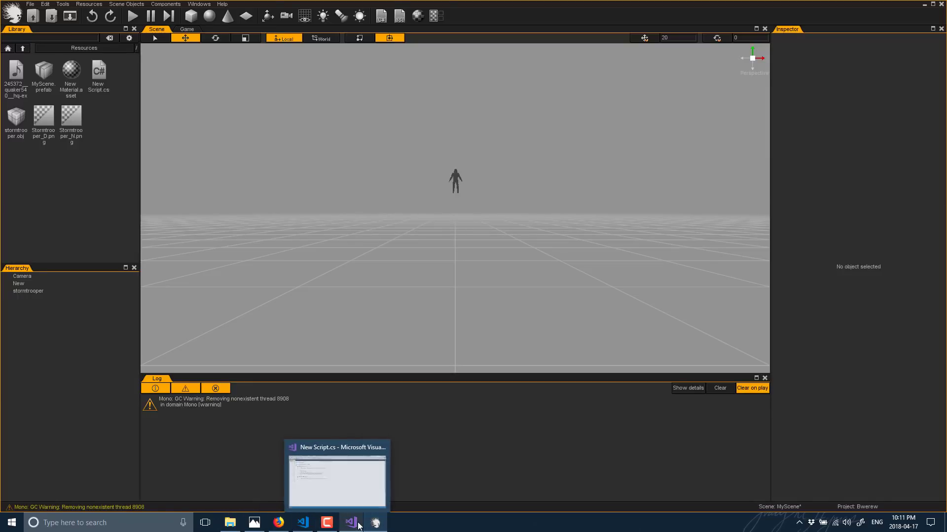
left_click(278, 523)
left_click(256, 249)
scroll(256, 249, "down", 3)
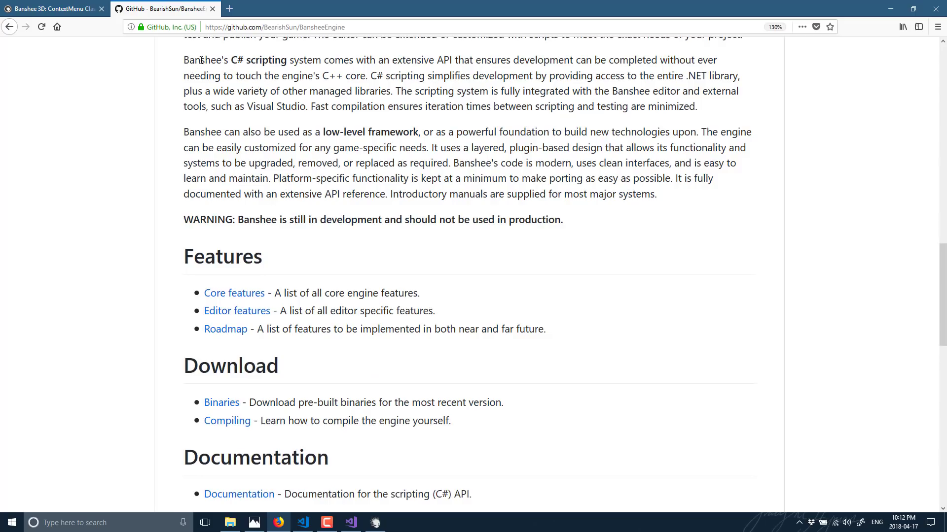
left_click_drag(202, 61, 460, 131)
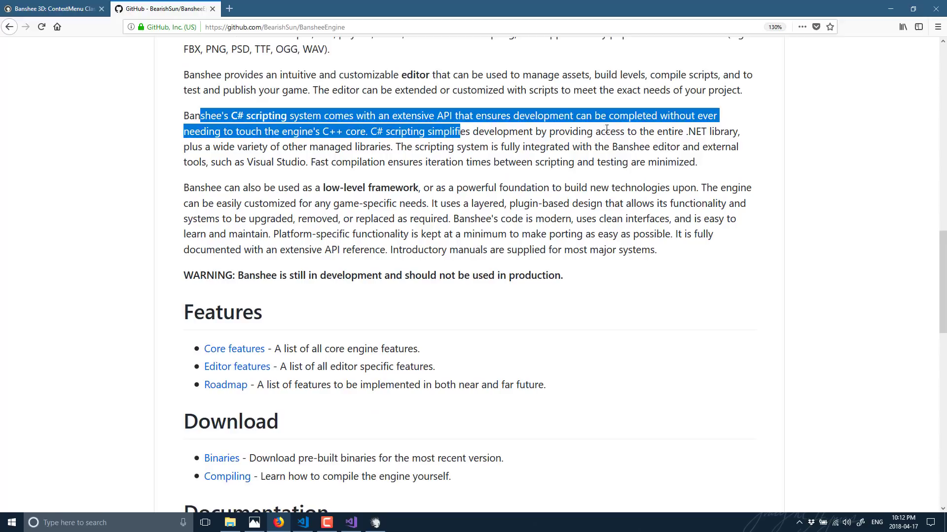
left_click_drag(607, 130, 369, 132)
left_click(370, 131)
scroll(372, 143, "down", 1)
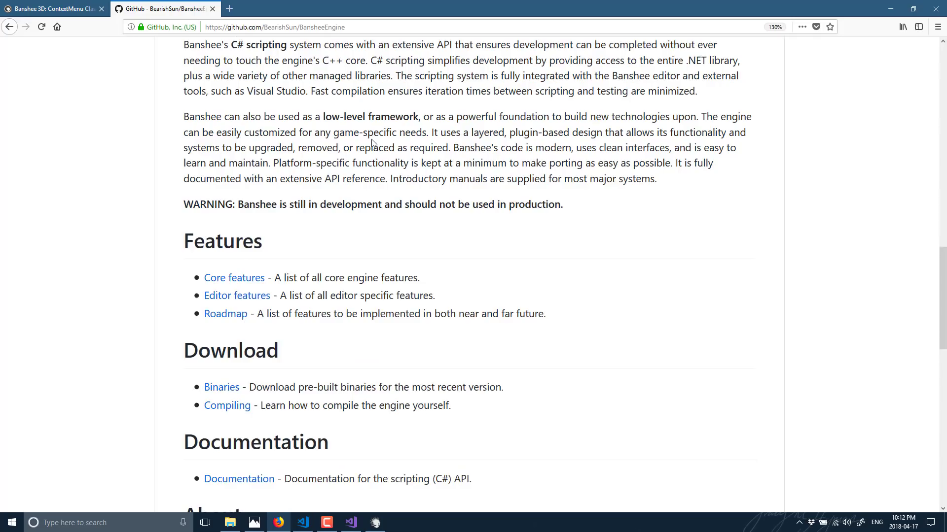
scroll(372, 143, "down", 2)
scroll(290, 165, "down", 4)
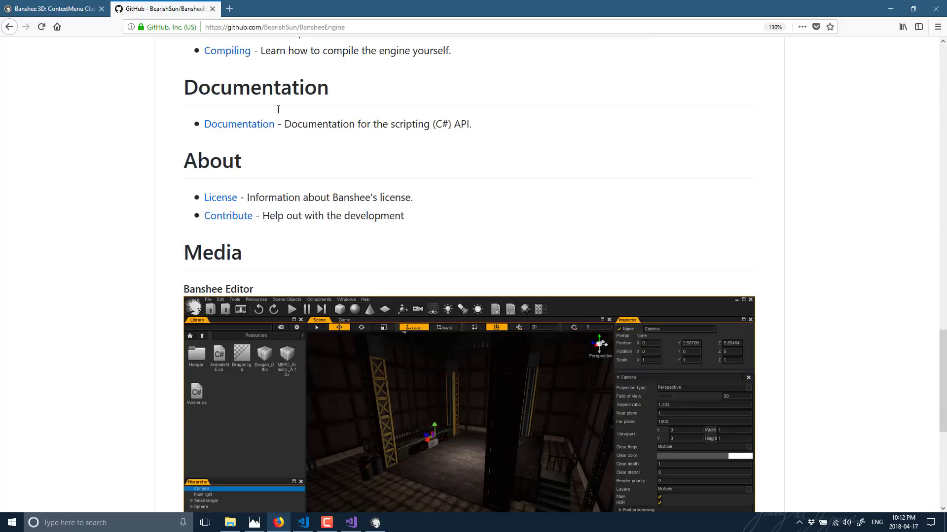
scroll(281, 118, "up", 3)
scroll(285, 128, "up", 2)
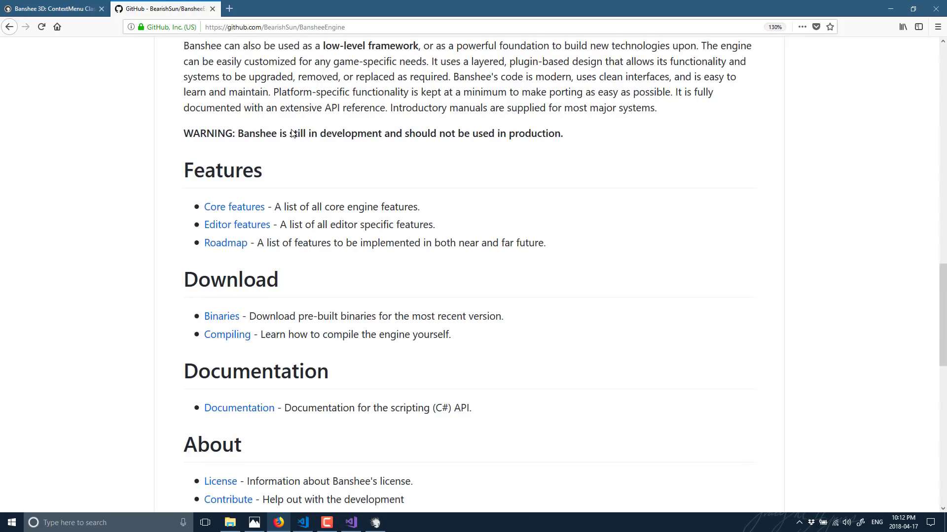
Open the Core features page and examine the General and Renderer entries, including shading, lighting and HDR rendering.
left_click(248, 207)
scroll(493, 257, "down", 3)
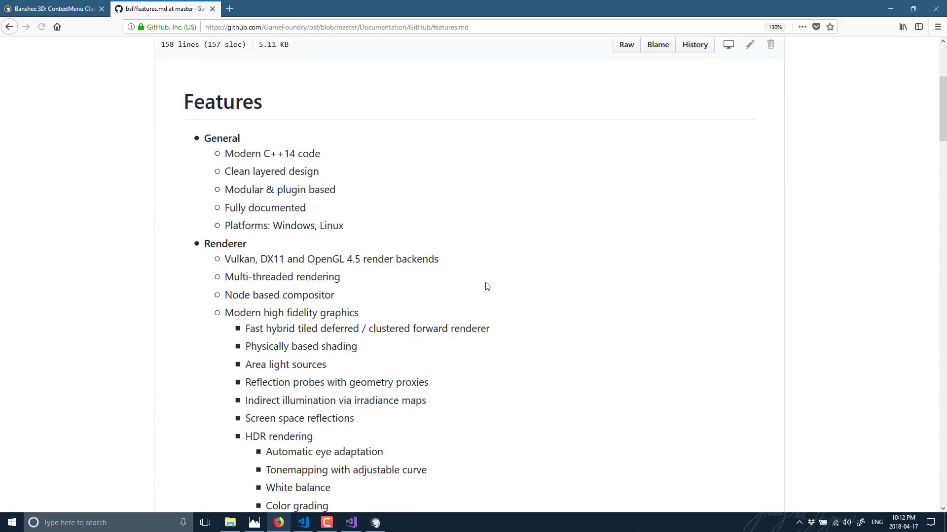
scroll(321, 200, "down", 1)
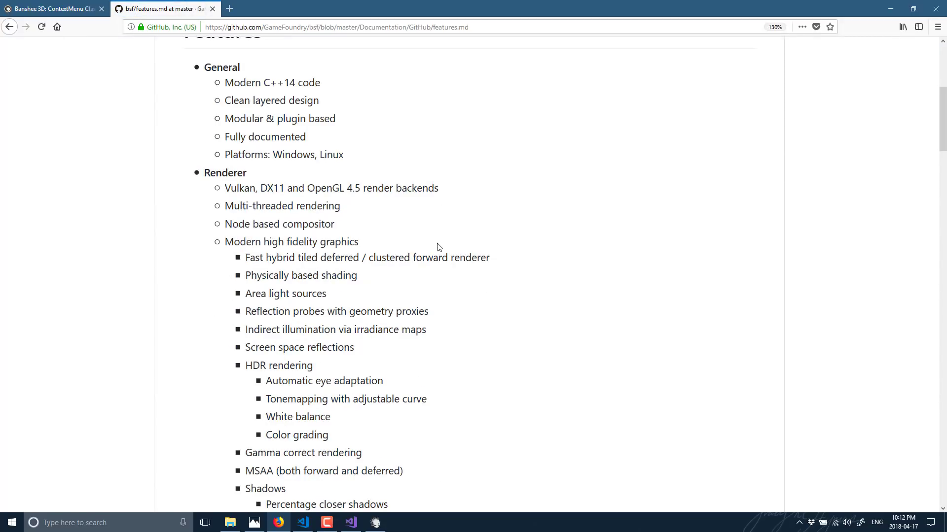
scroll(439, 244, "down", 2)
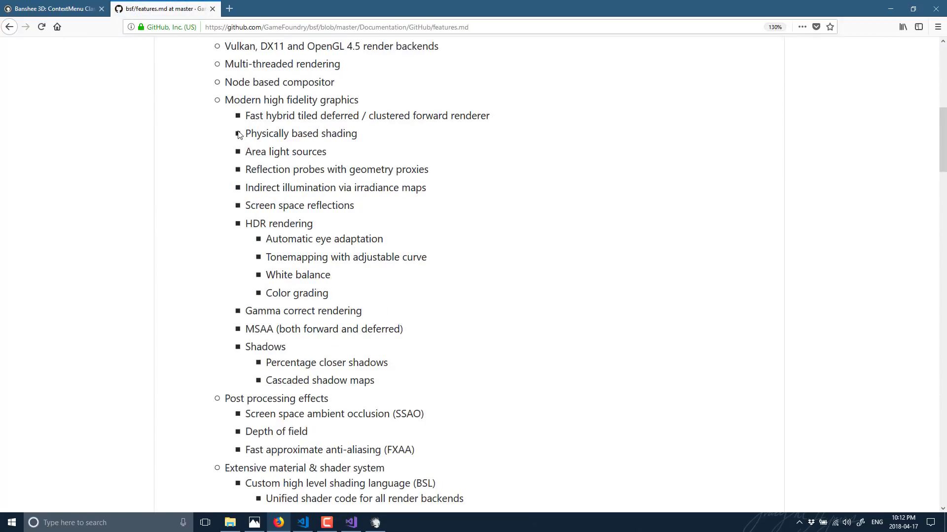
left_click_drag(238, 131, 372, 141)
left_click_drag(267, 152, 381, 170)
left_click(390, 239)
left_click_drag(336, 229, 384, 241)
left_click(417, 293)
scroll(401, 303, "down", 2)
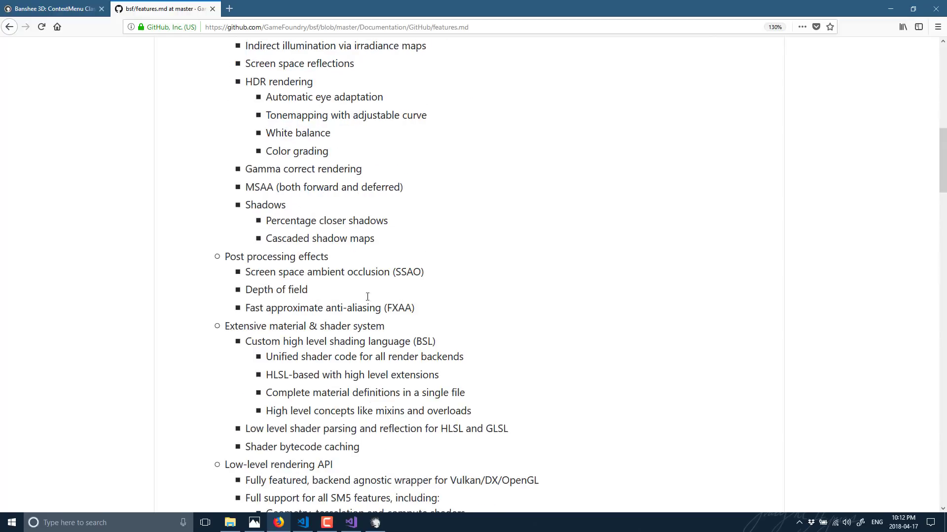
Examine the post processing effects and the material and shader system entries, including BSL and HLSL/GLSL support.
scroll(368, 296, "down", 1)
left_click_drag(251, 201, 495, 224)
scroll(494, 238, "down", 2)
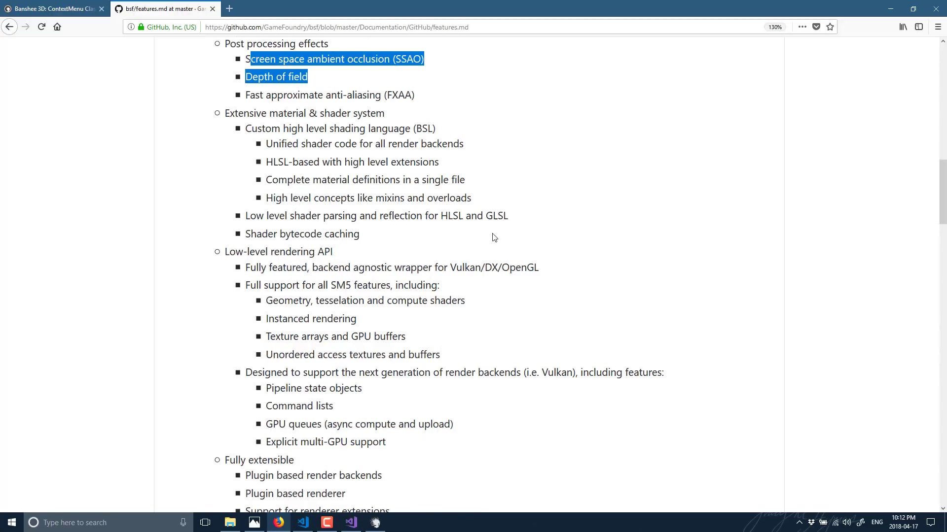
scroll(423, 323, "down", 2)
left_click_drag(225, 109, 199, 93)
left_click(413, 106)
left_click(339, 76)
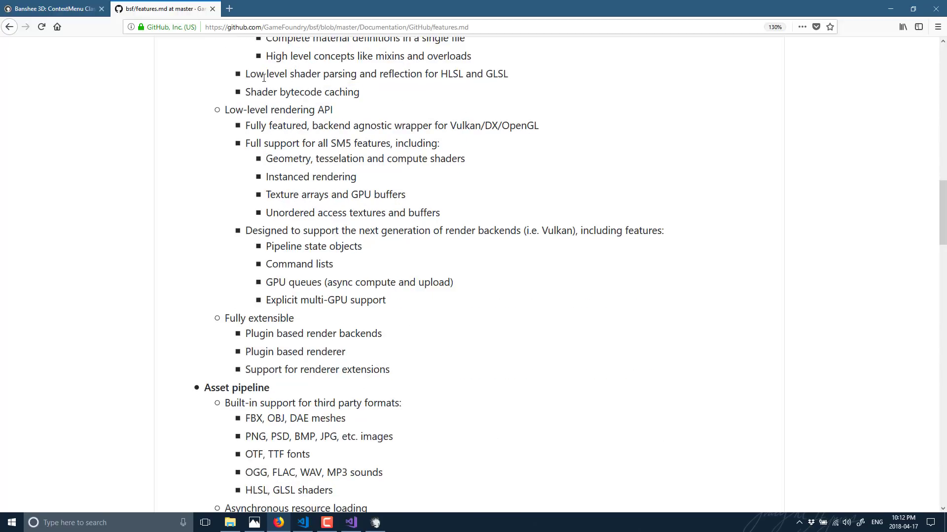
left_click_drag(264, 77, 525, 77)
scroll(542, 118, "up", 2)
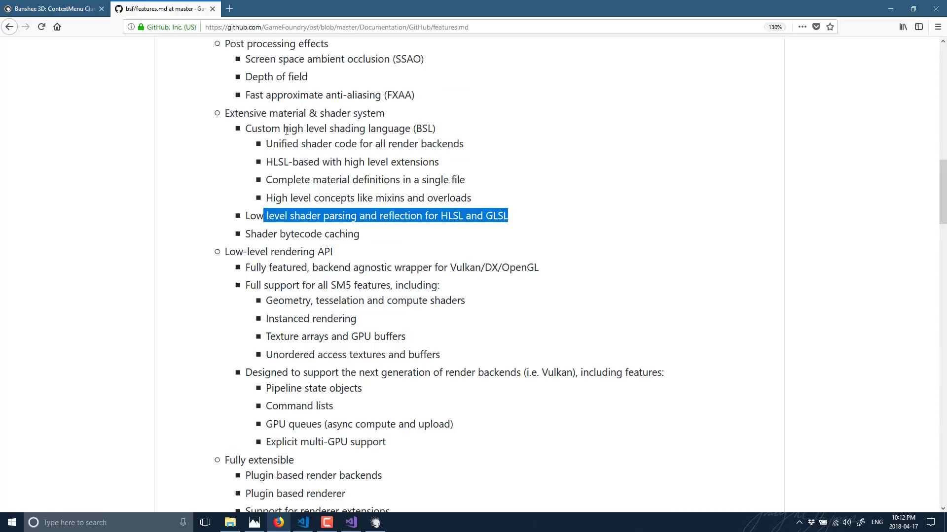
left_click_drag(270, 129, 467, 131)
left_click(468, 130)
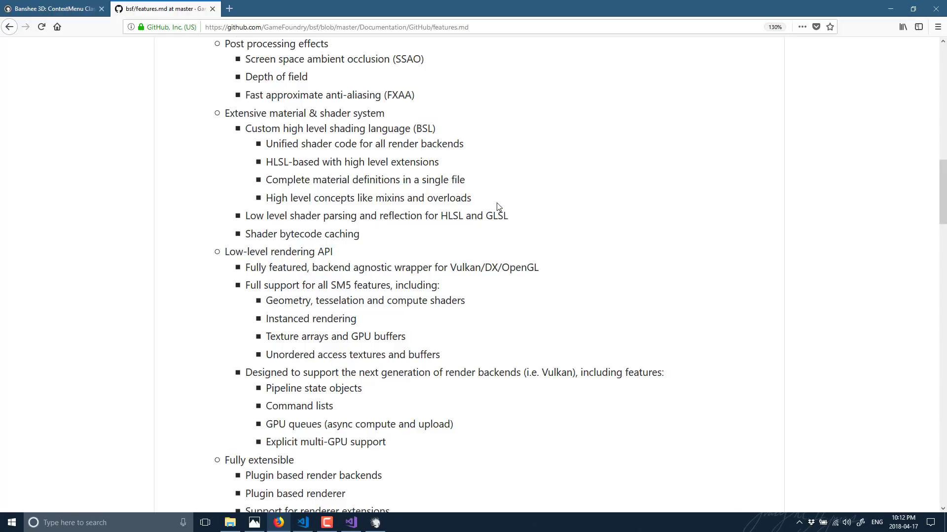
left_click_drag(519, 217, 411, 216)
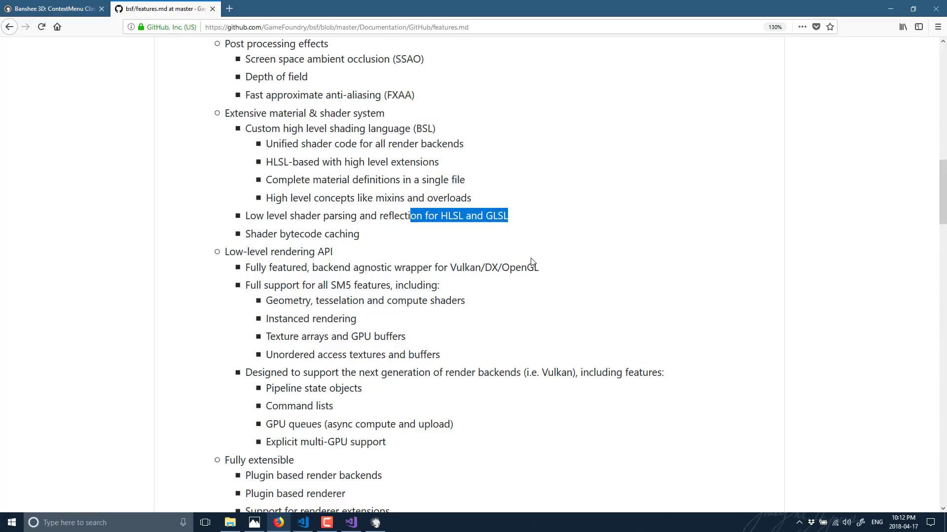
Review the Asset pipeline, GUI system and Animation sections of the feature list.
scroll(531, 262, "down", 4)
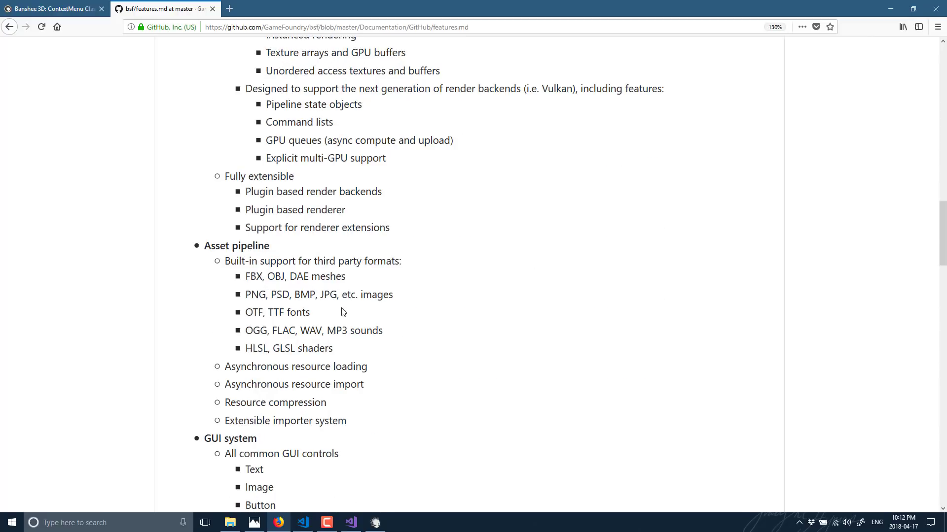
scroll(334, 293, "down", 4)
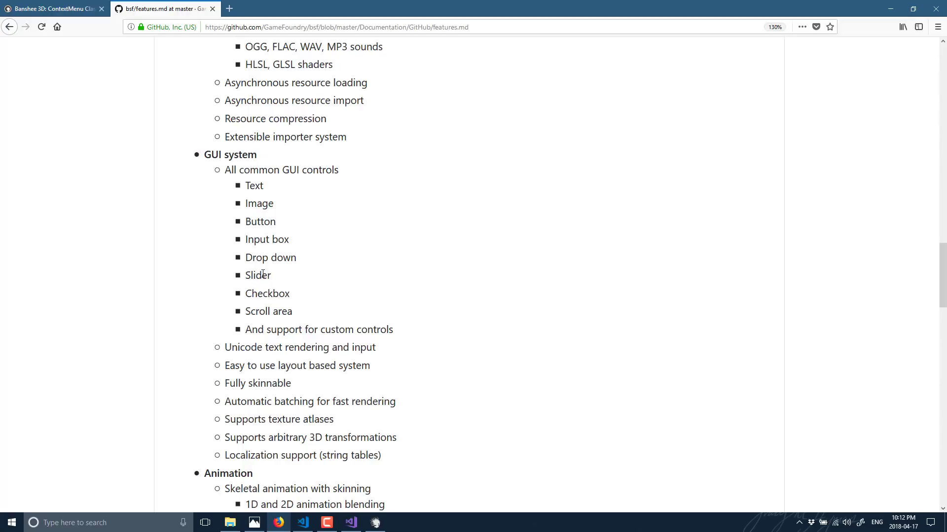
scroll(486, 325, "down", 9)
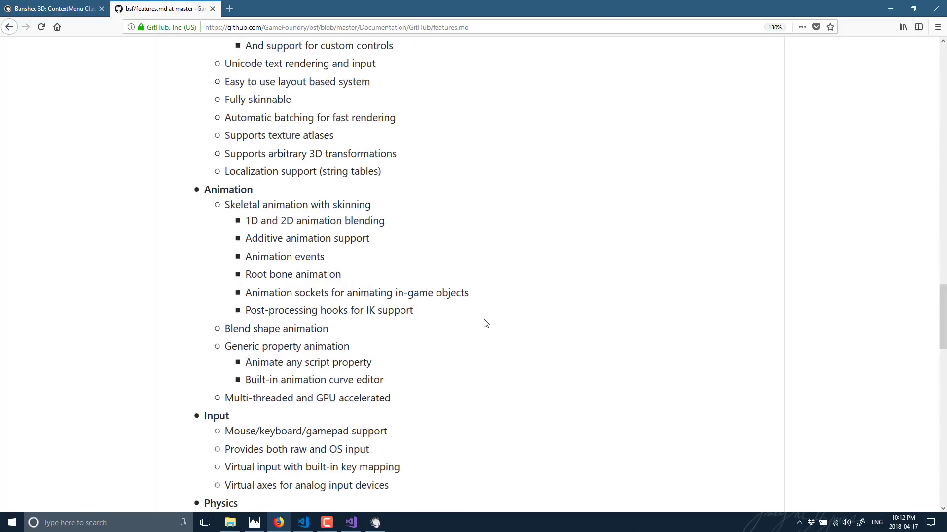
Review the Scripting, Audio and Other sections of the feature list, including C# 7.0 support, audio backends and the utility library.
scroll(382, 266, "down", 4)
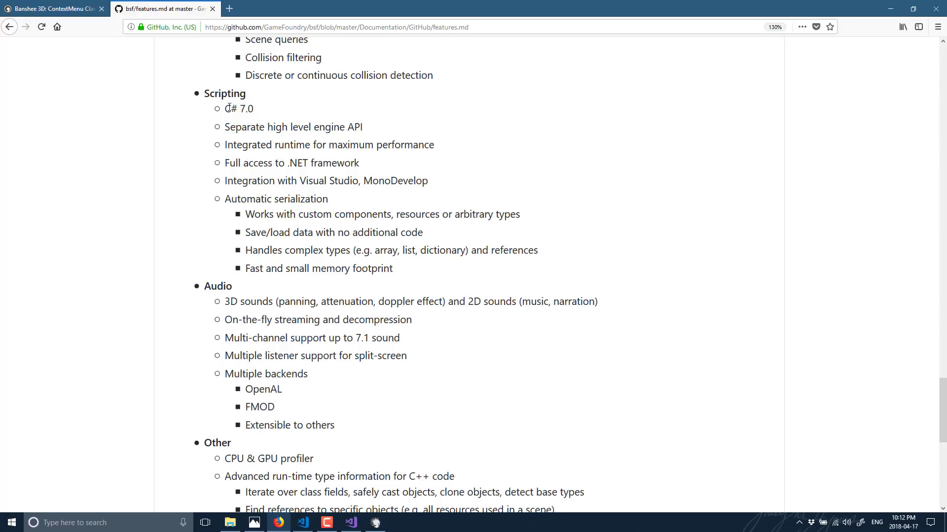
left_click_drag(230, 107, 260, 112)
left_click(446, 274)
scroll(446, 274, "down", 2)
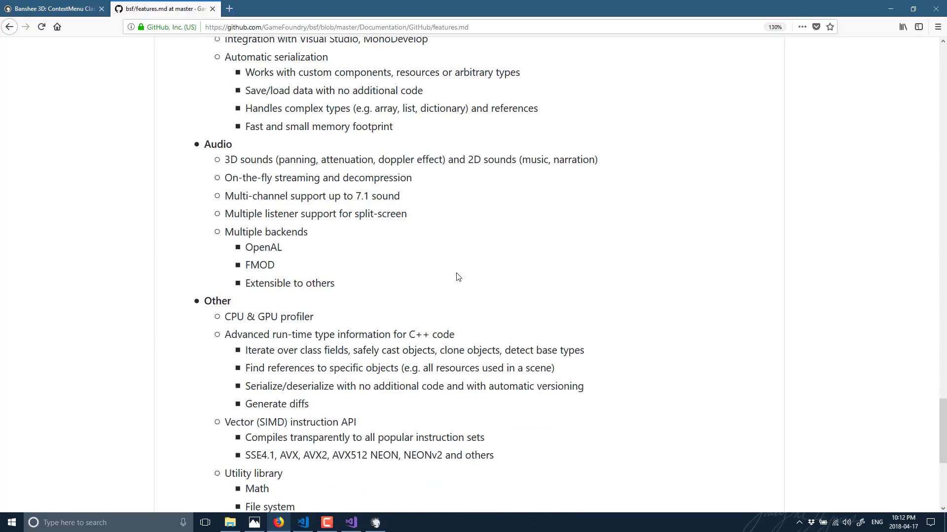
scroll(458, 277, "down", 1)
scroll(456, 277, "down", 2)
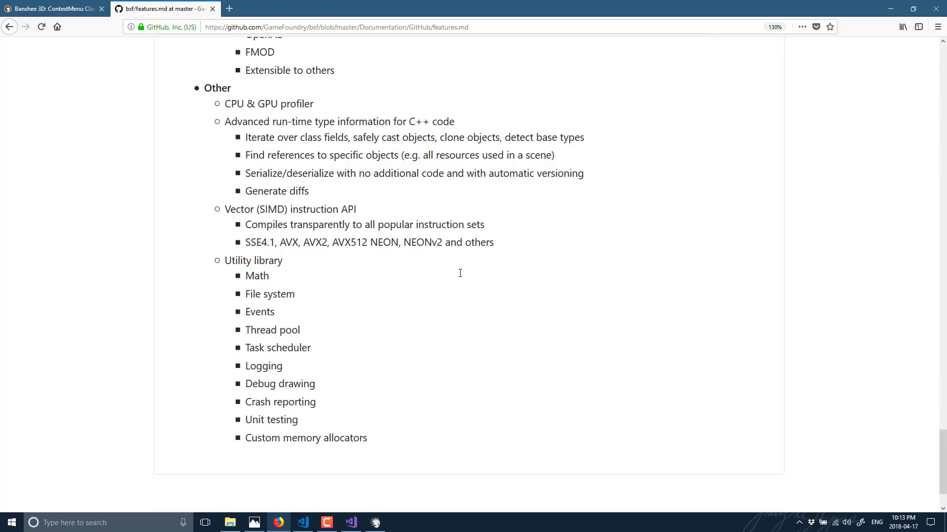
Return to the BansheeEngine repository page and check how recently the Data and Documentation folders were updated.
scroll(460, 273, "up", 20)
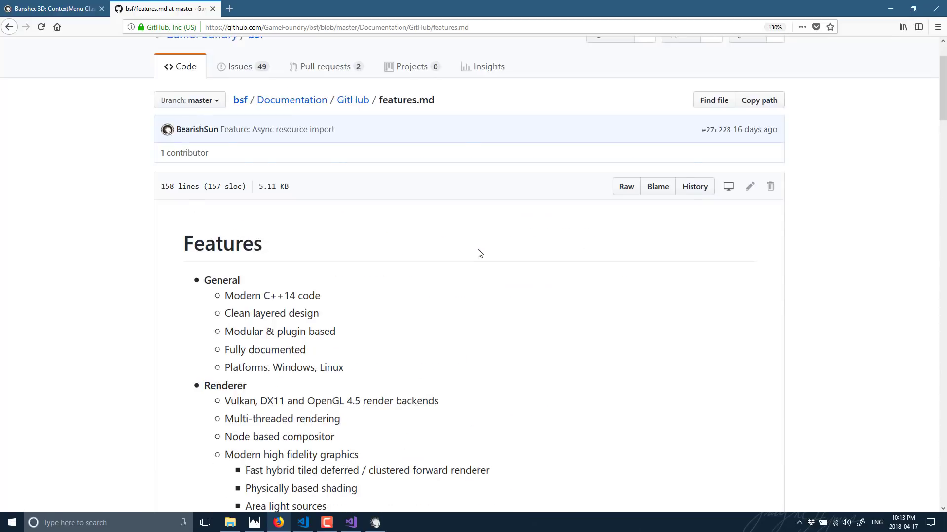
scroll(478, 254, "up", 2)
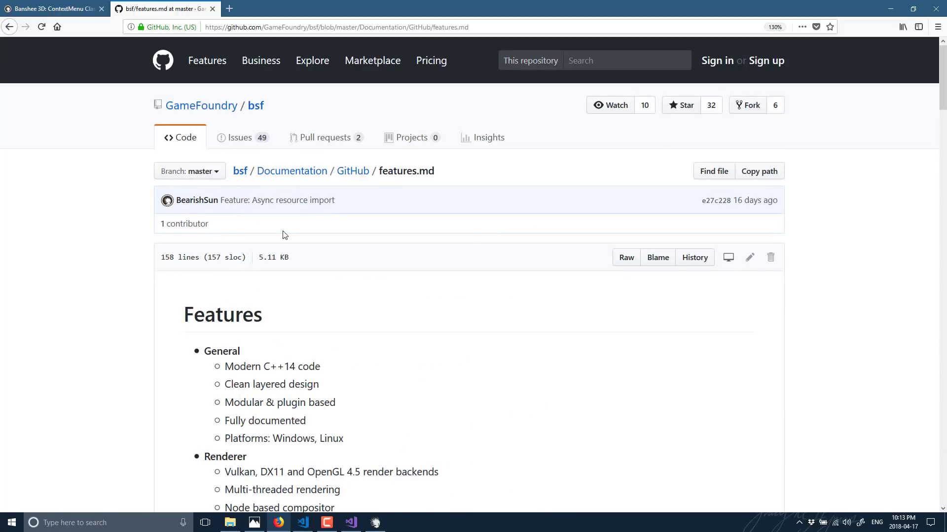
key("alt+Left")
scroll(496, 248, "up", 8)
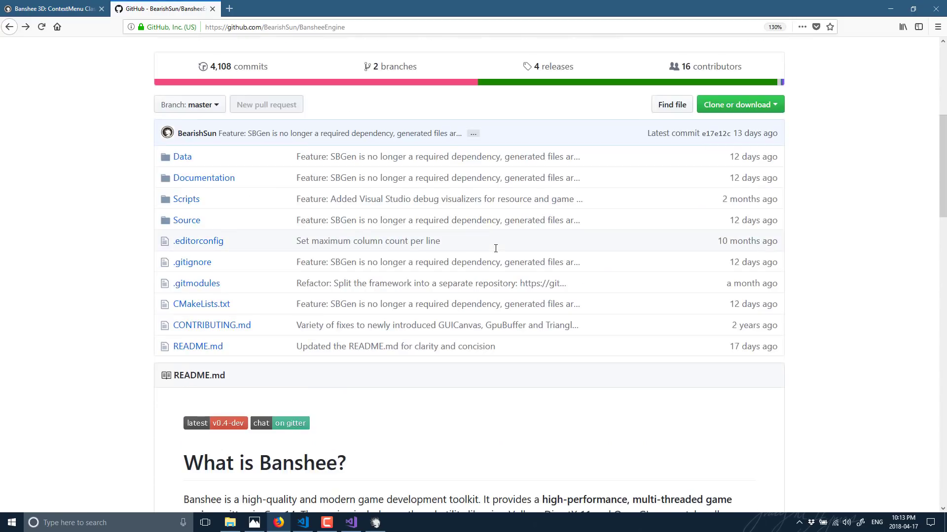
left_click_drag(725, 160, 779, 162)
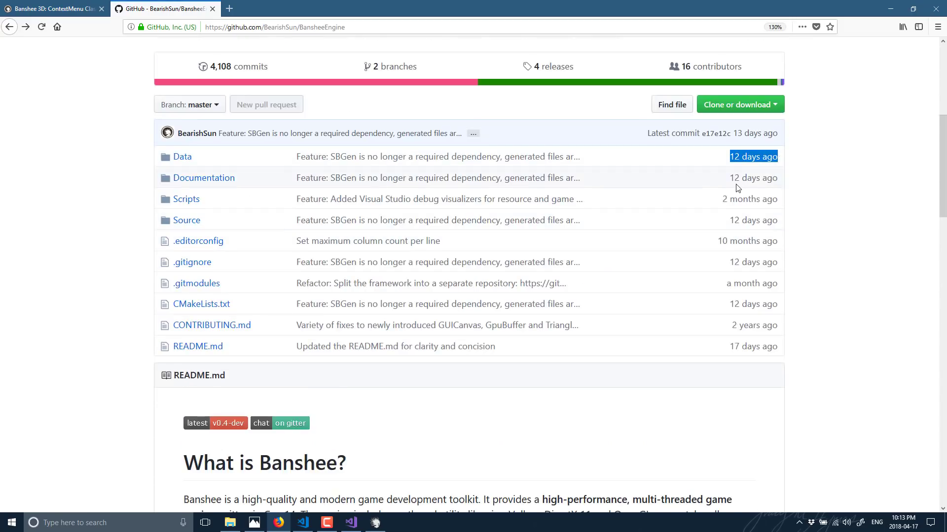
left_click_drag(735, 184, 763, 181)
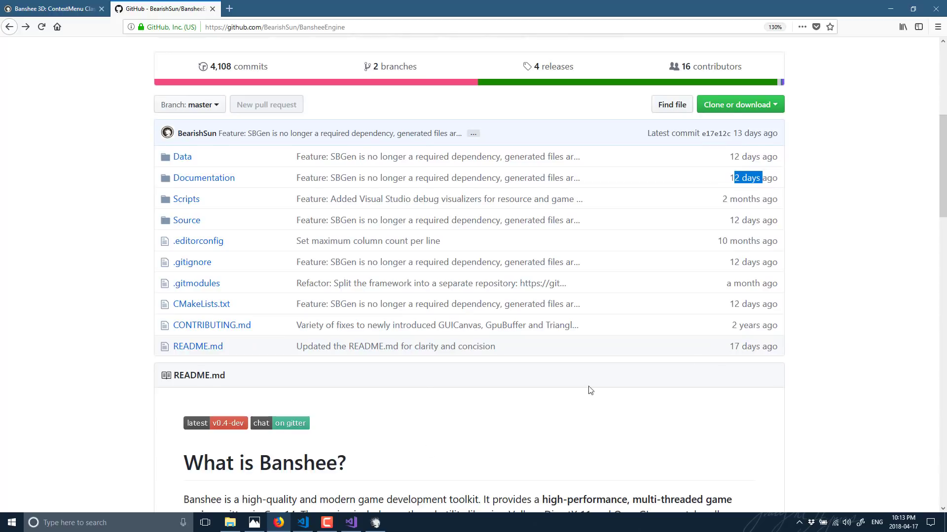
Open the License page from the README's About section and read the GNU Lesser General Public License v3 and Commercial terms.
scroll(590, 391, "down", 15)
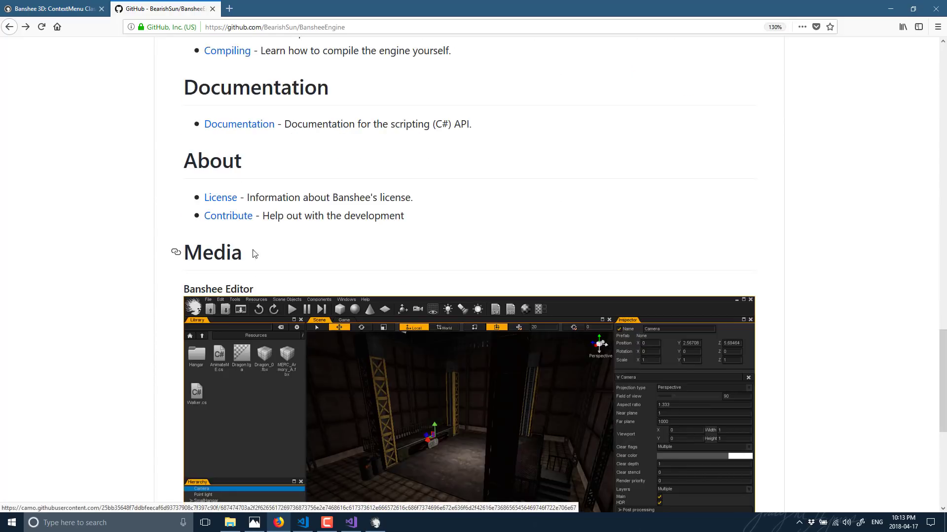
left_click(220, 198)
scroll(368, 316, "down", 2)
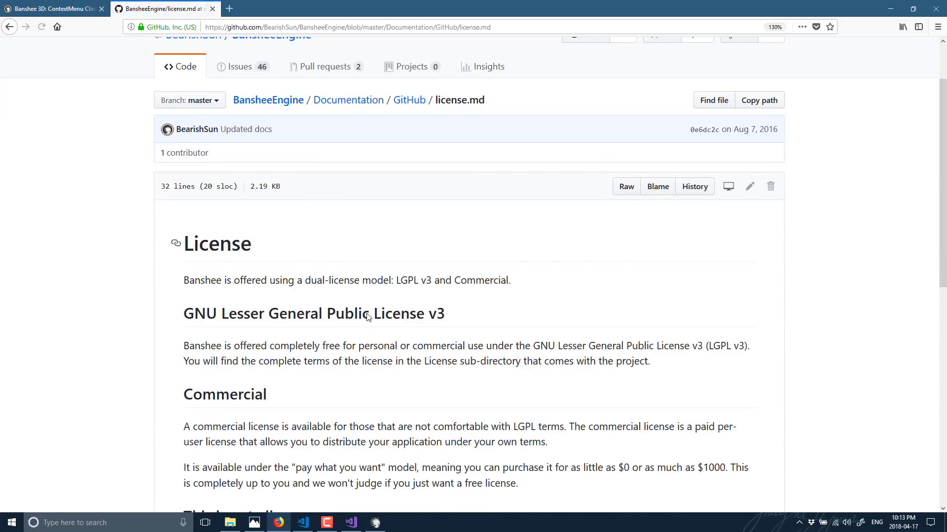
scroll(368, 316, "down", 3)
left_click_drag(221, 171, 477, 160)
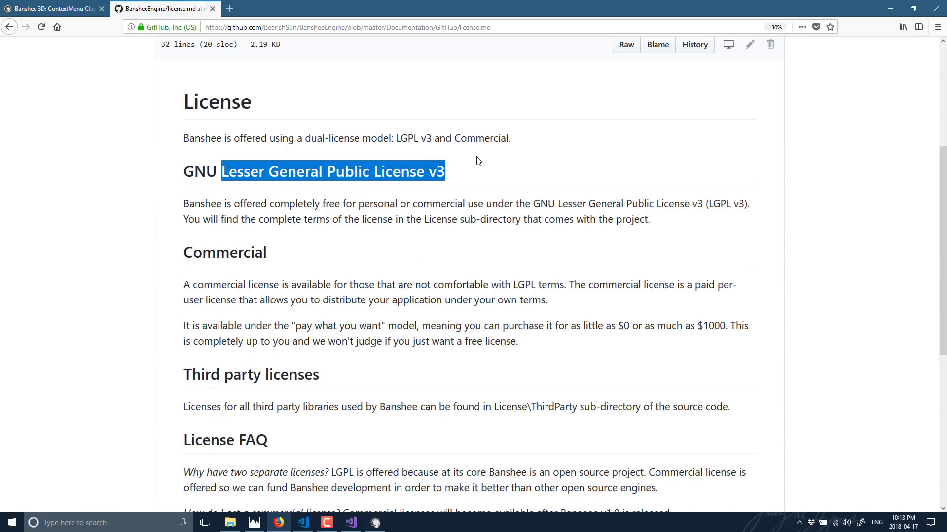
scroll(500, 202, "down", 2)
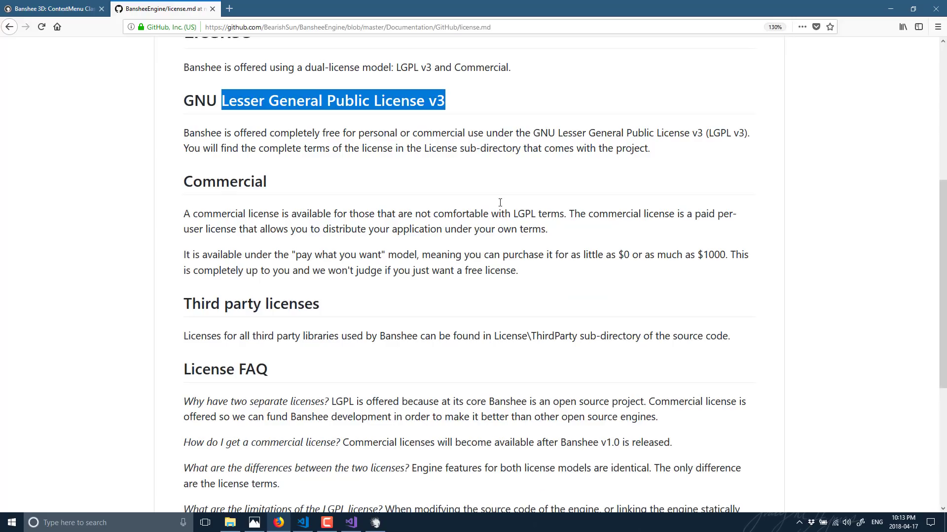
left_click_drag(526, 276, 183, 214)
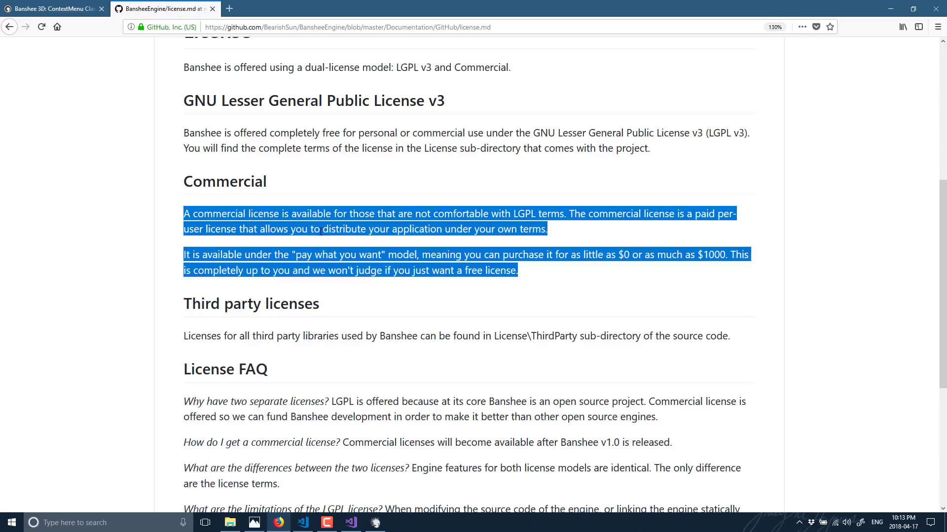
Read the Third party licenses and License FAQ sections, including how to get a commercial license and each license's limitations.
scroll(176, 232, "down", 1)
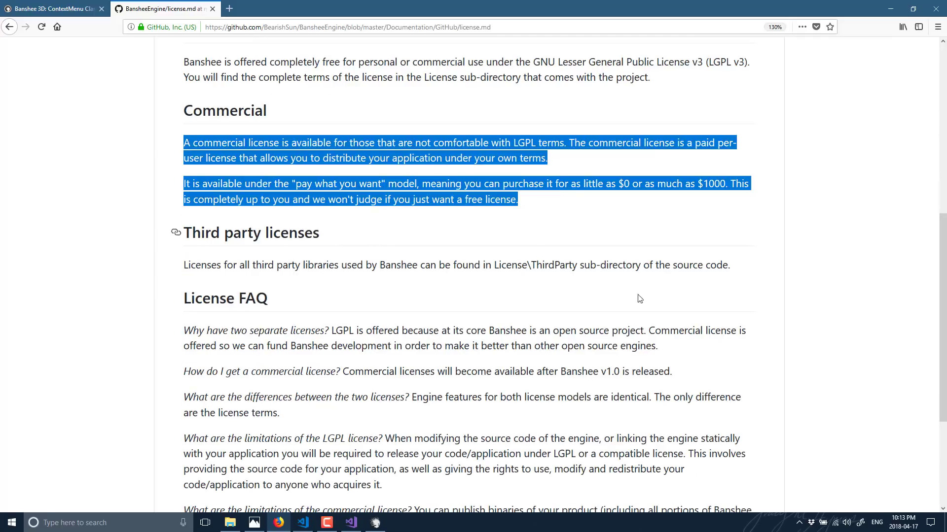
scroll(176, 298, "down", 1)
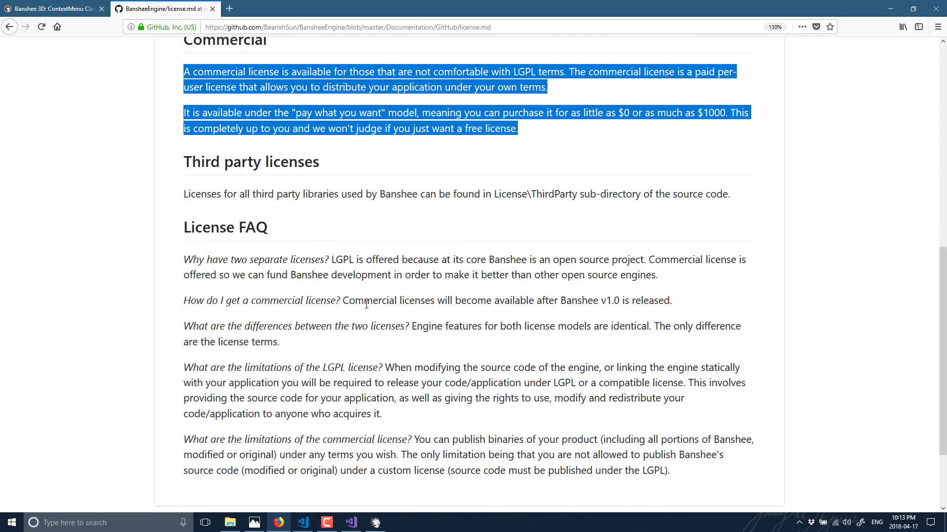
left_click_drag(335, 301, 679, 292)
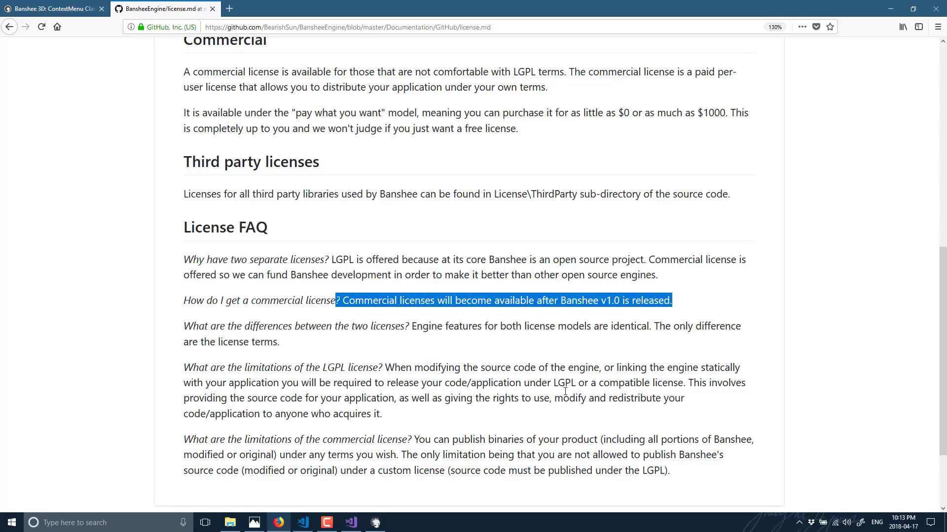
scroll(563, 325, "down", 3)
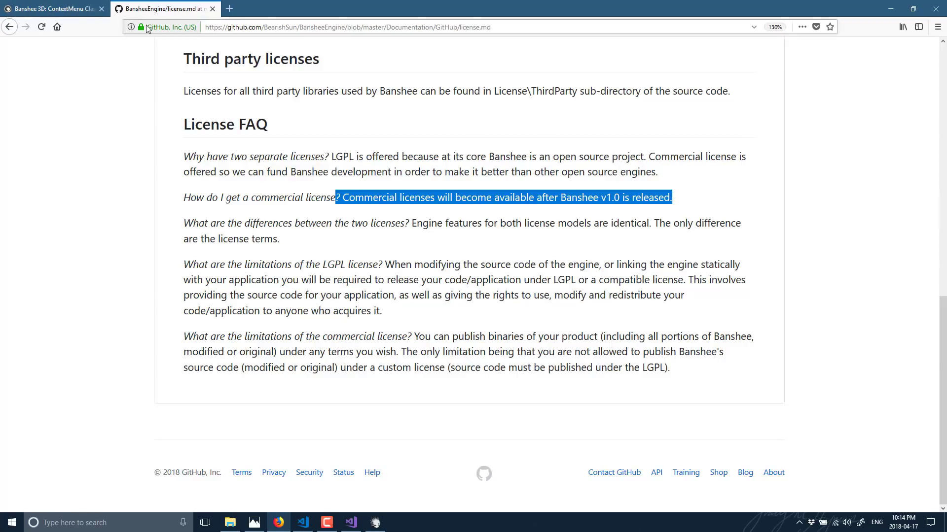
Switch to the open Banshee 3D documentation page for the ContextMenu class.
left_click(69, 13)
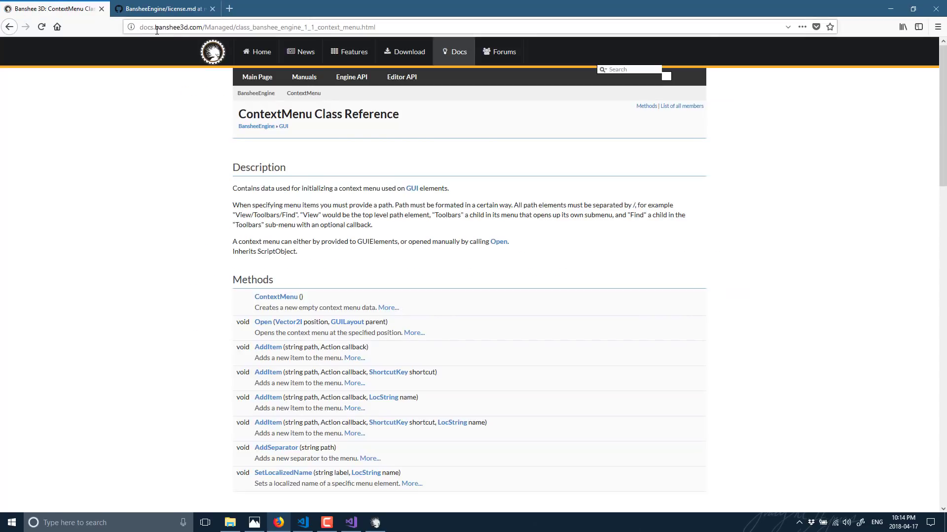